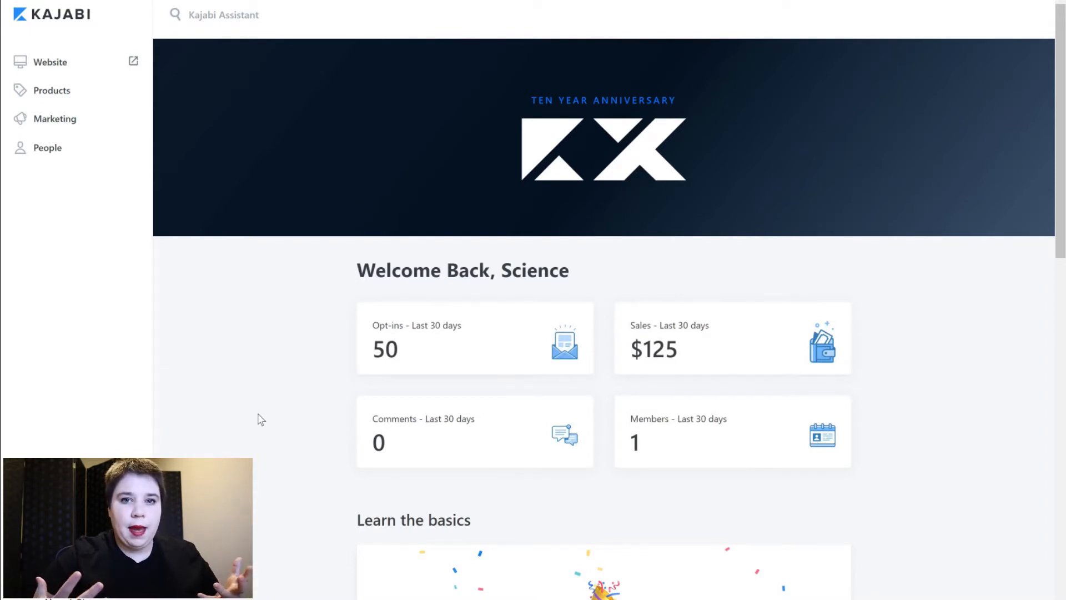
- Create a new product from the Start from Scratch blueprint, named "Scientific Dissertation Academy"
left_click(49, 90)
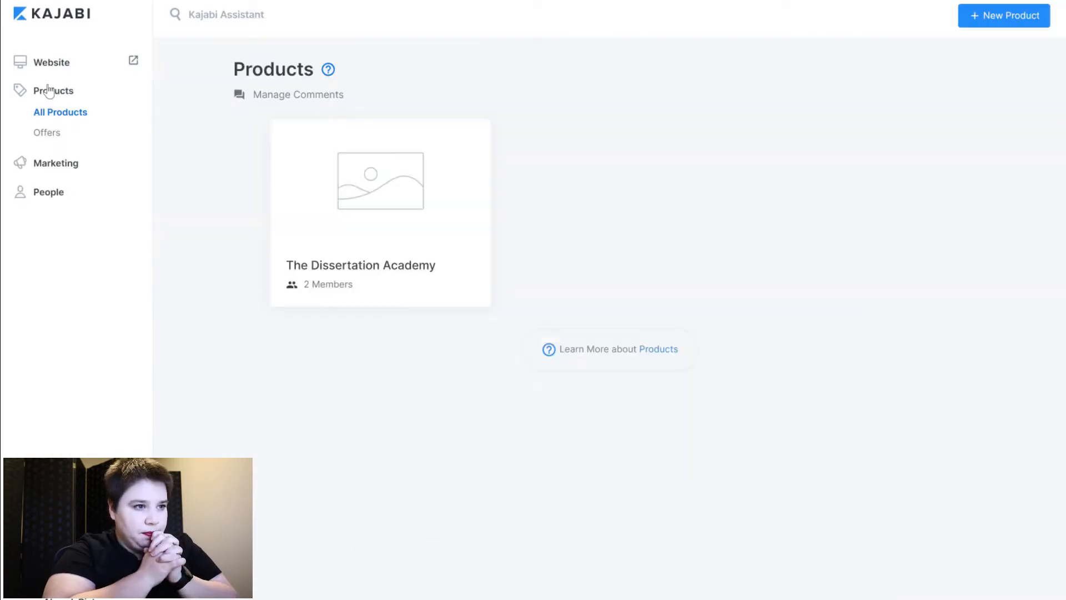
left_click(1012, 18)
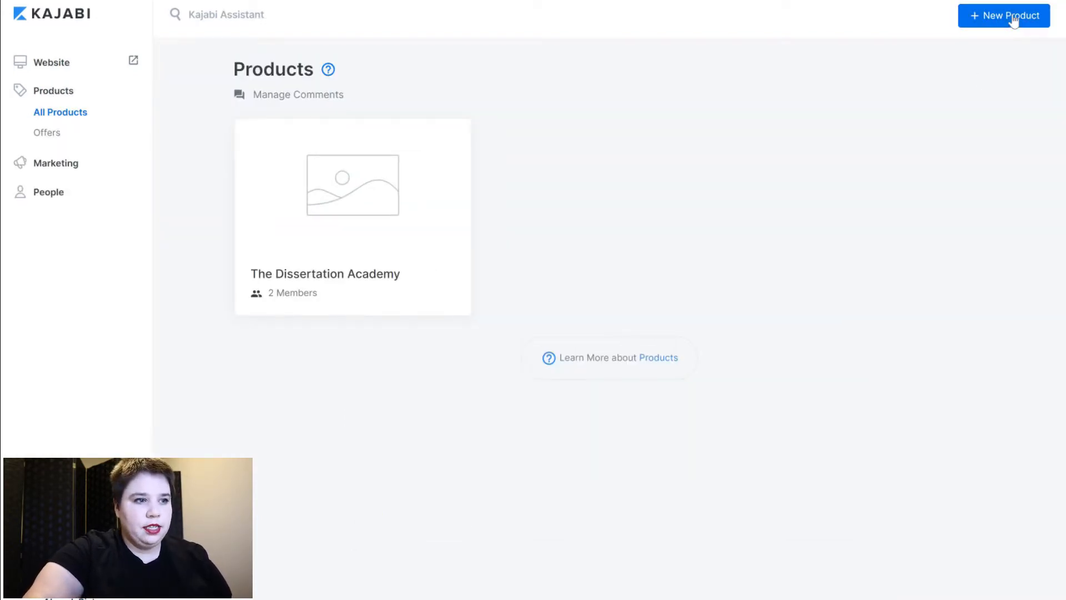
scroll(662, 234, "down", 3)
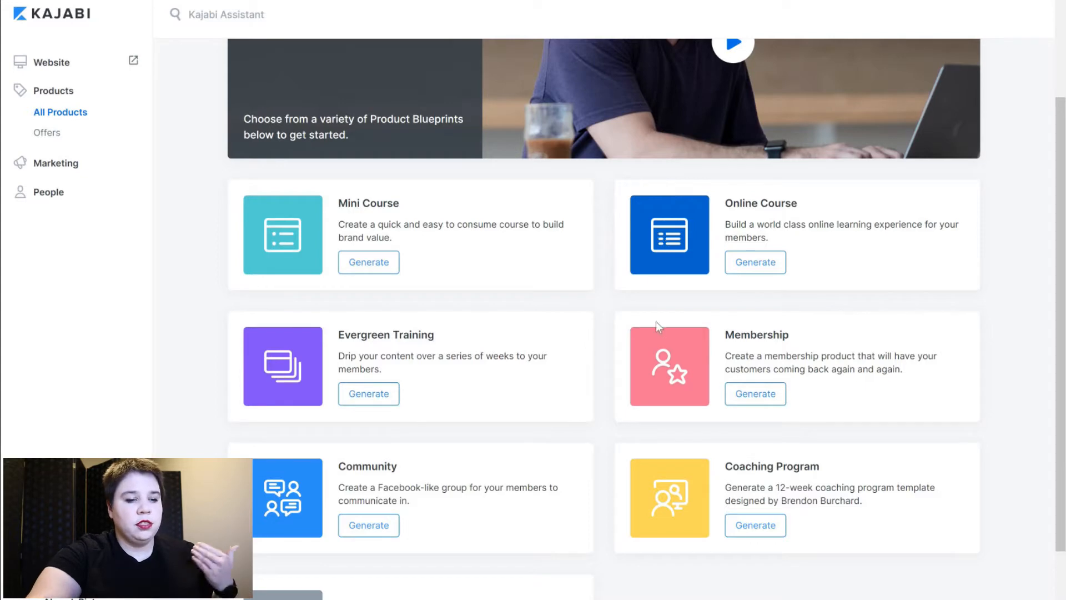
scroll(592, 463, "down", 2)
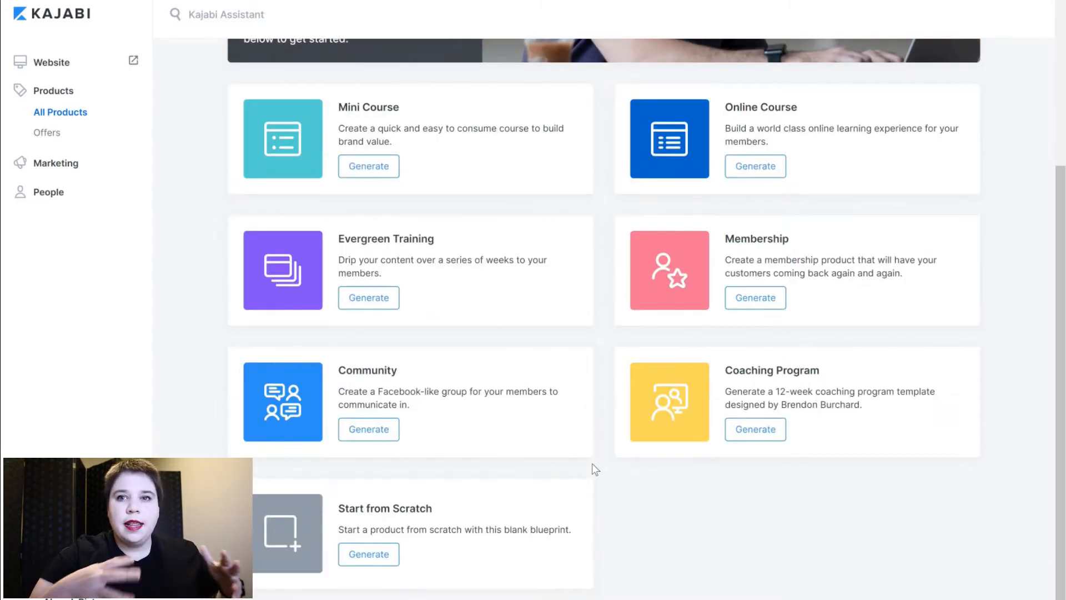
left_click(388, 557)
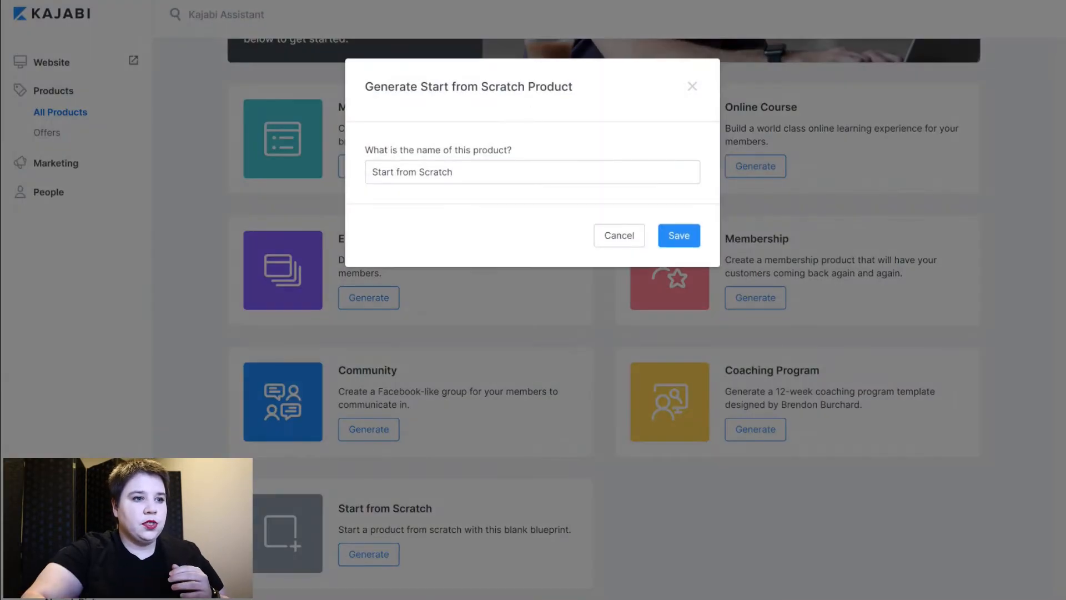
left_click_drag(485, 167, 348, 174)
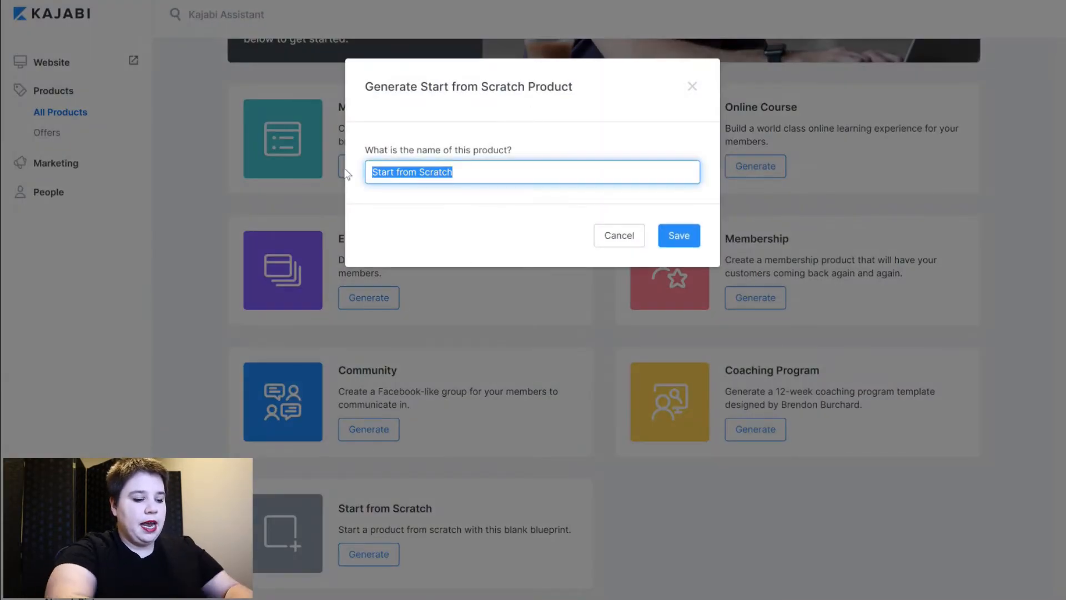
type("Scientific Dissertation Academy")
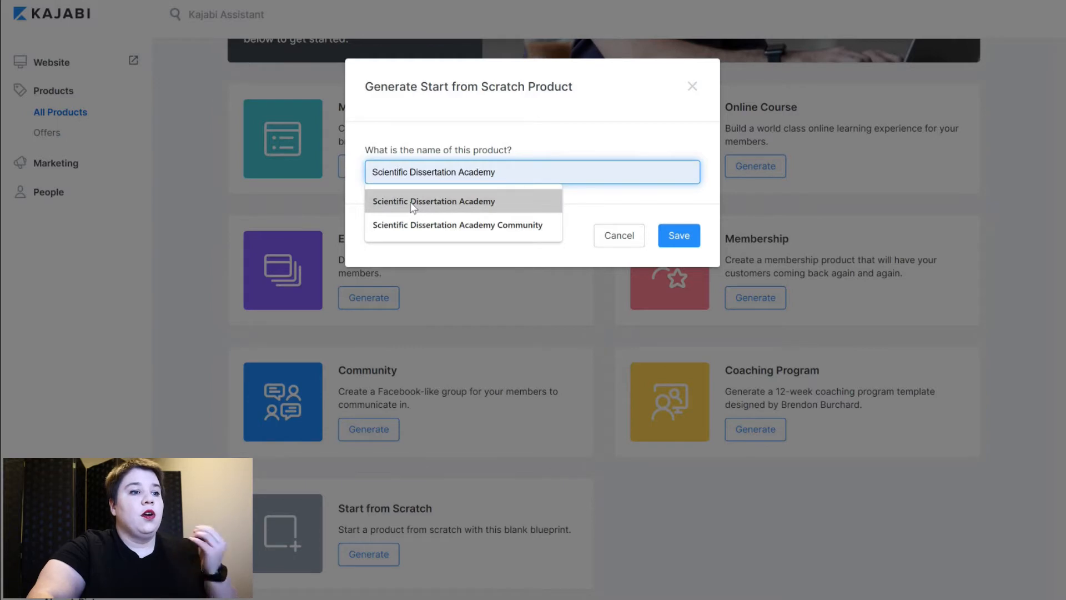
left_click(416, 201)
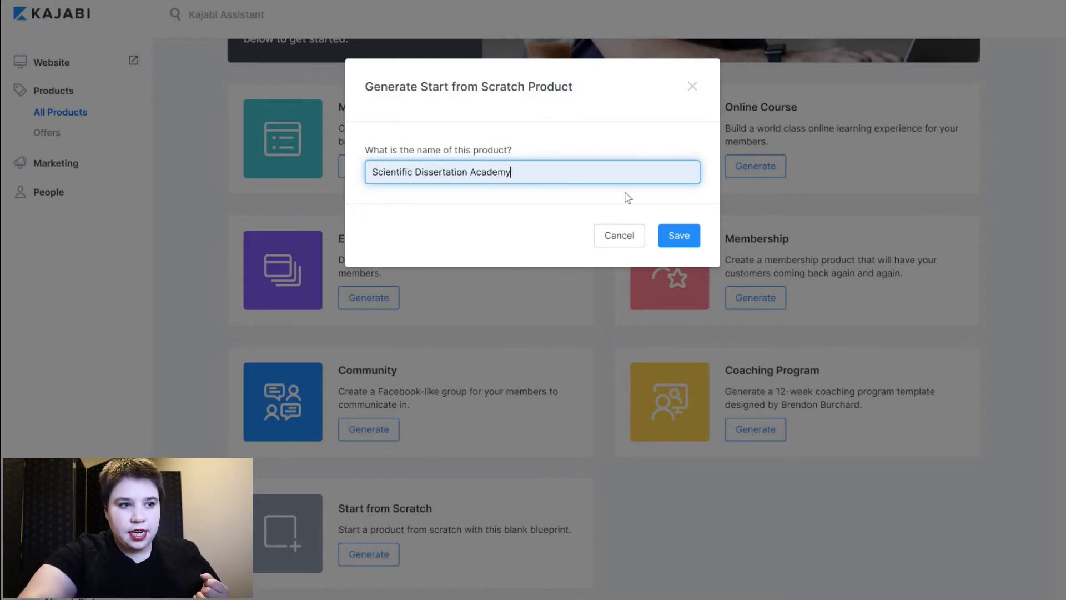
left_click(684, 236)
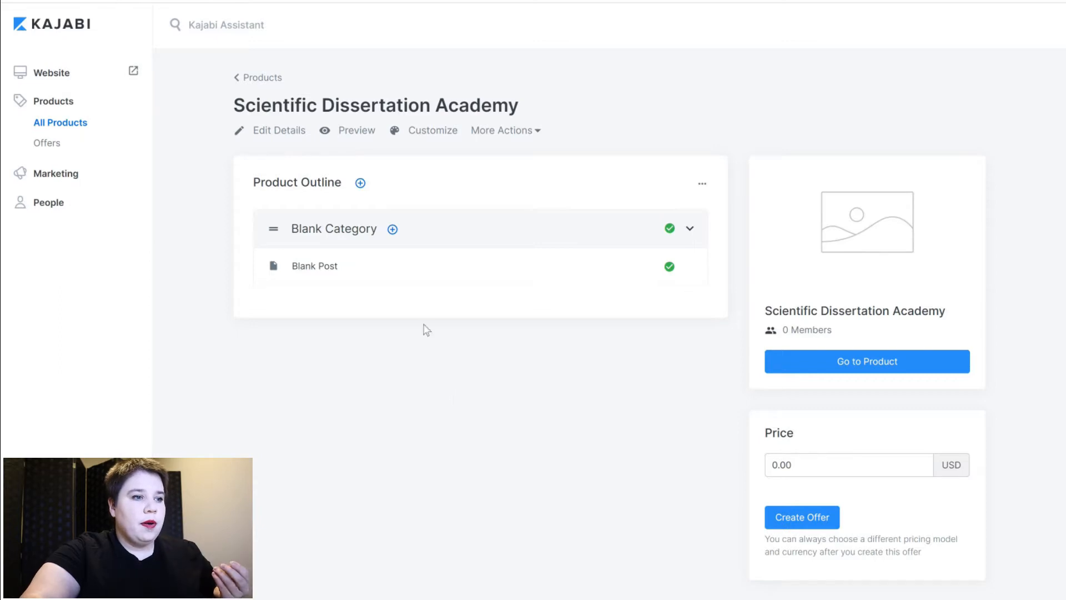
- Rename the product's Blank Category to "Check Your Mindset" and save it
left_click(355, 234)
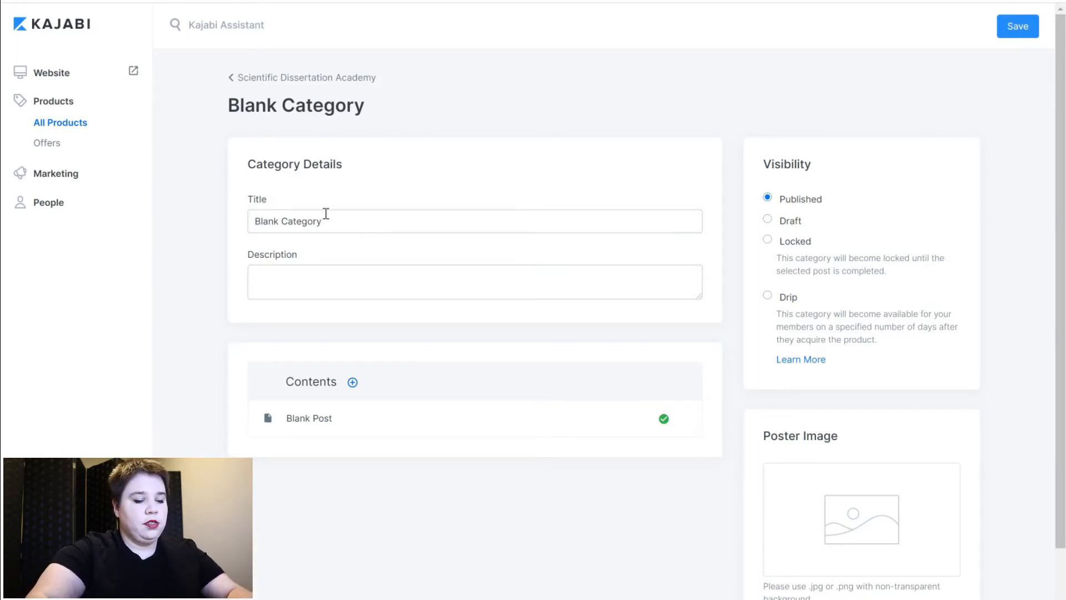
left_click_drag(328, 220, 247, 231)
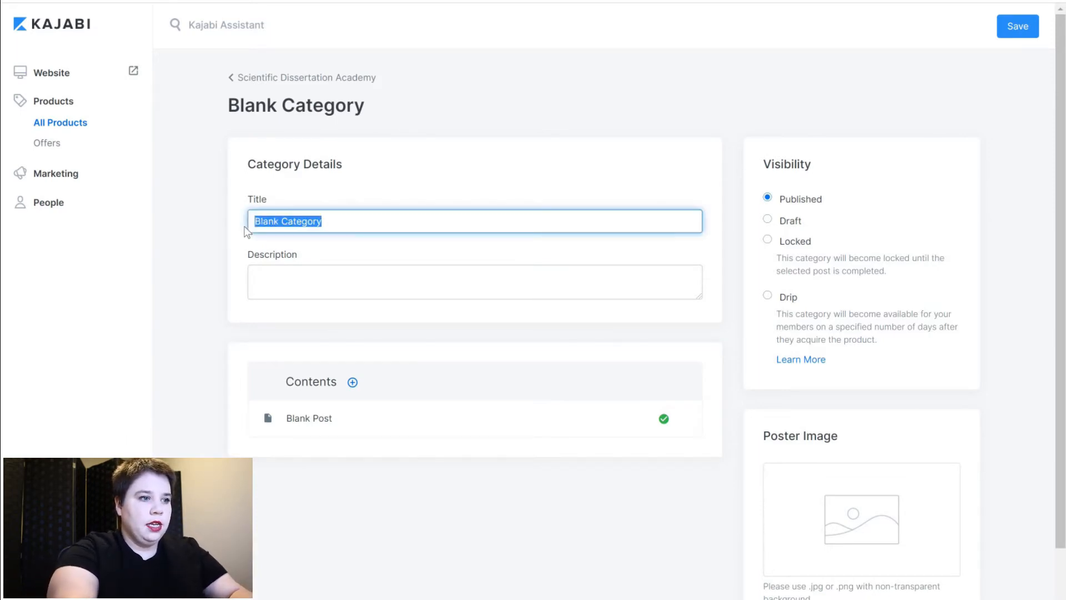
type("Check")
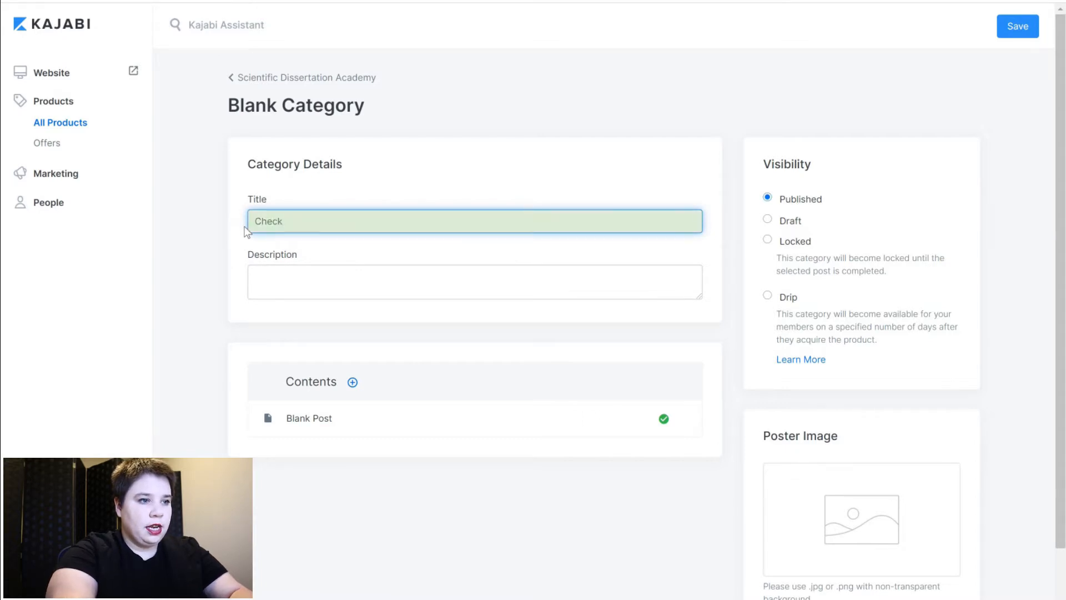
type(" Your Mindset")
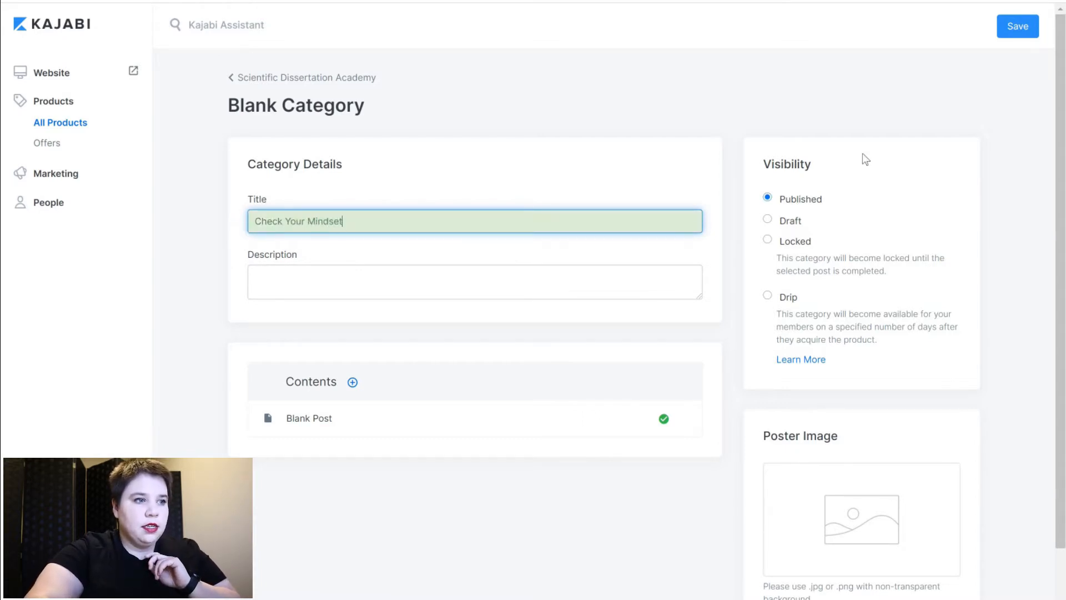
left_click(1022, 28)
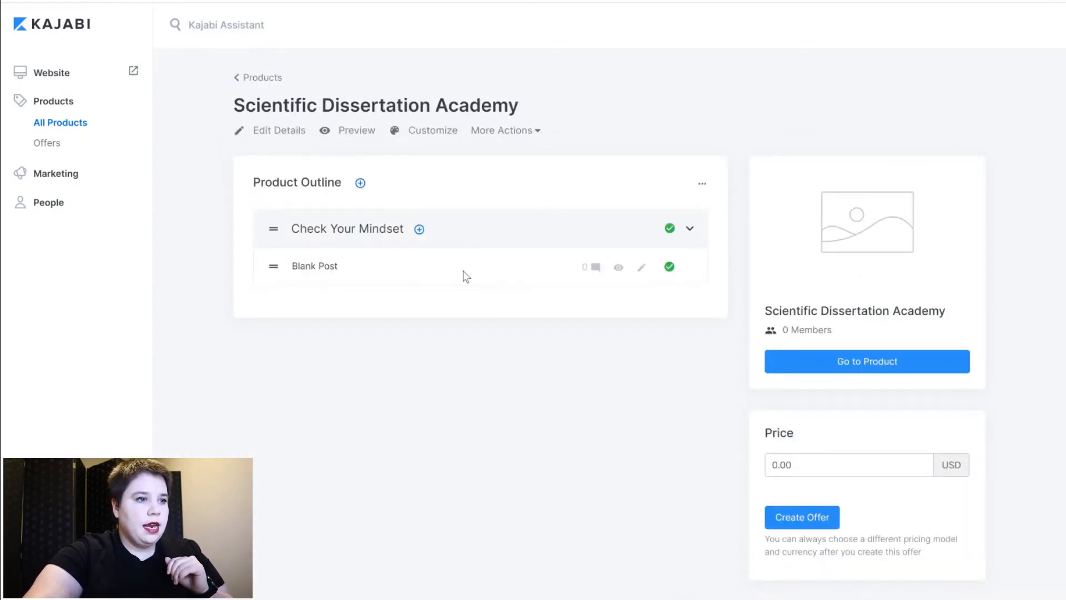
- Add the categories "Make A Plan", "Write Your Dissertation" and "Defend Your Dissertation" to the product outline
left_click(360, 183)
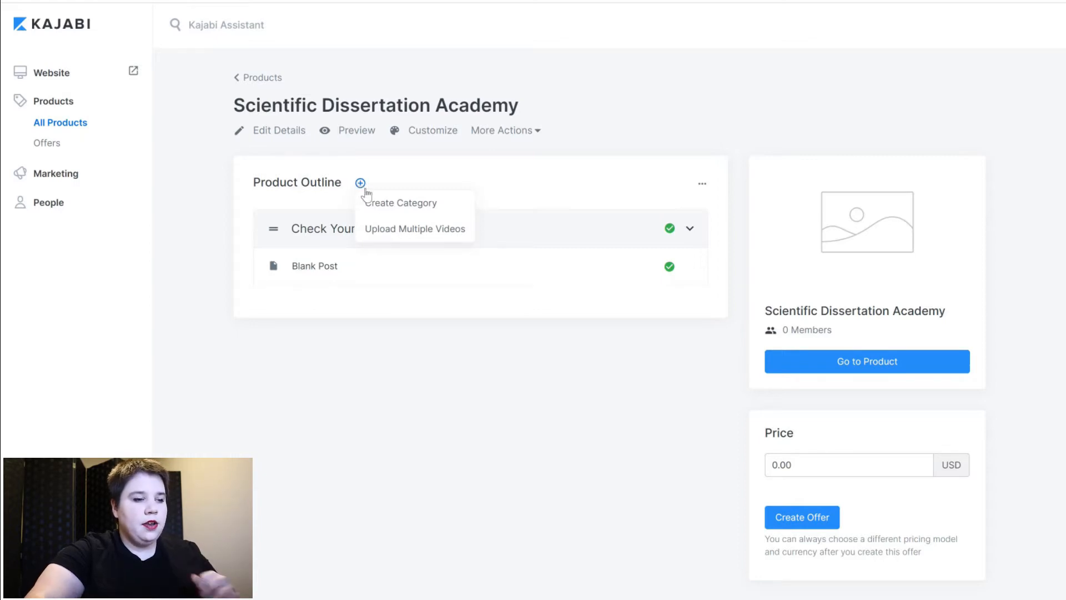
left_click(378, 203)
left_click(424, 187)
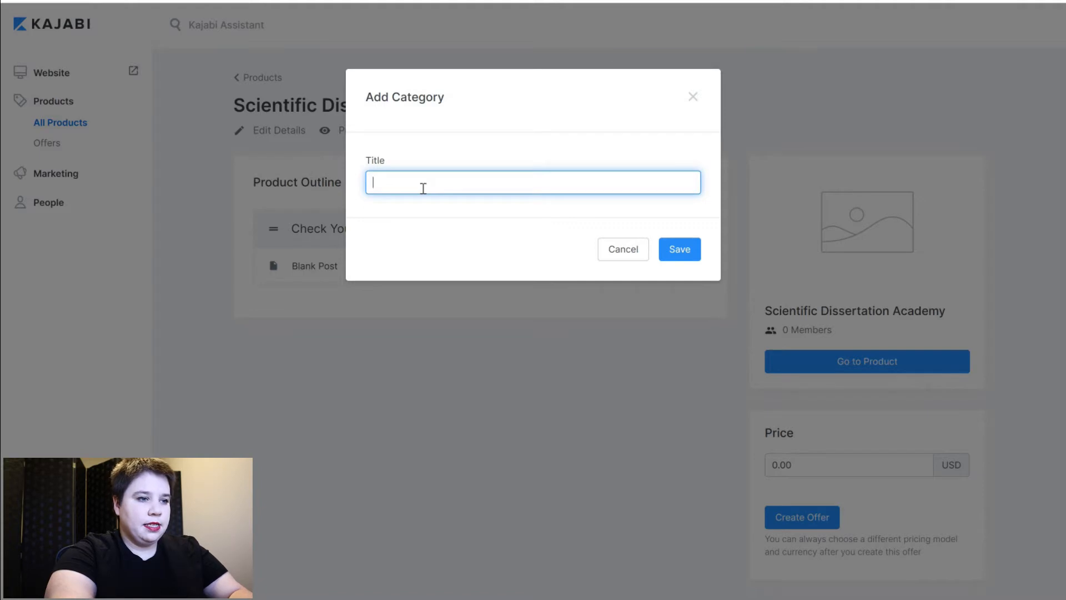
type("Defend Your Dissertation")
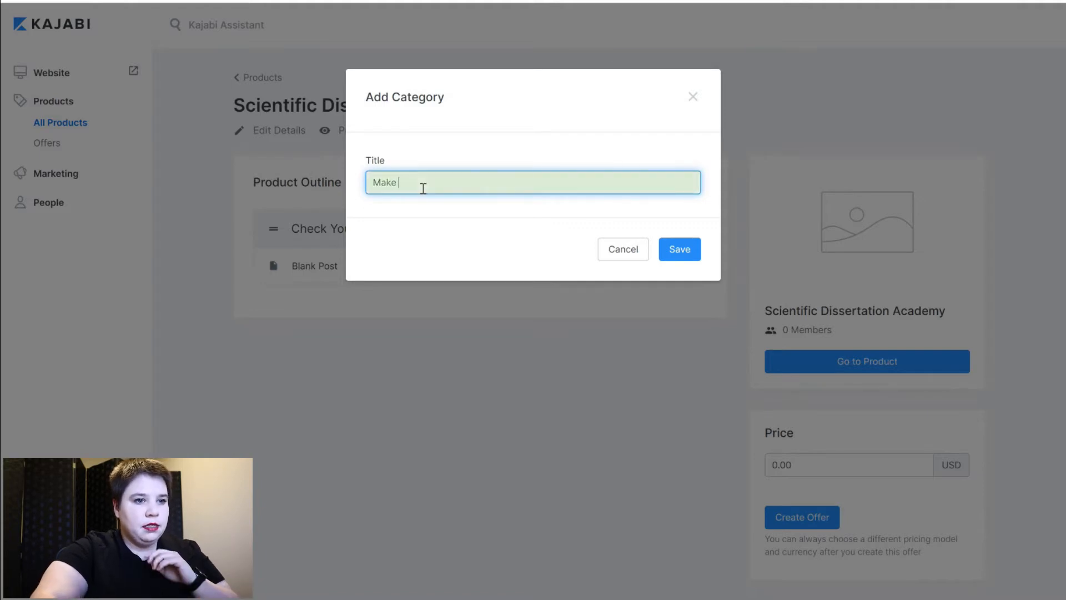
key("Return")
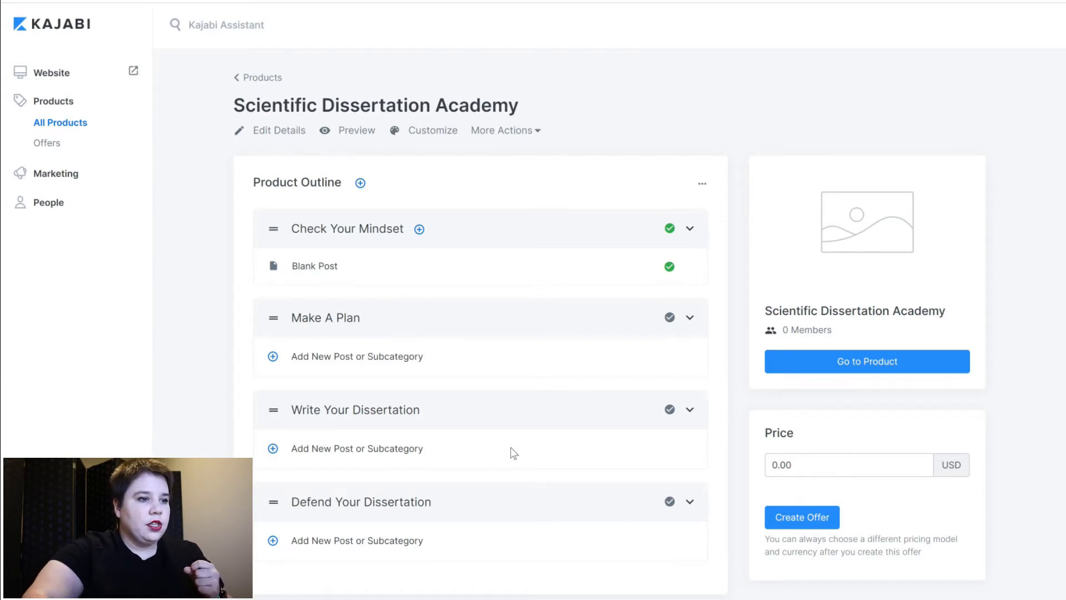
- Attach the Imposter Syndrome video from the 1_Mindset folder to the Blank Post under Check Your Mindset
mouse_move(323, 275)
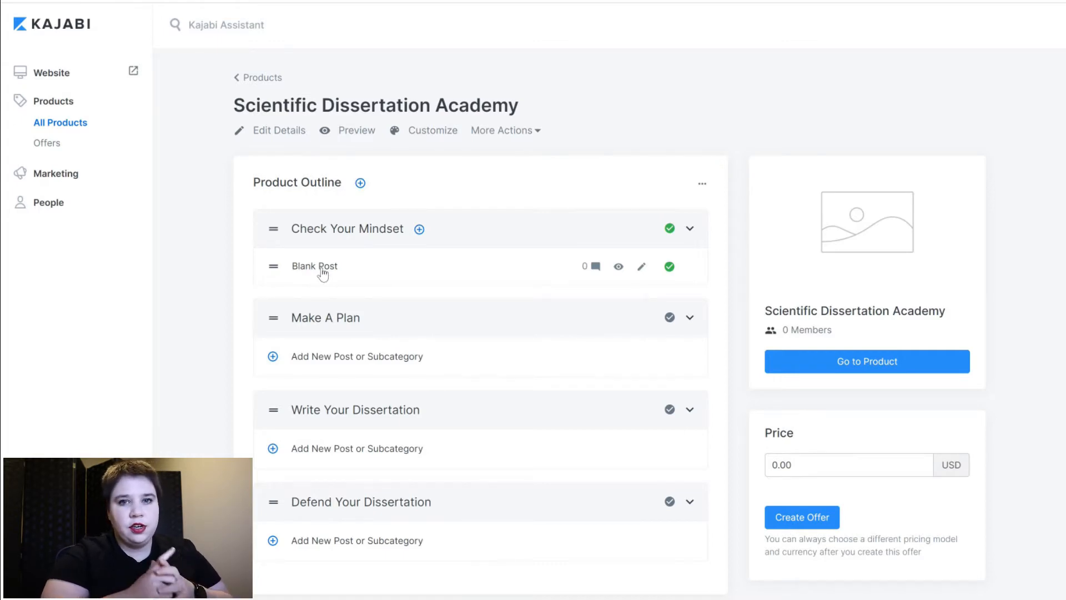
left_click(323, 272)
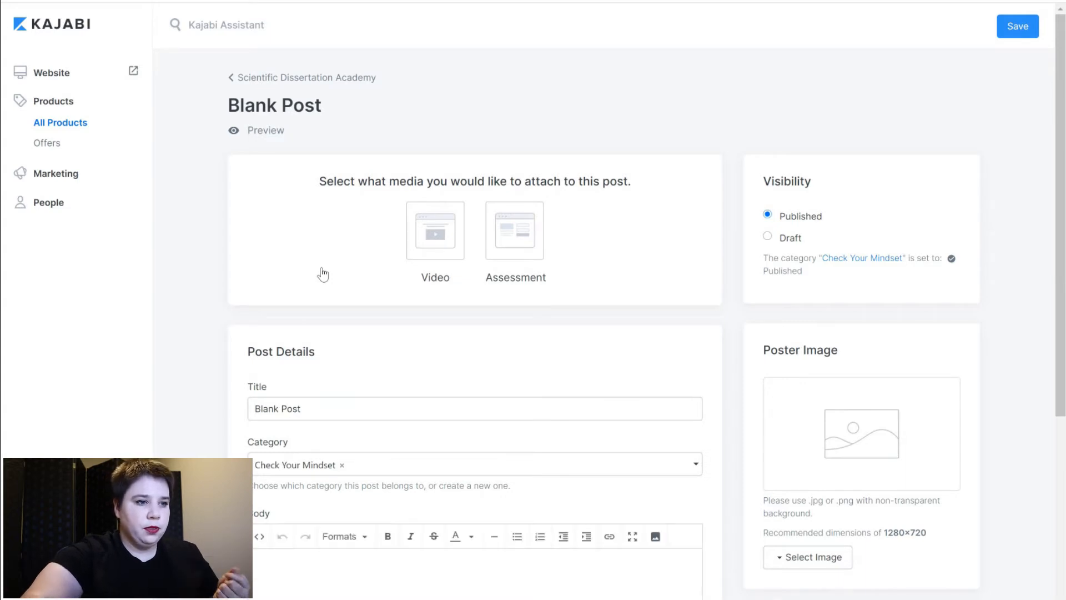
left_click(438, 235)
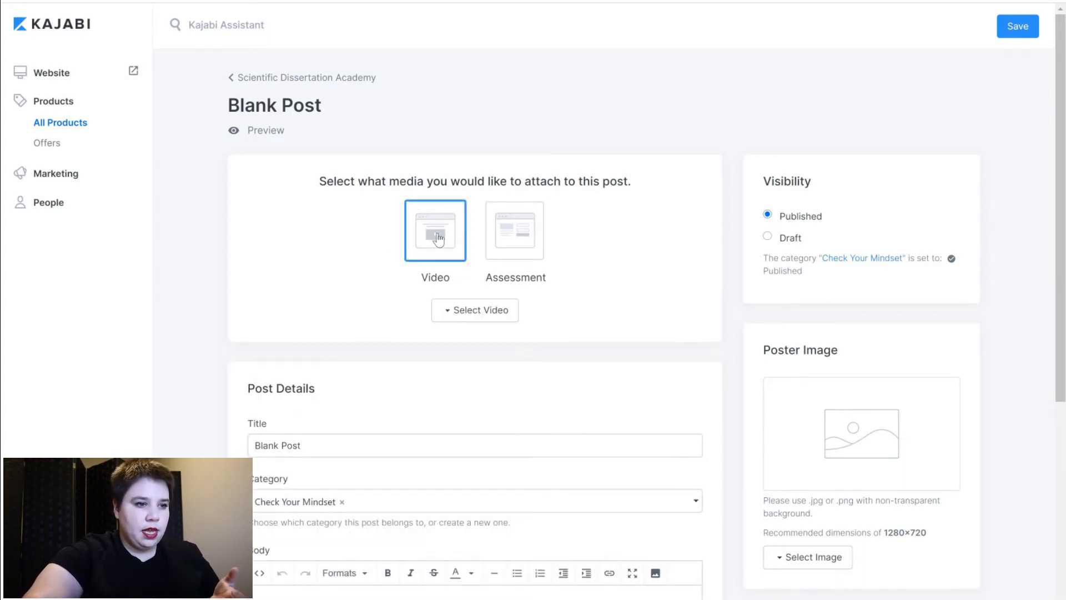
left_click(461, 319)
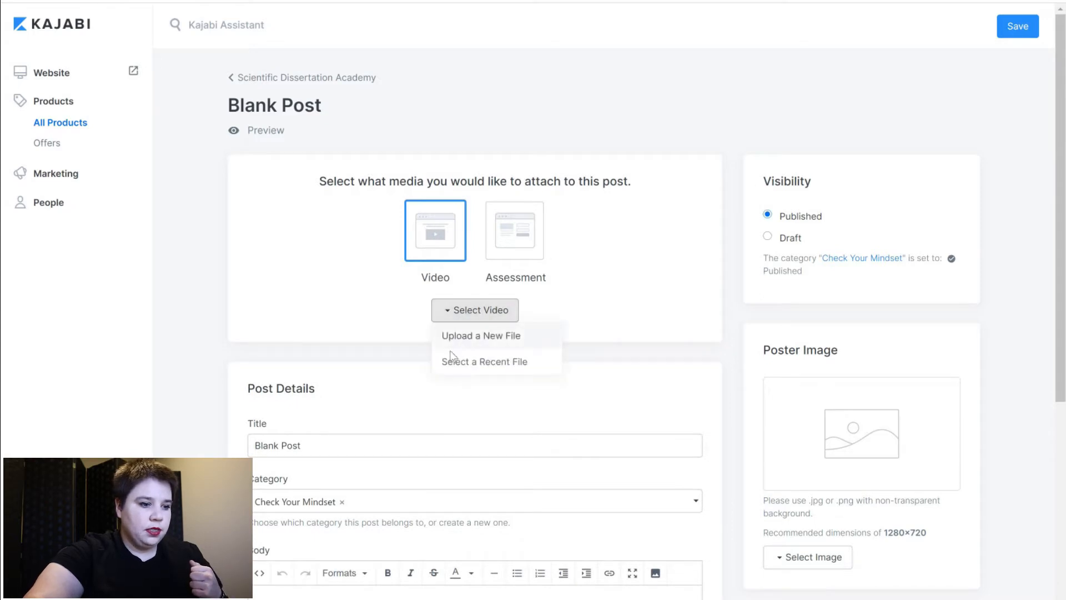
left_click(449, 360)
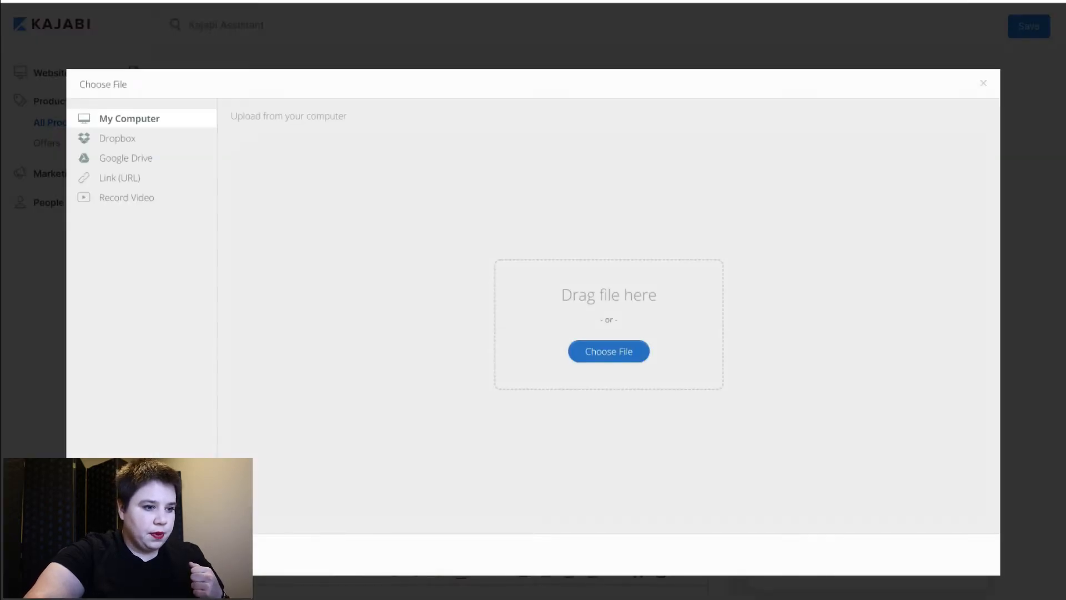
mouse_move(384, 599)
left_click(314, 575)
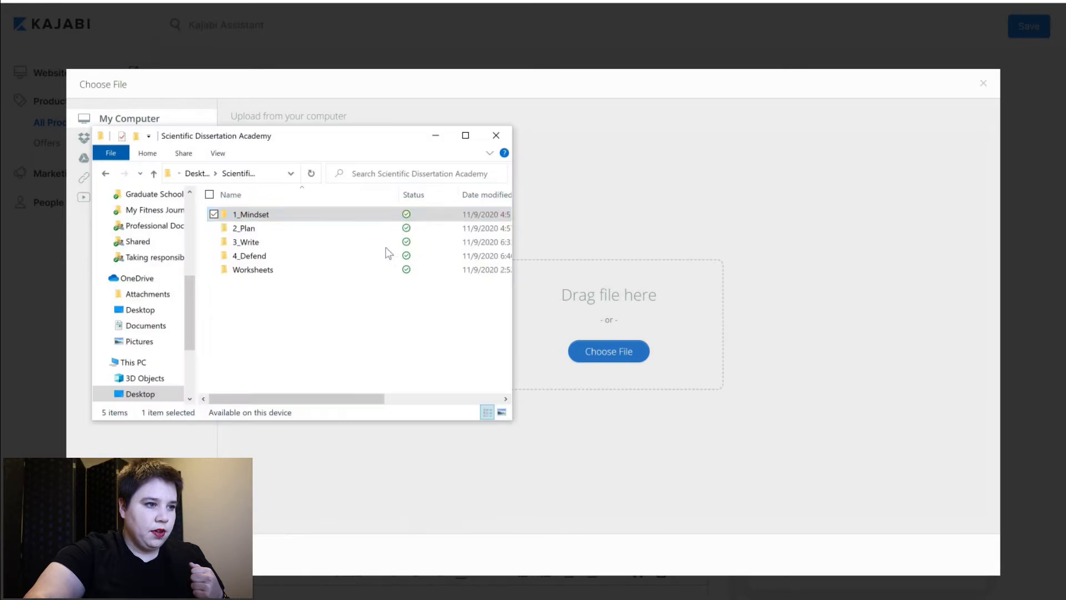
double_click(290, 216)
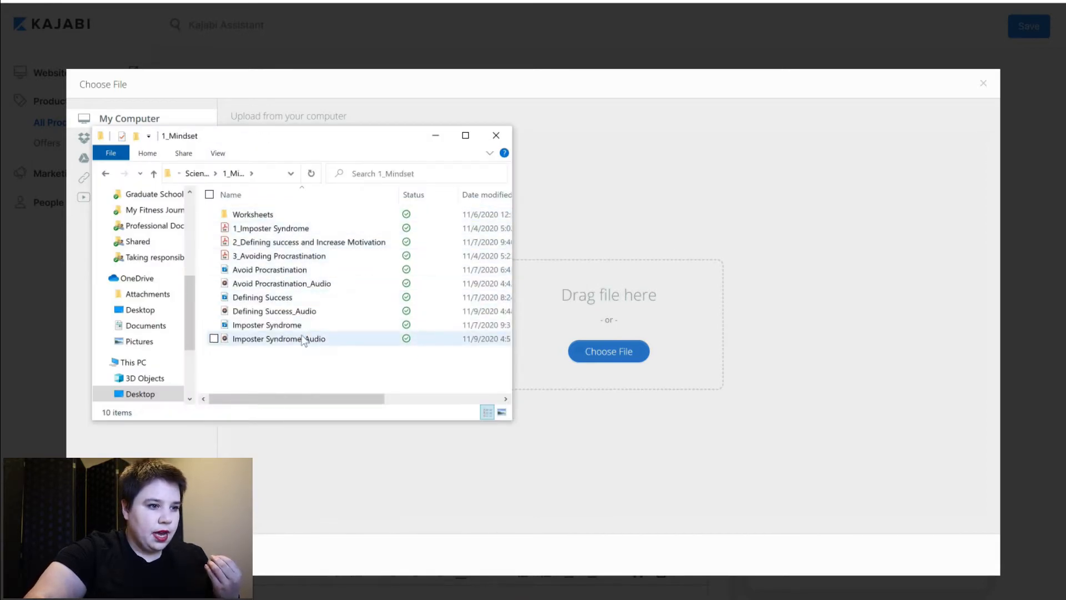
left_click_drag(283, 328, 719, 451)
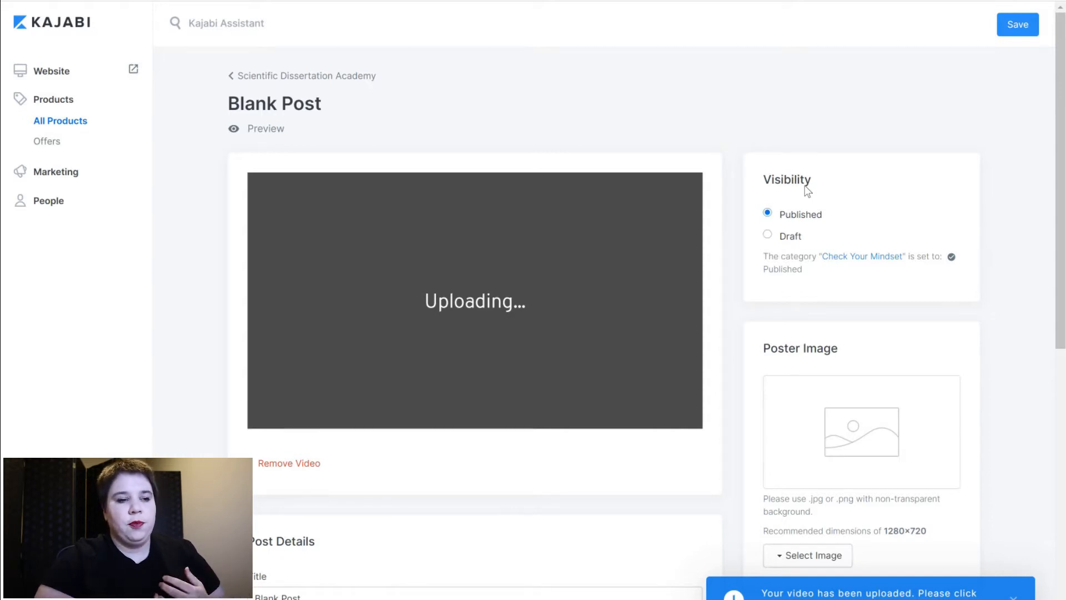
- Set the post's title to "Why You Are Not an Imposter!"
scroll(826, 271, "down", 1)
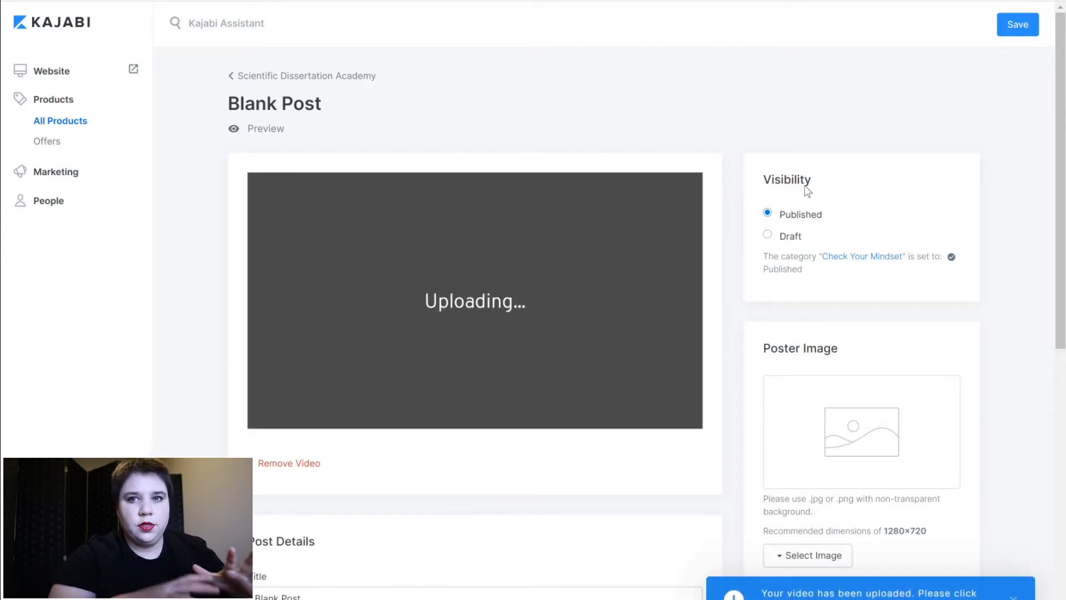
scroll(826, 272, "down", 7)
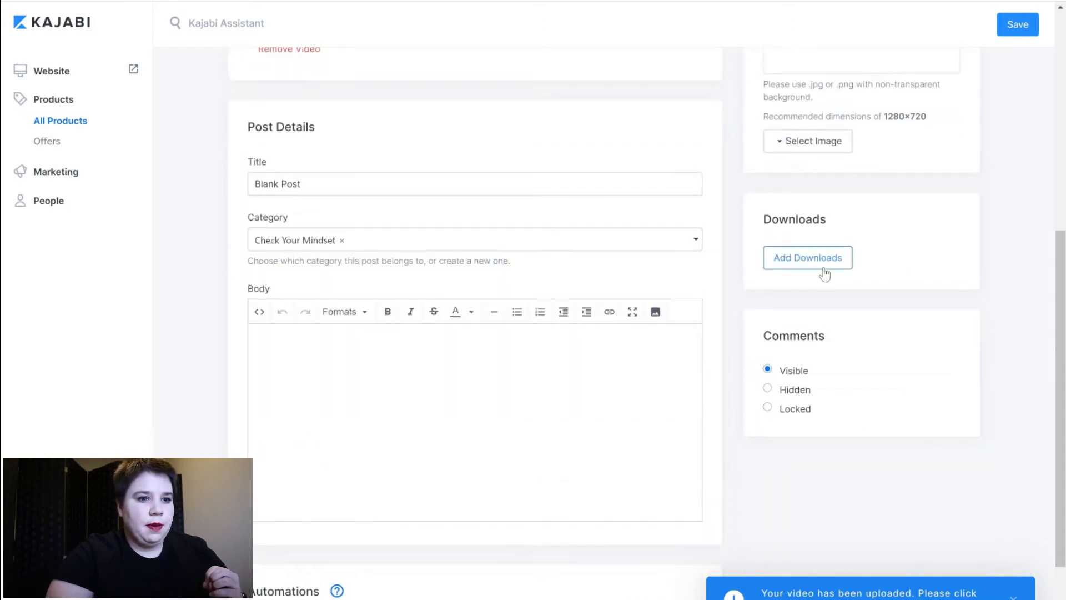
scroll(825, 274, "up", 2)
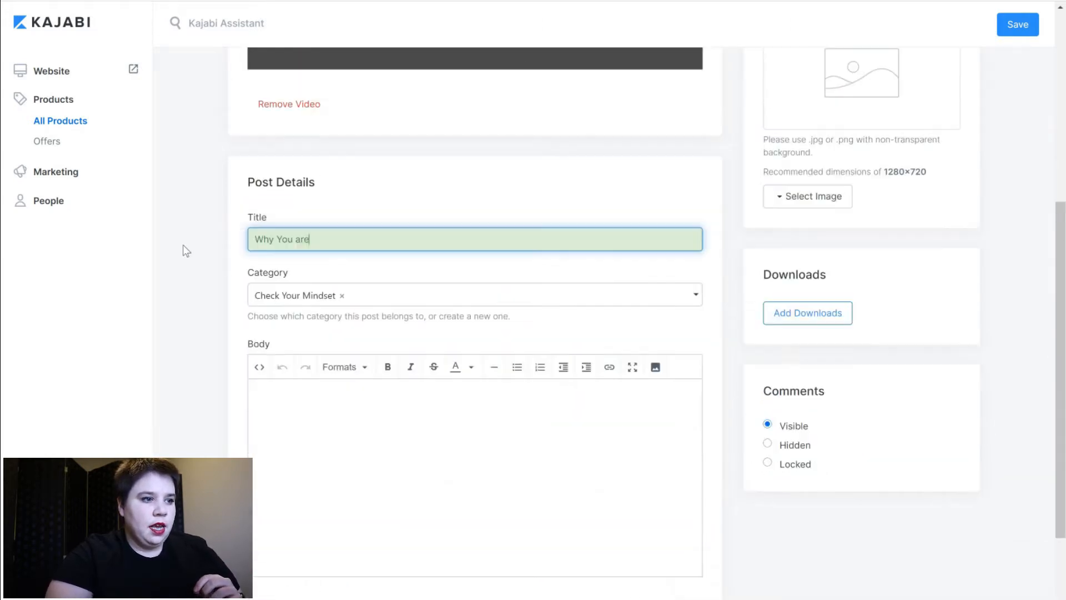
key("BackSpace")
key("BackSpace")
type("Are Not an Impos")
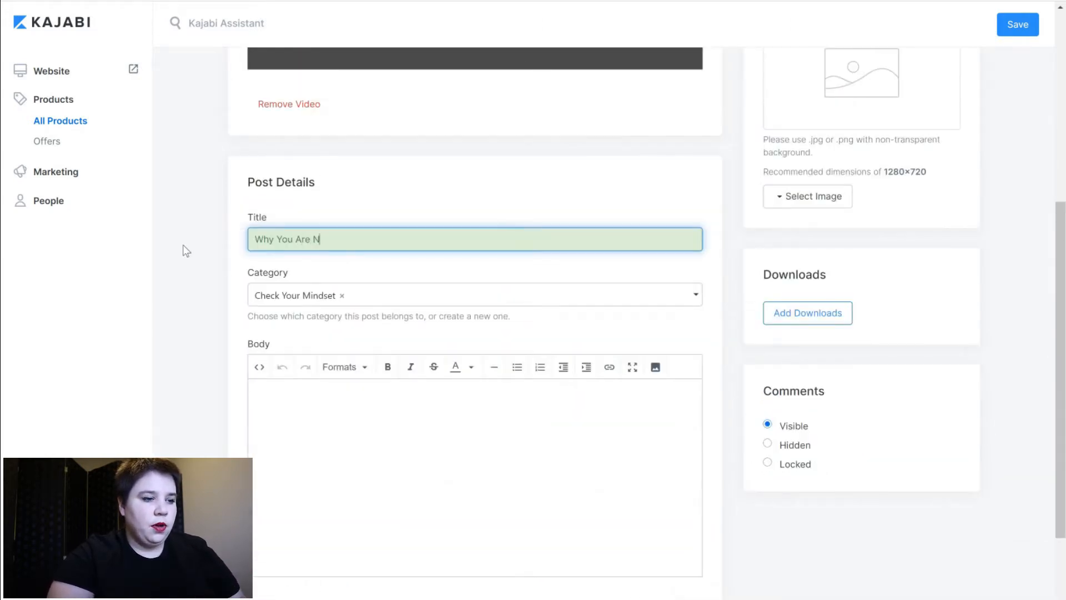
type("ter!")
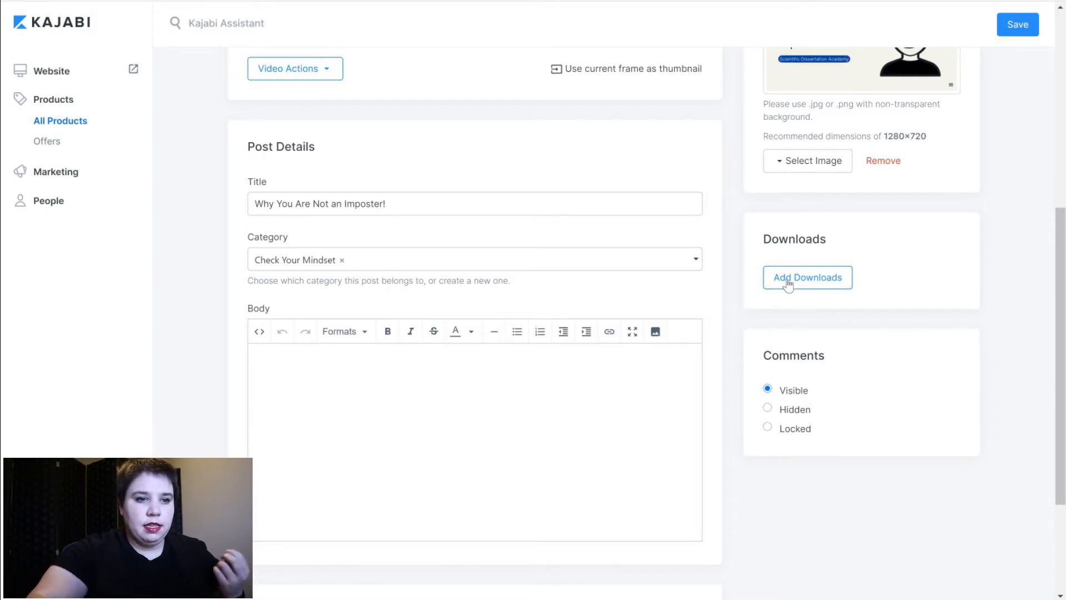
- Add the Imposter Syndrome_Audio file from the 1_Mindset folder to the post's downloads
left_click(806, 283)
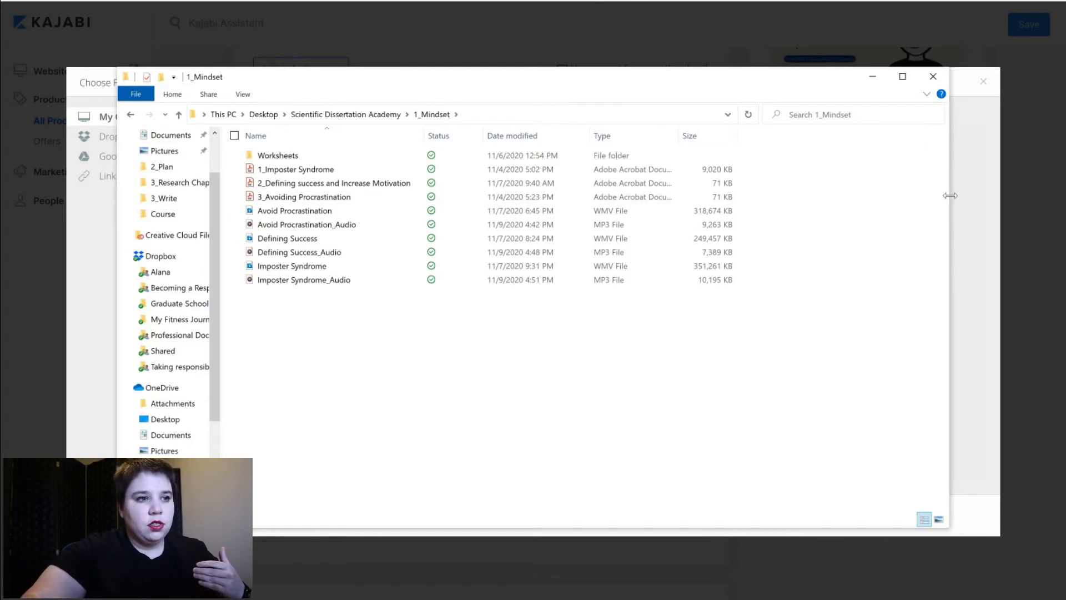
left_click_drag(498, 265, 458, 265)
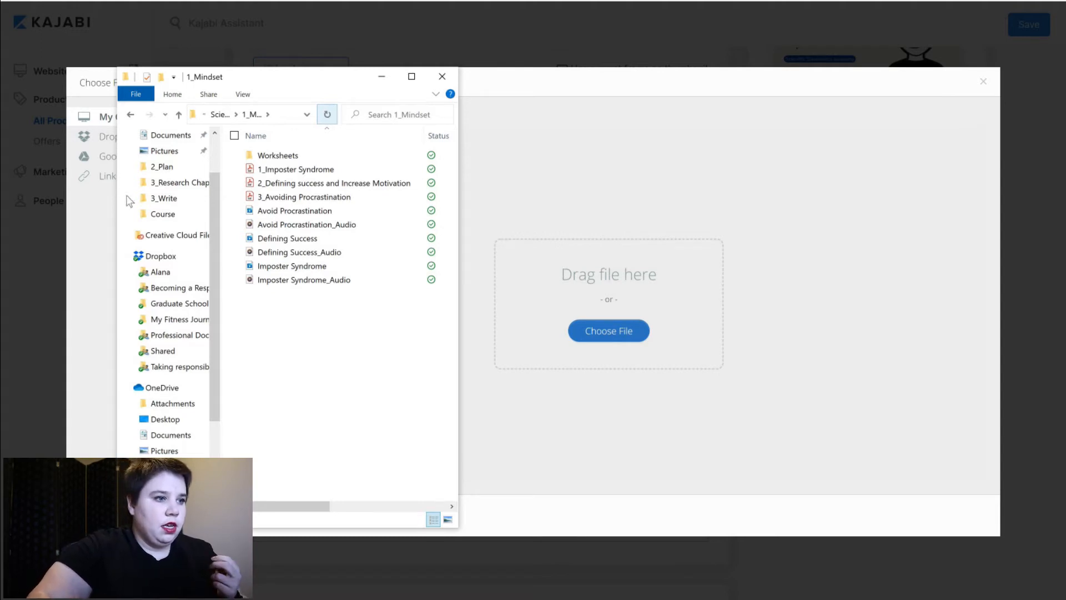
left_click(310, 282)
left_click_drag(632, 309, 644, 389)
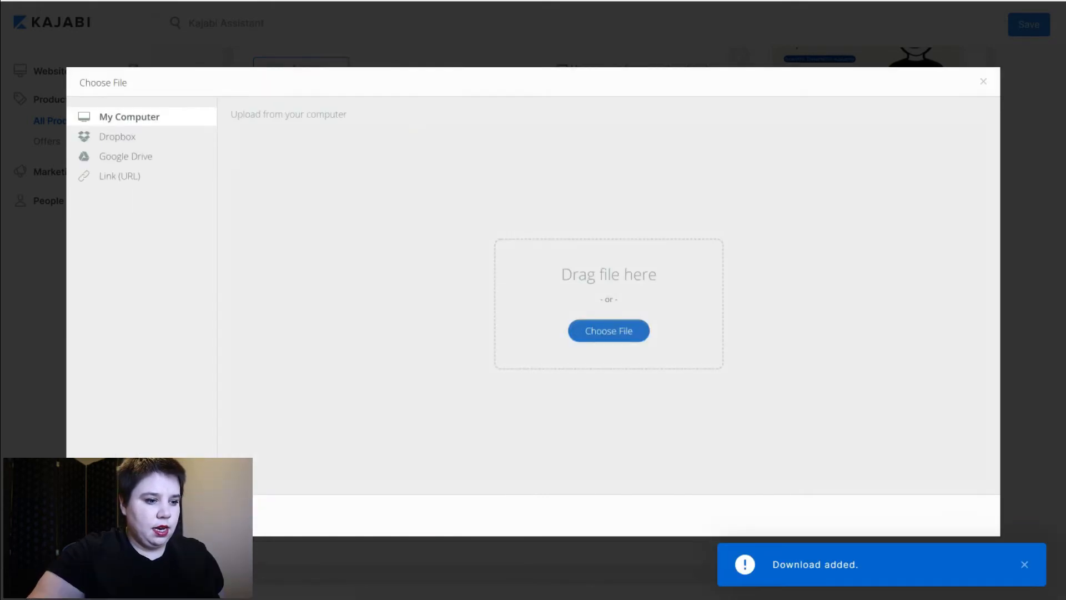
- Add the 1_Imposter Syndrome and Imposter_Syndrome_Worksheet_(1) PDF files from the 1_Mindset and Worksheets folders to the post's downloads and save the post
key("alt+Tab")
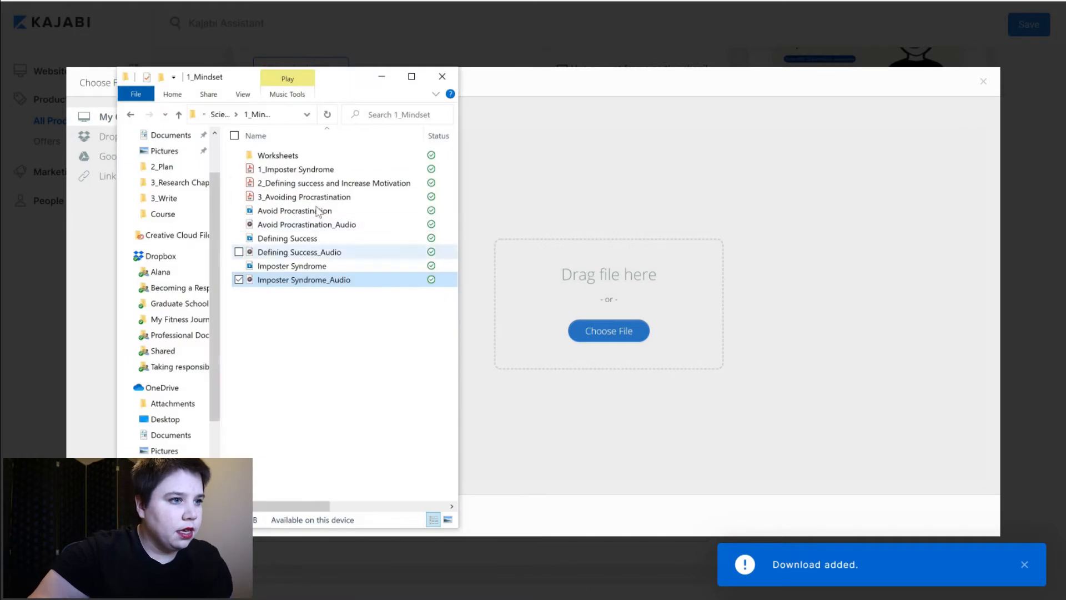
left_click_drag(316, 169, 651, 585)
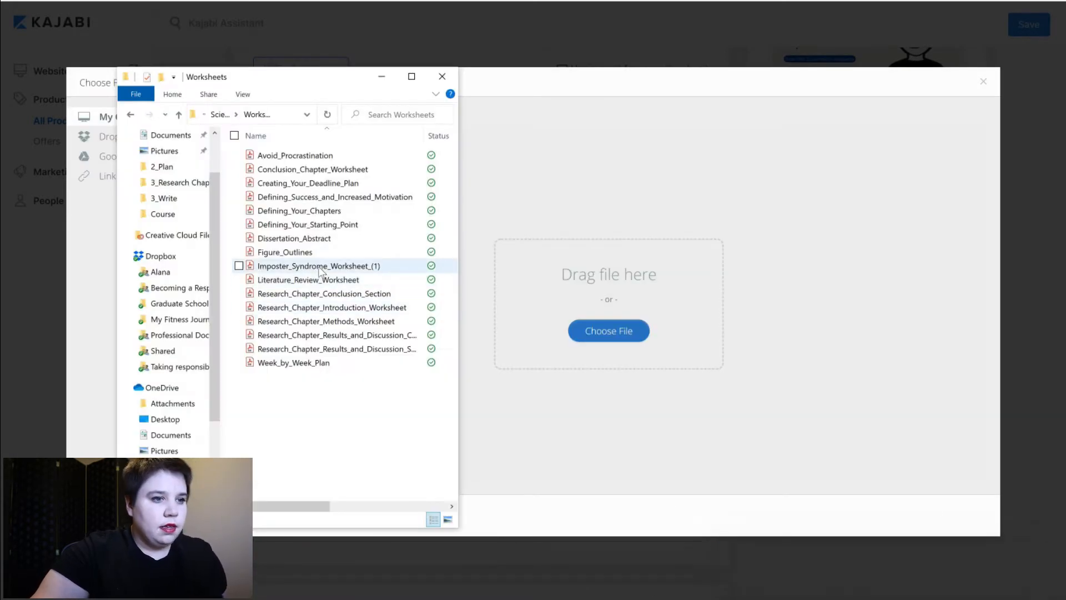
left_click_drag(778, 293, 776, 291)
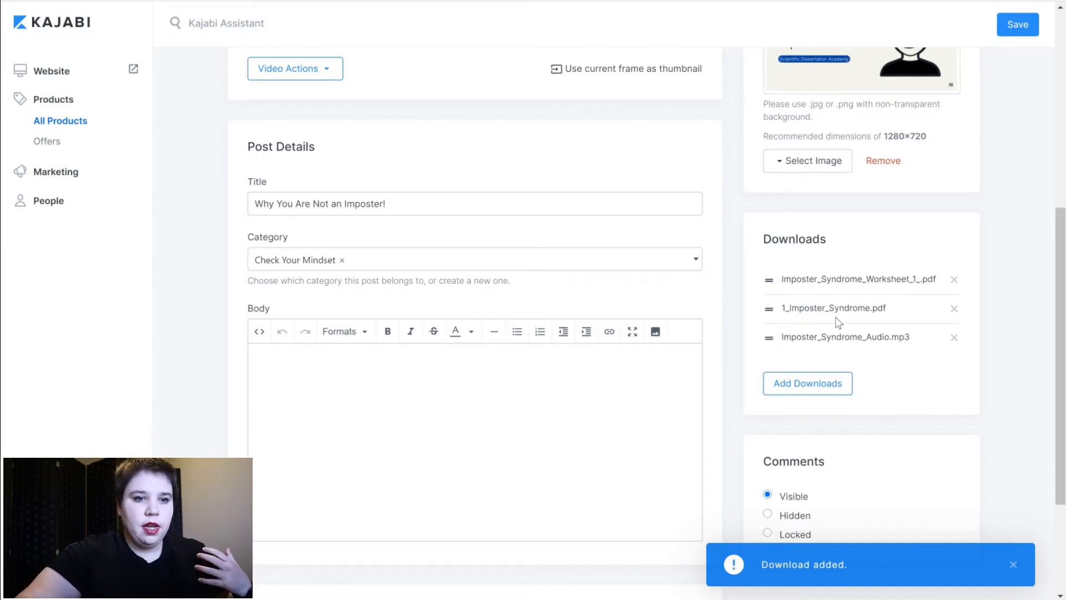
scroll(874, 334, "up", 1)
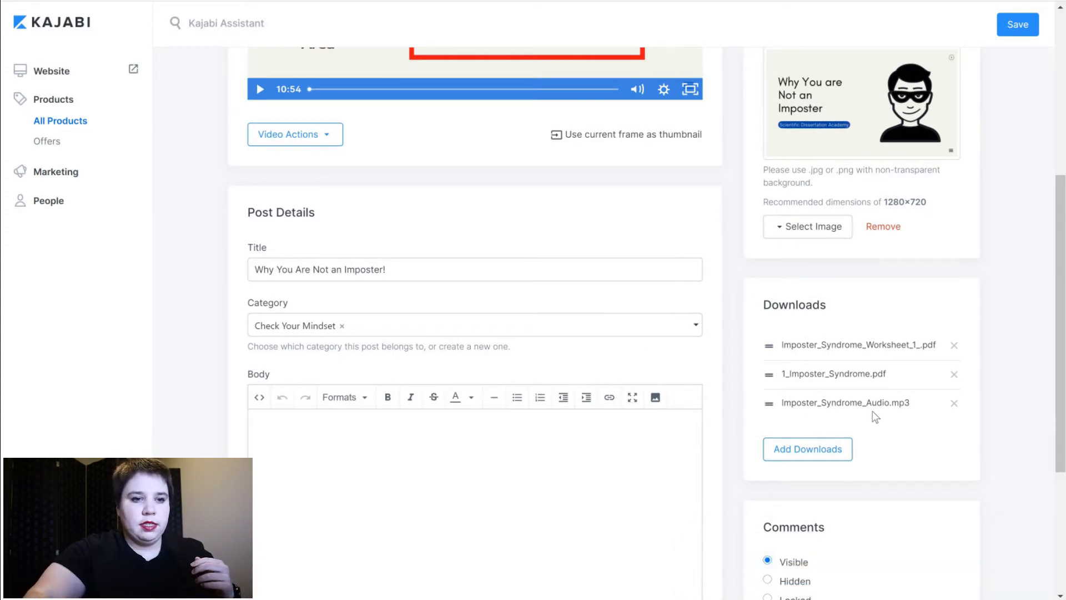
left_click(1011, 28)
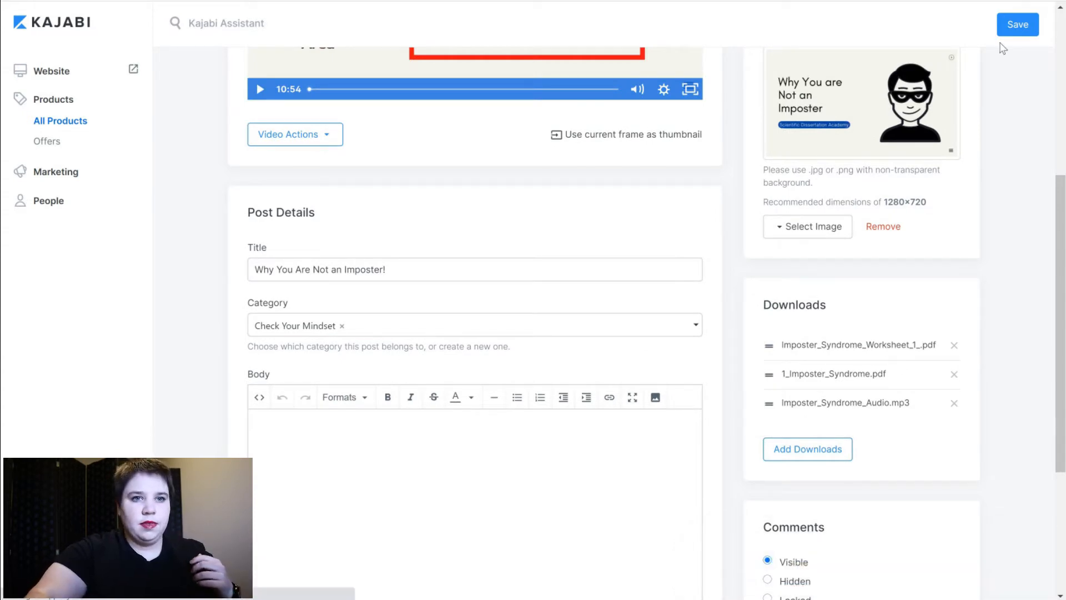
left_click(1002, 27)
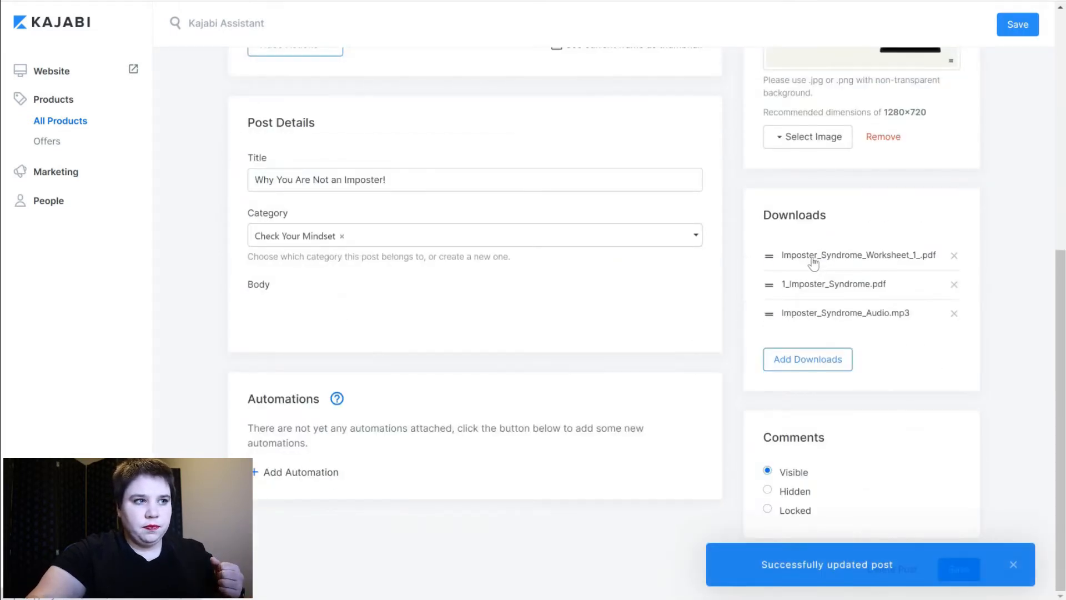
- Set the display name of the Imposter Syndrome worksheet download to "Worksheet" and save it
left_click(812, 261)
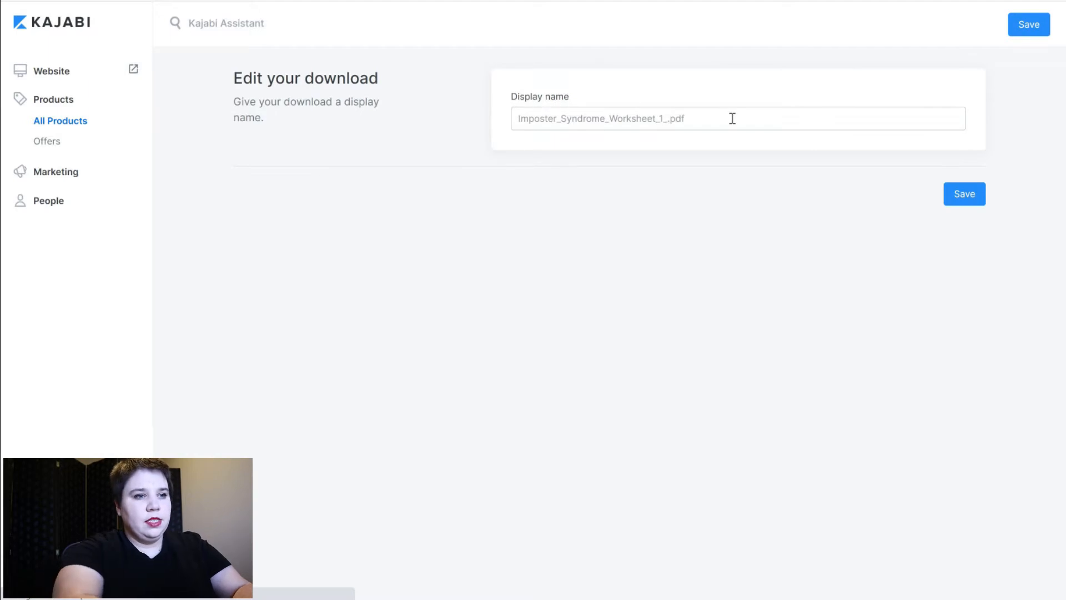
left_click(734, 117)
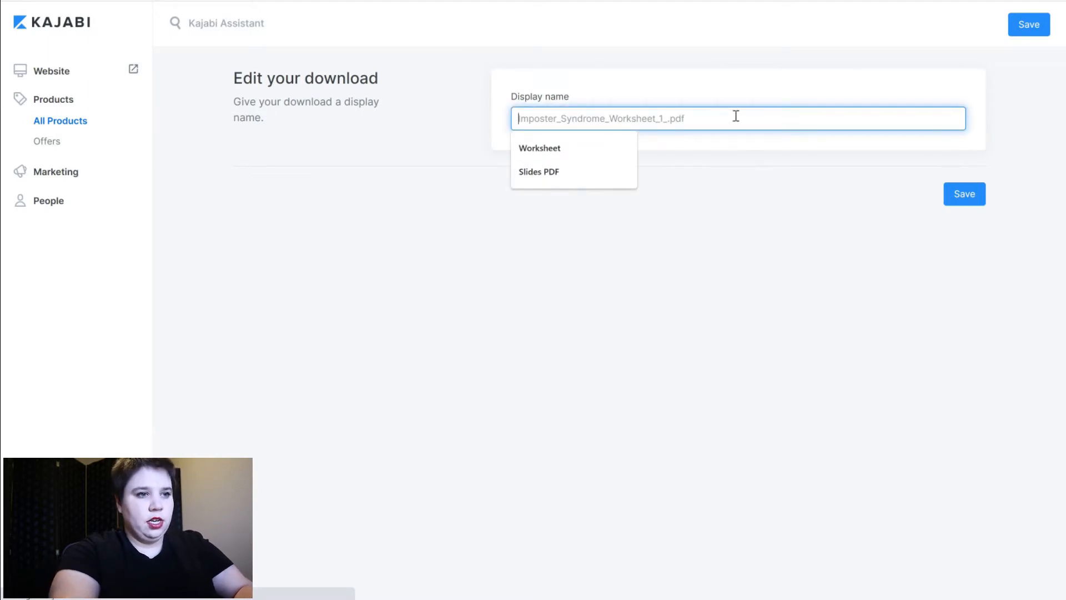
type("Worksh")
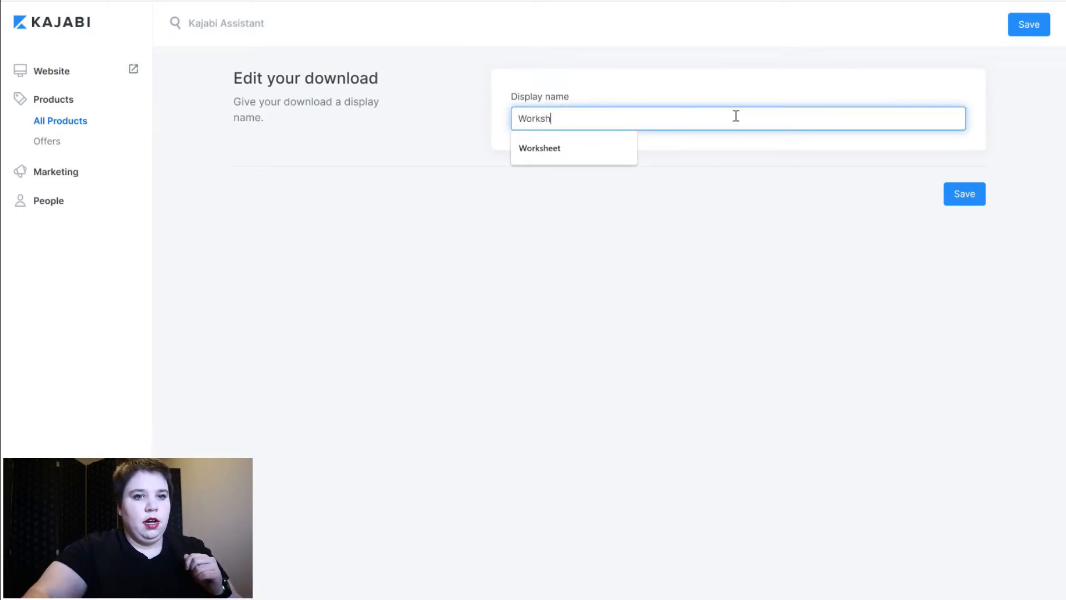
type("eet")
left_click(975, 194)
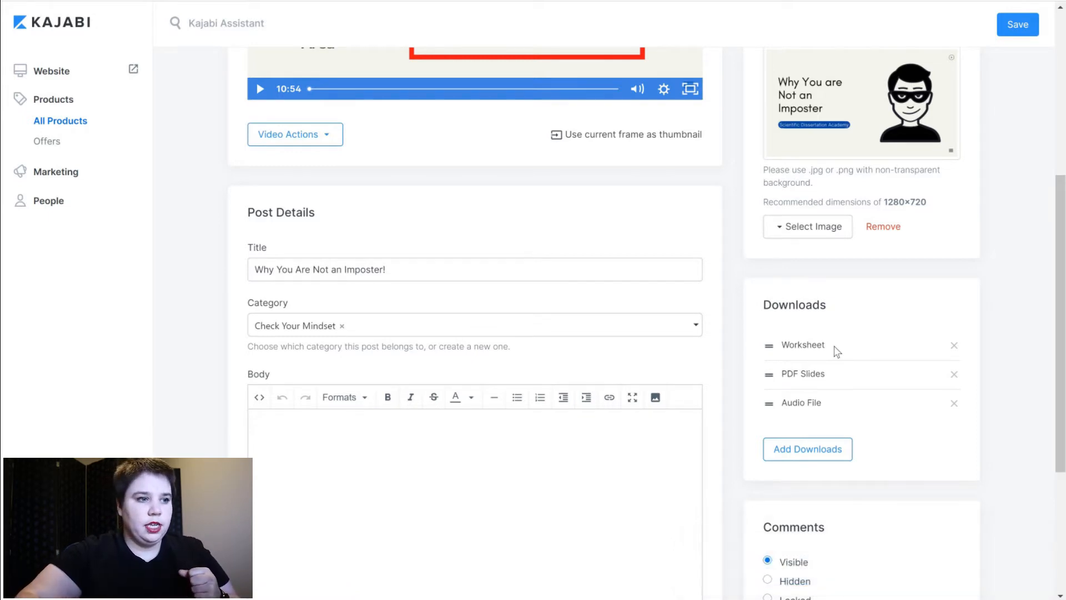
scroll(361, 347, "down", 4)
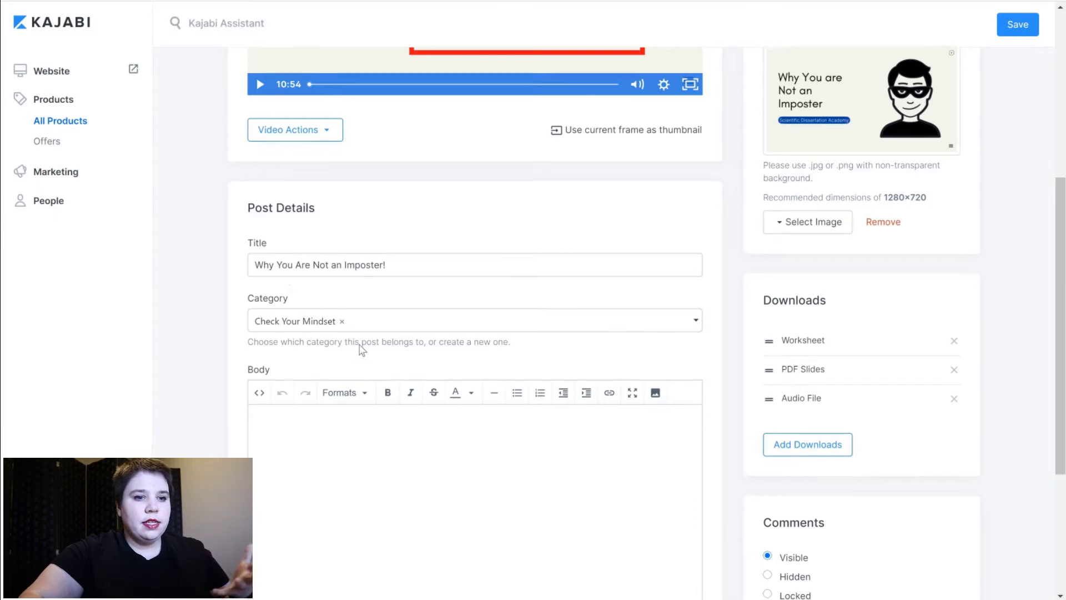
scroll(924, 440, "up", 1)
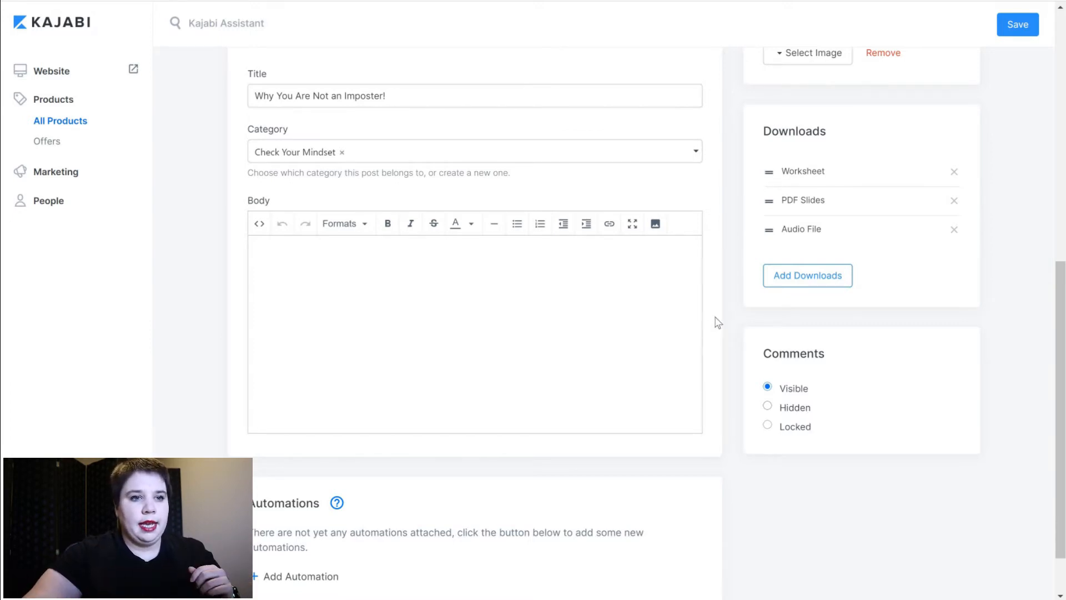
scroll(729, 314, "up", 9)
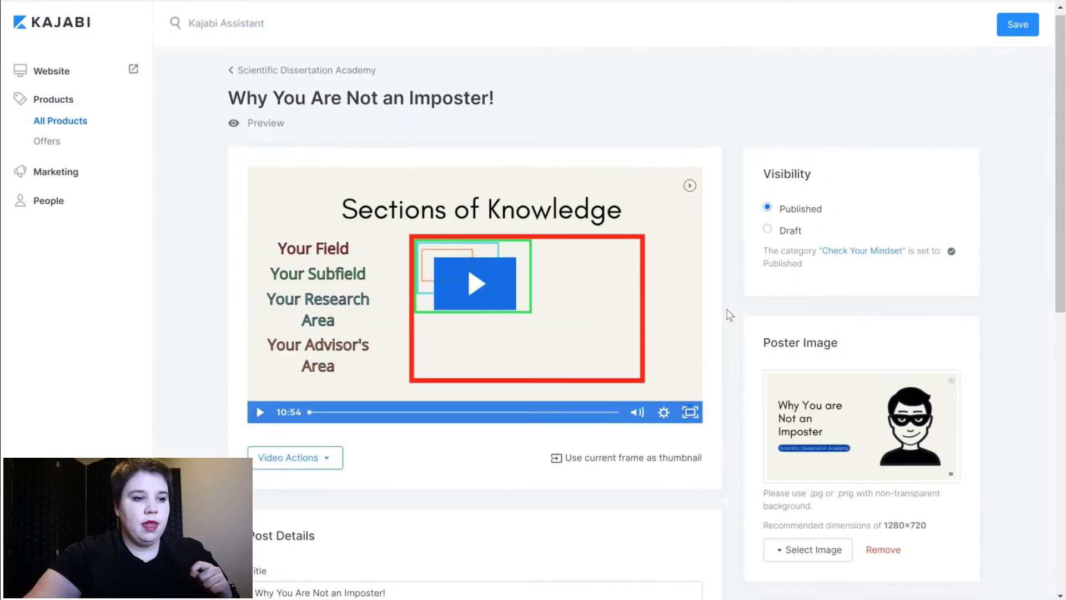
scroll(729, 314, "down", 3)
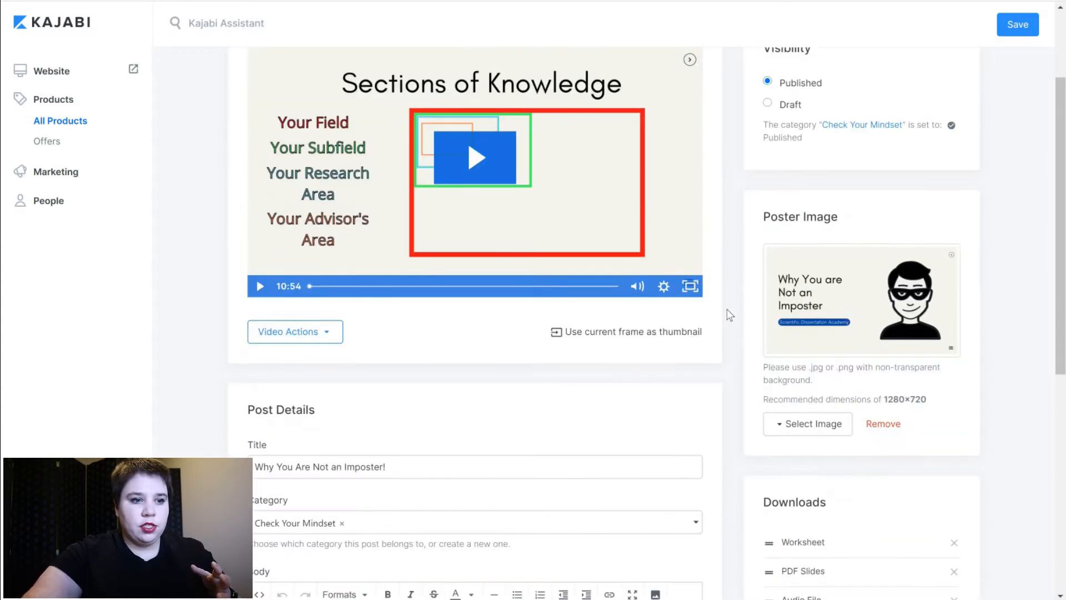
scroll(729, 315, "up", 3)
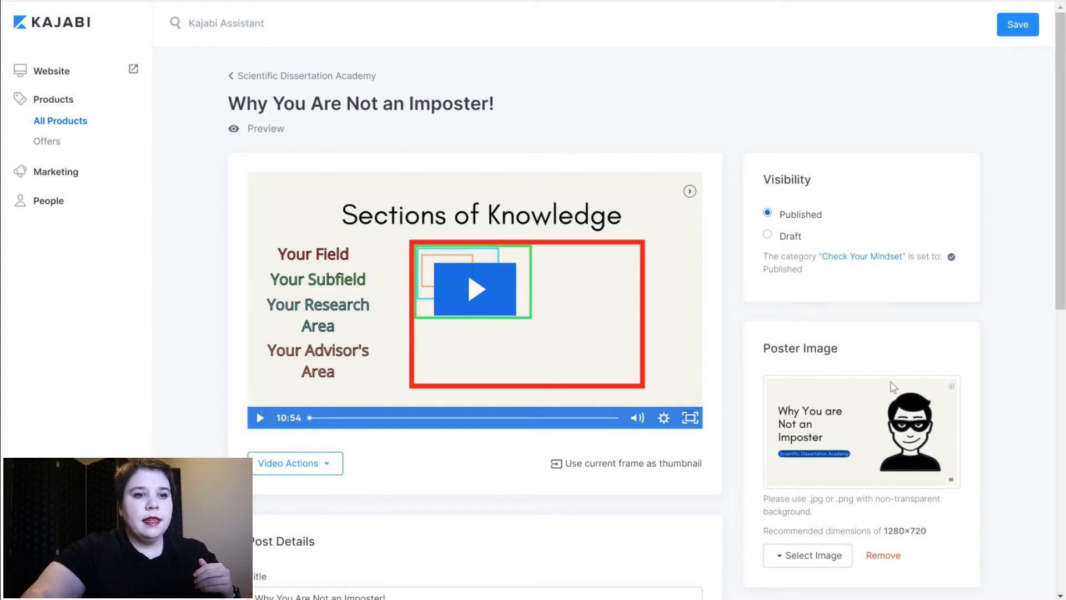
- Use the video's "Components of Imposter Syndrome" frame at 0:56 as the post's thumbnail
scroll(891, 382, "down", 2)
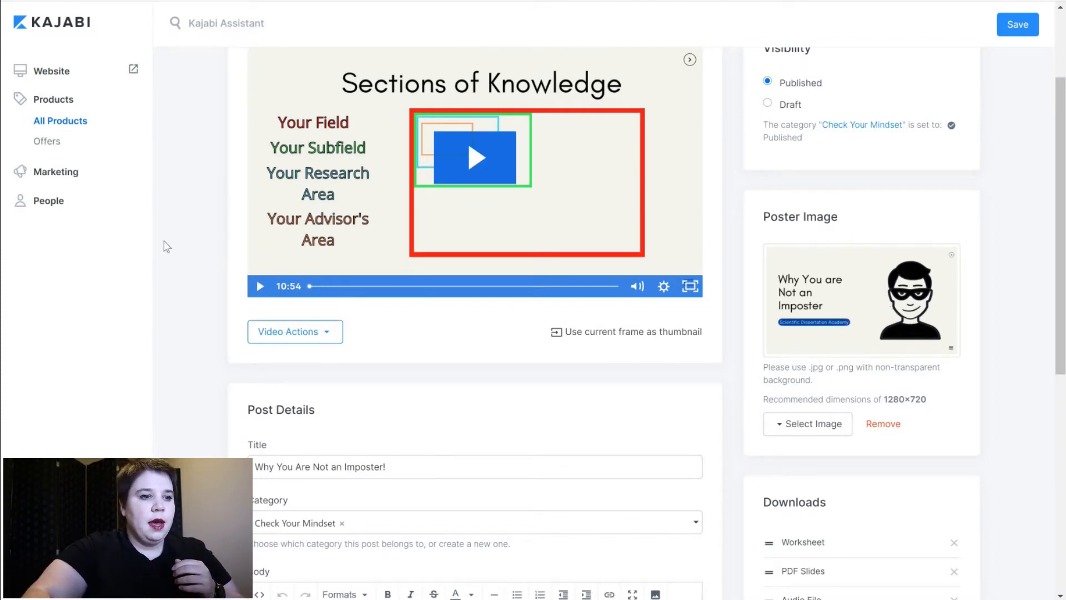
left_click(258, 287)
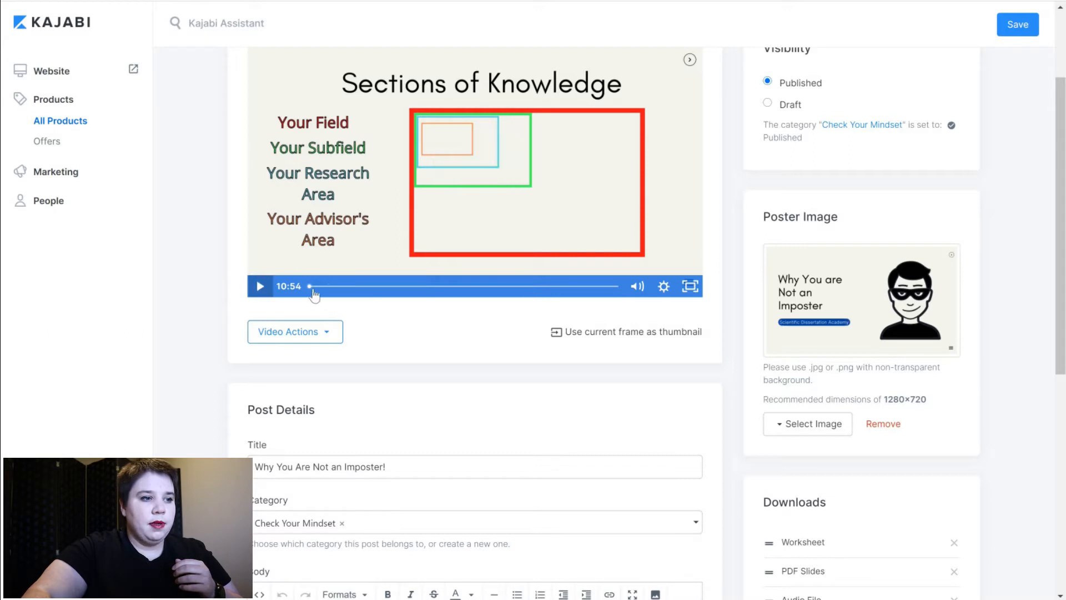
left_click(259, 286)
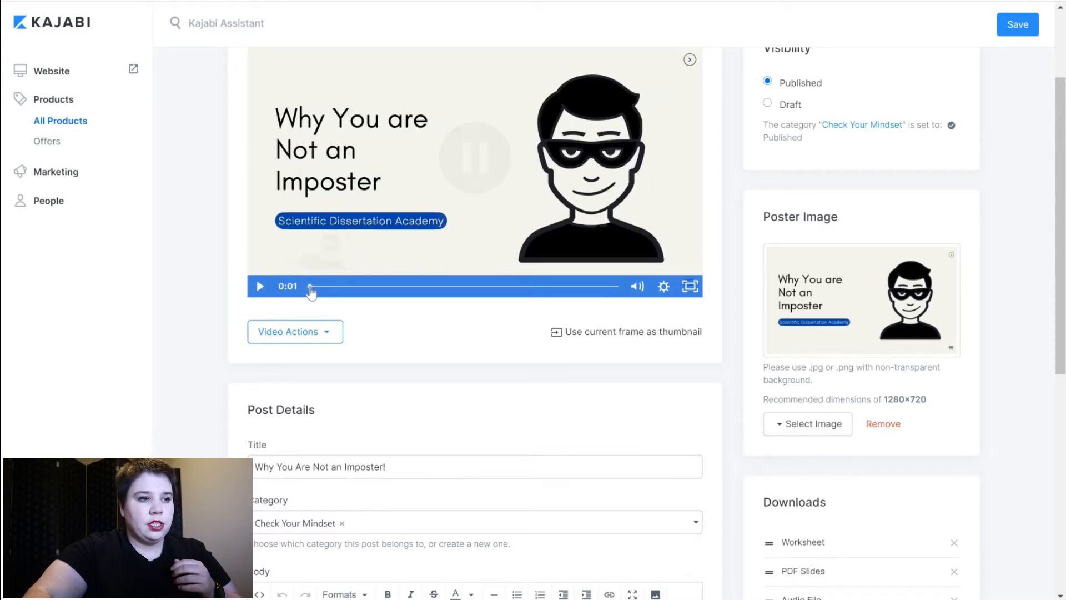
left_click(377, 286)
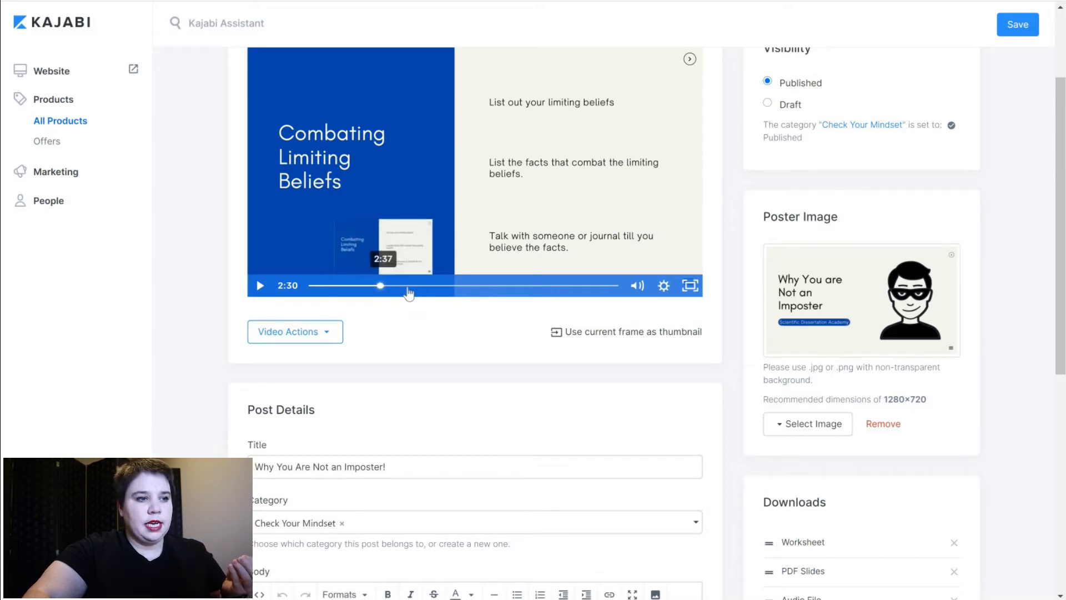
left_click(318, 285)
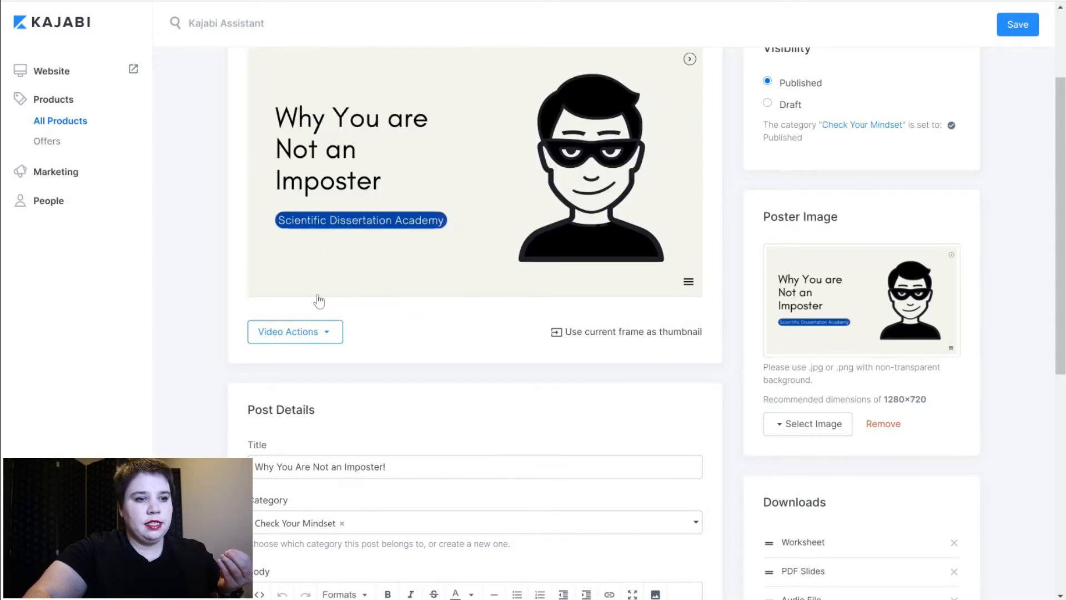
left_click(337, 286)
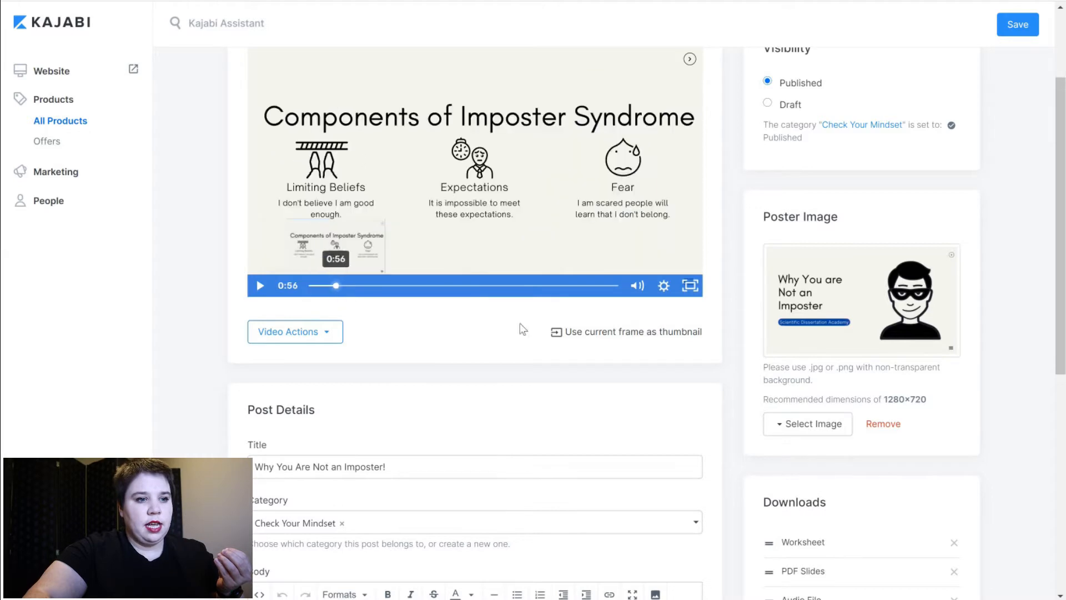
left_click(576, 333)
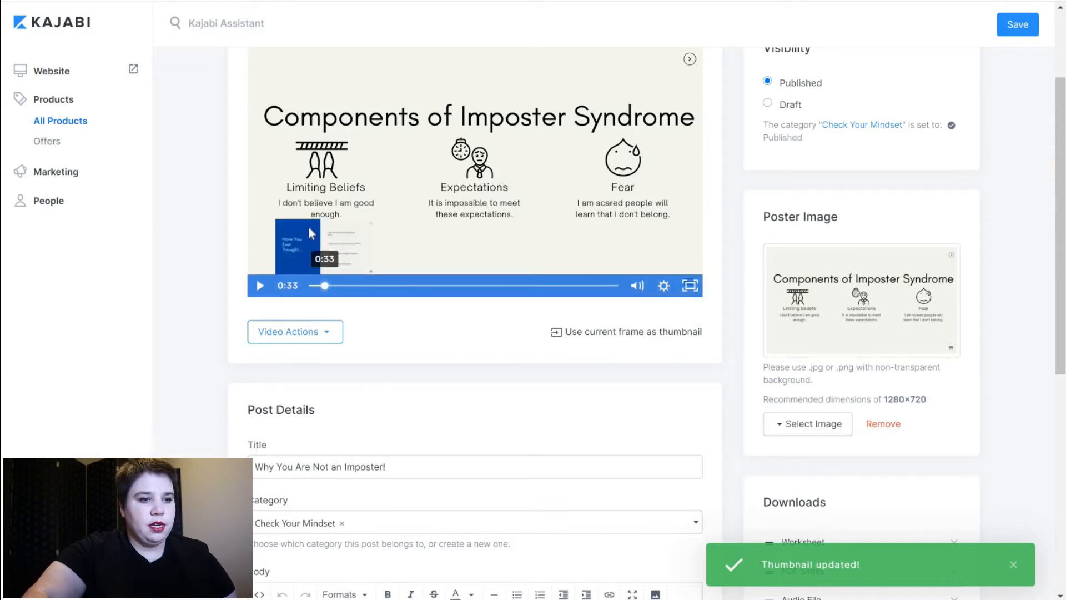
- Use the "Why You are Not an Imposter" title frame near the video's start as the thumbnail and save the post
left_click(313, 285)
left_click(605, 331)
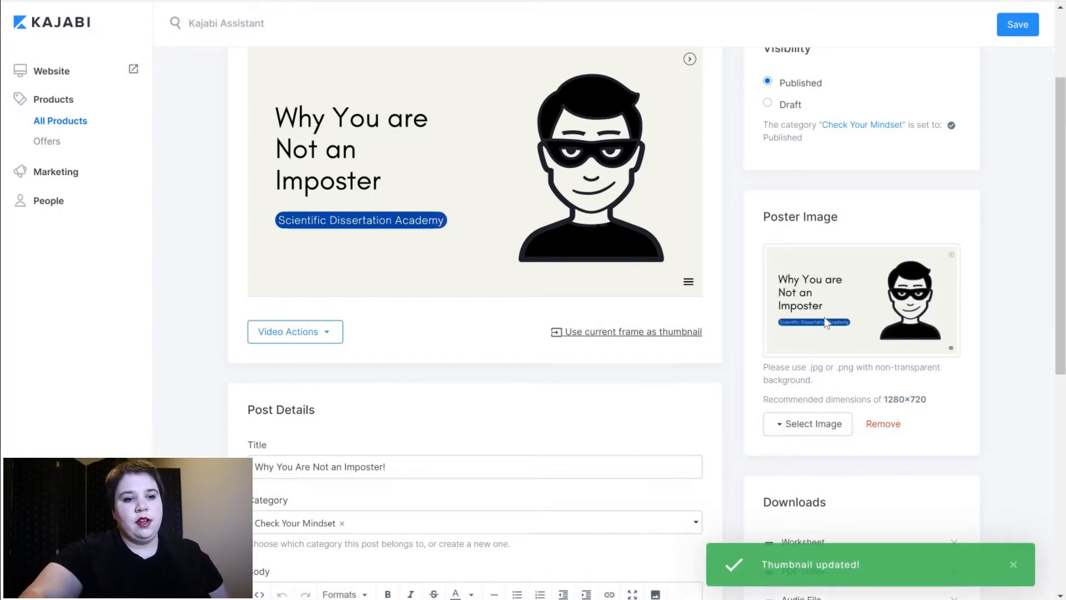
left_click(811, 424)
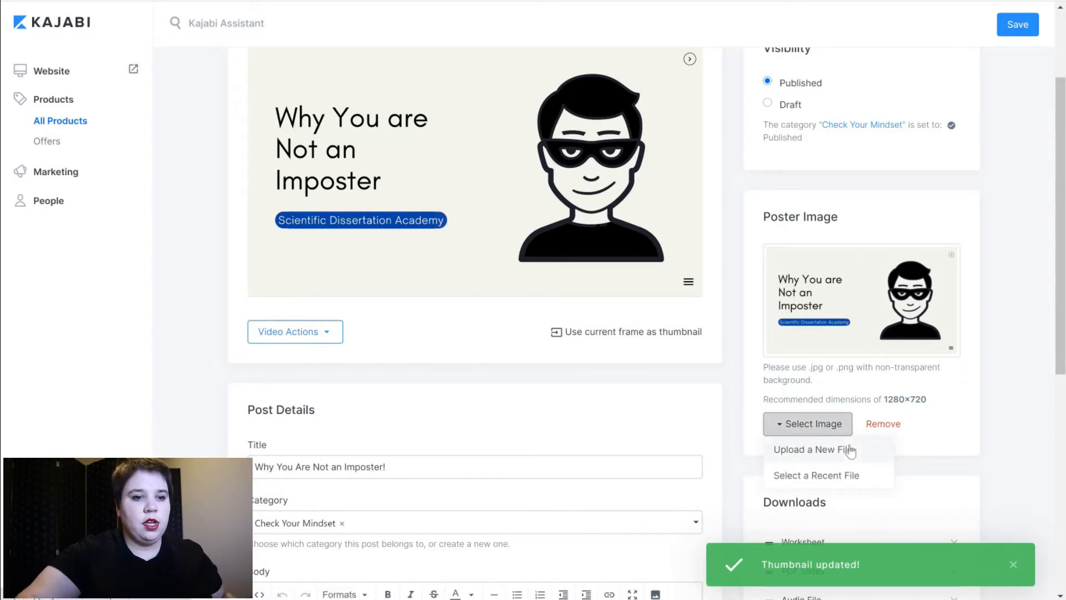
left_click(1013, 358)
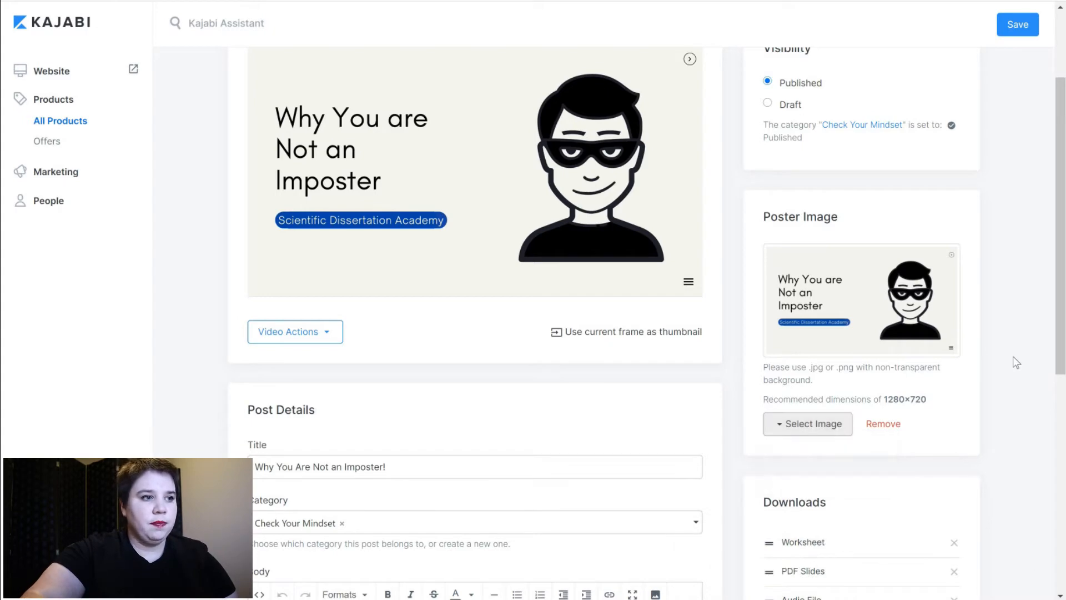
scroll(1013, 358, "down", 6)
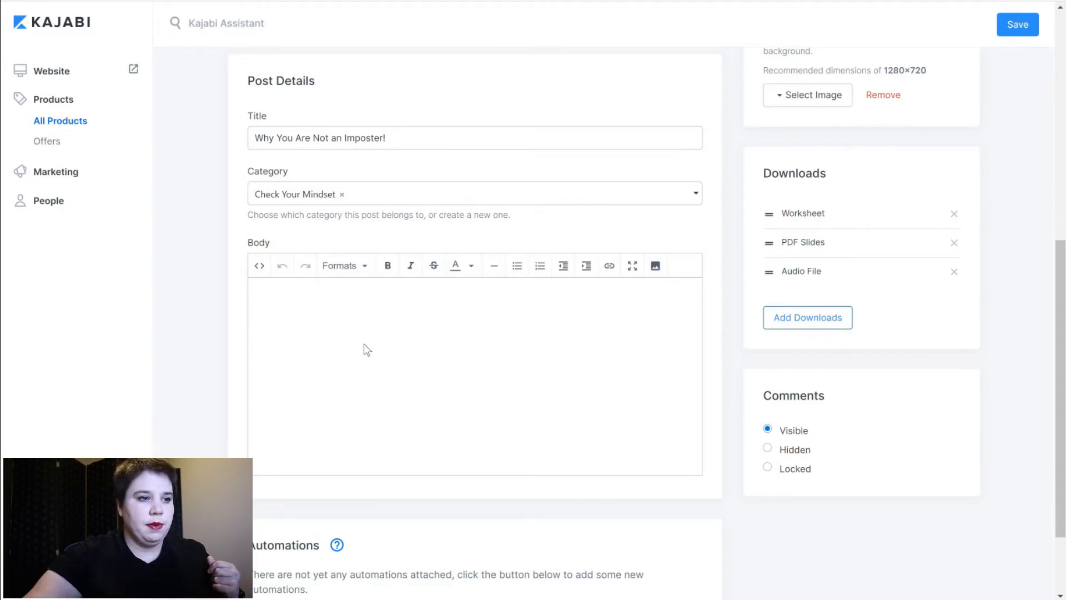
scroll(588, 410, "up", 8)
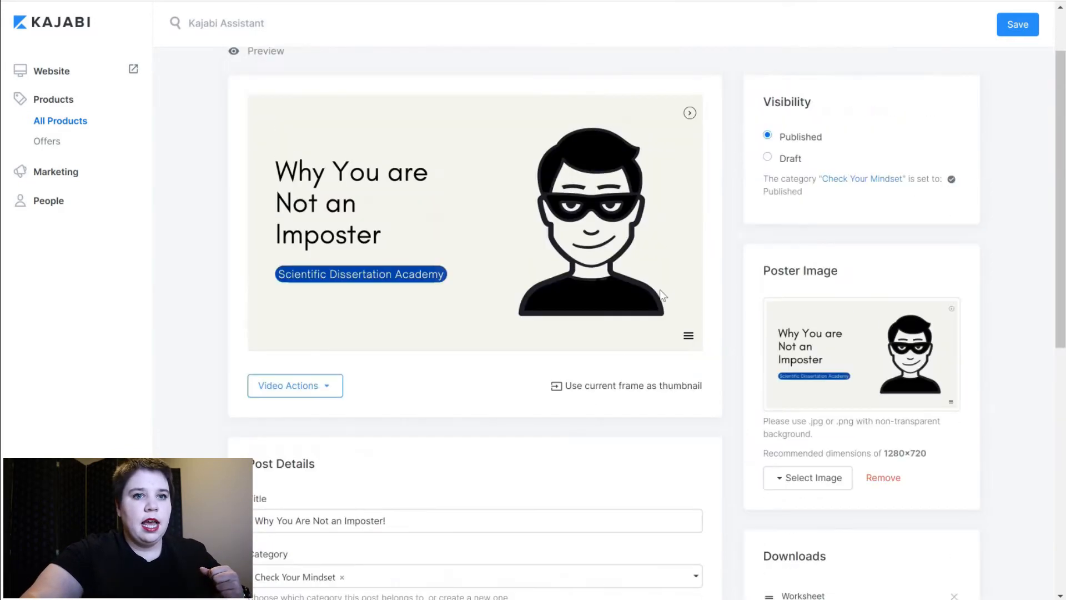
left_click(1014, 30)
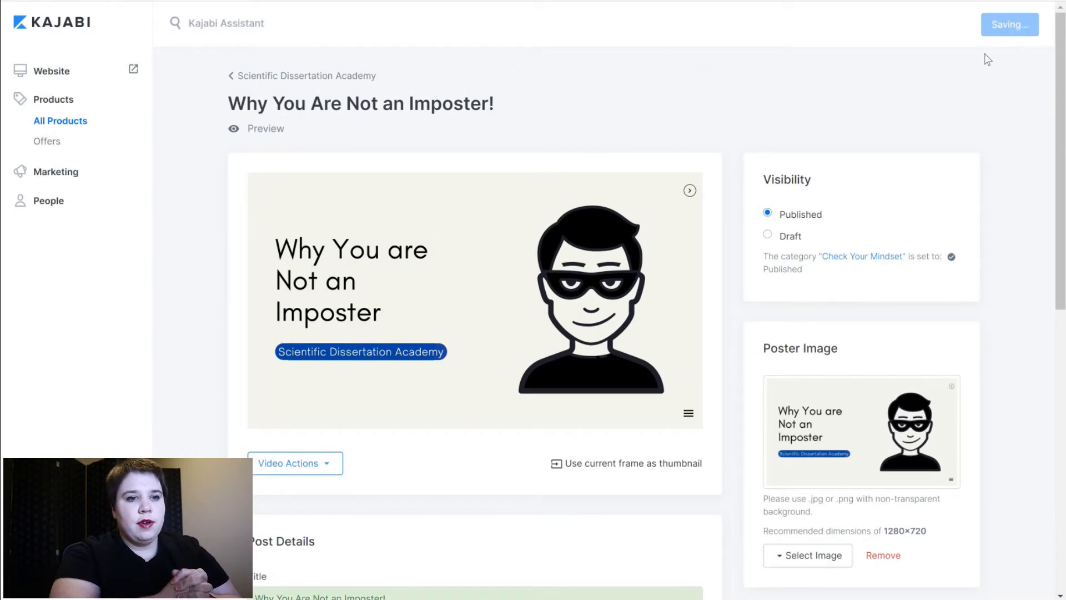
- Preview the "Why You Are Not an Imposter!" post in a separate browser tab and look through its member page
right_click(266, 131)
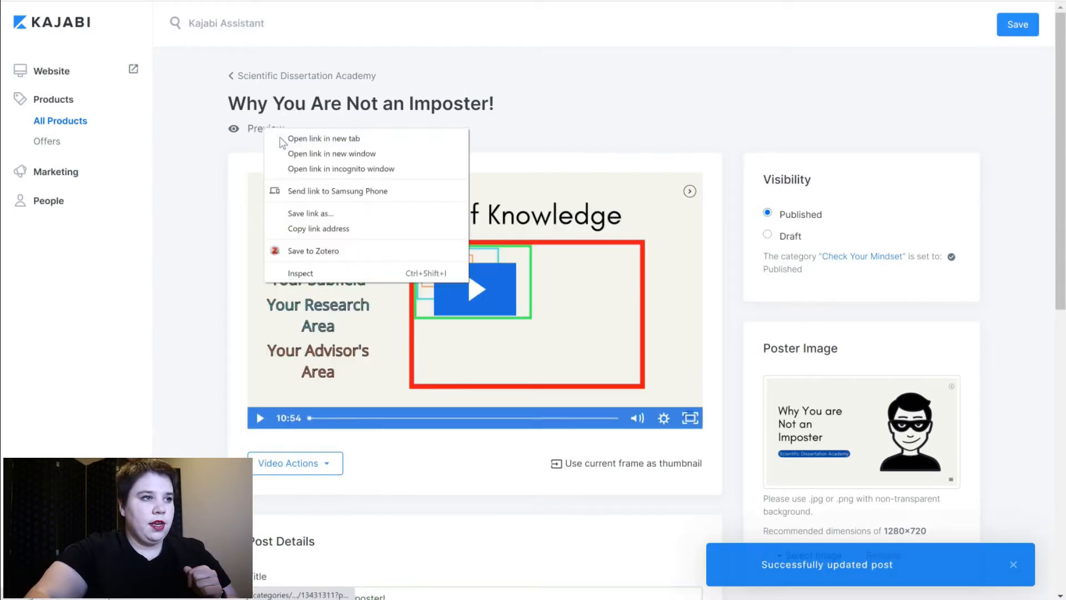
left_click(289, 135)
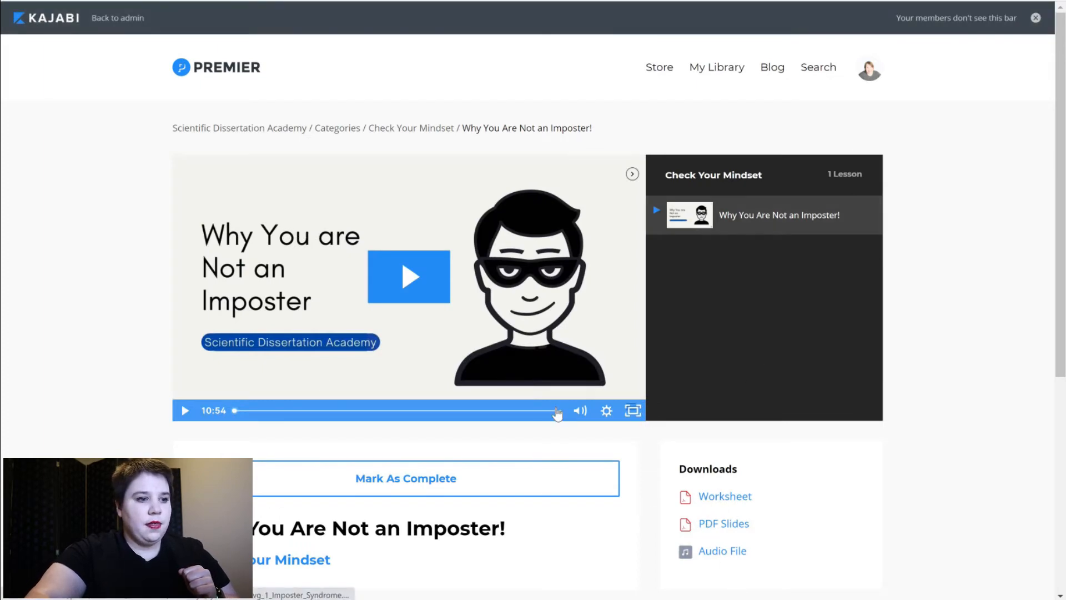
scroll(437, 300, "down", 3)
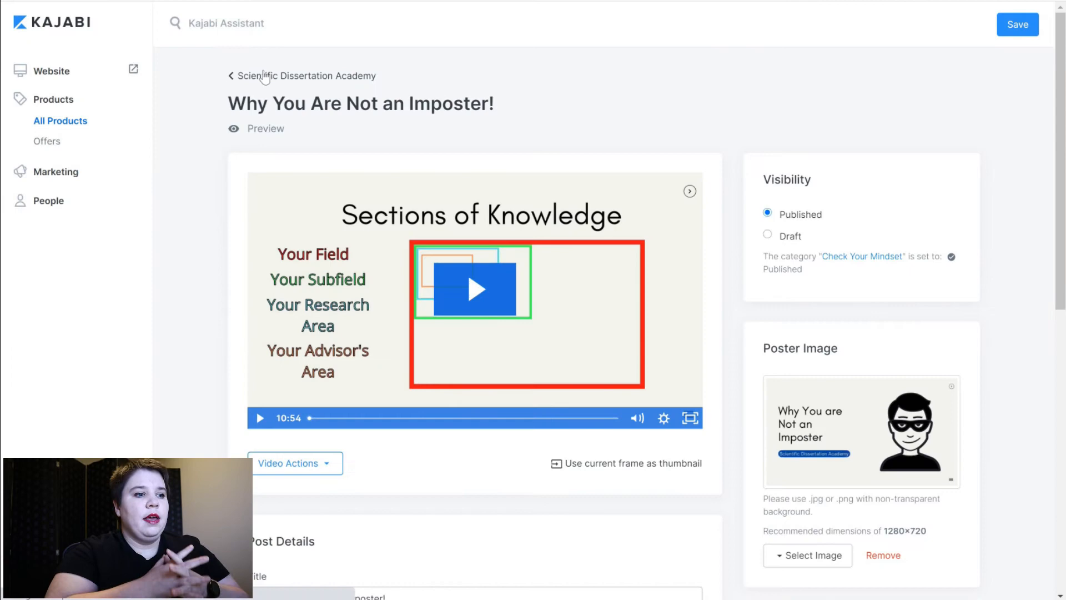
- Return to the course outline and bulk-upload the Imposter Syndrome, Avoid Procrastination and Defining Success videos from the 1_Mindset folder
left_click(264, 76)
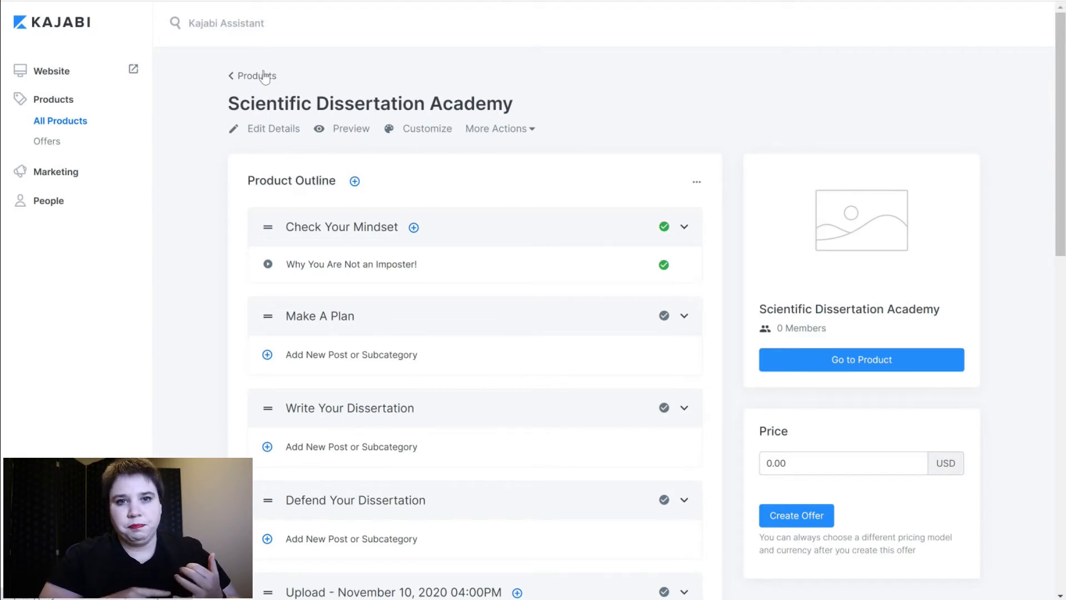
left_click(355, 181)
left_click(410, 227)
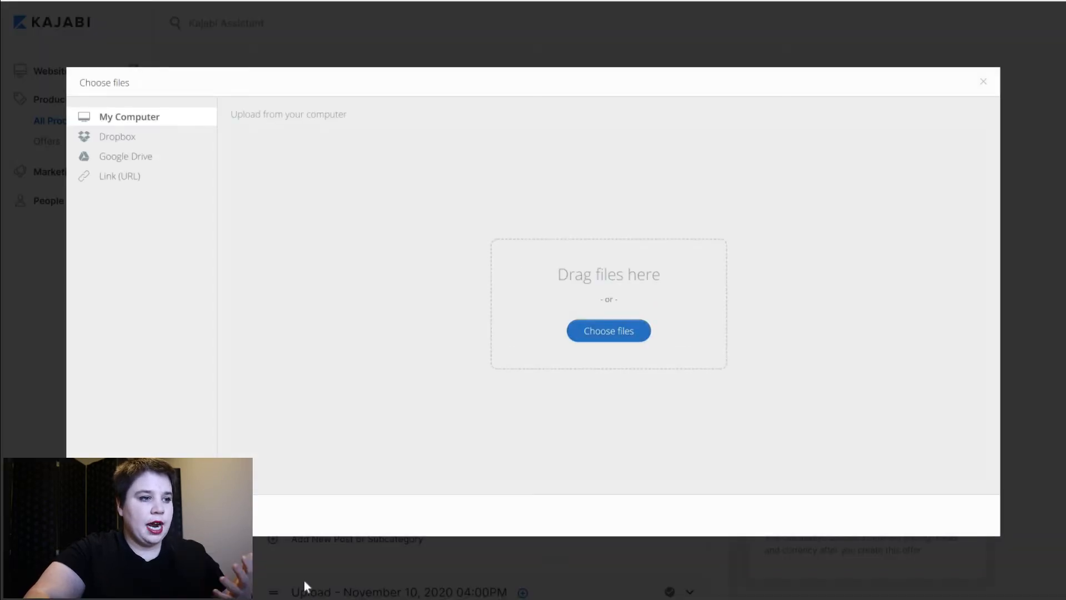
left_click(305, 598)
left_click(178, 115)
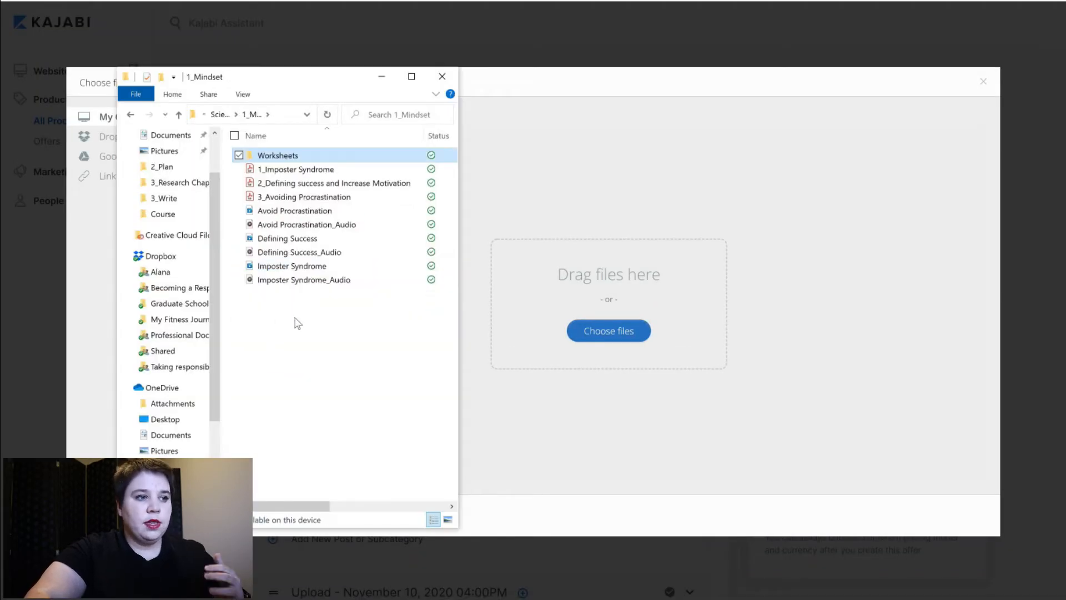
left_click(299, 210)
left_click(305, 239, "ctrl")
left_click(297, 267, "ctrl")
left_click_drag(298, 266, 635, 365)
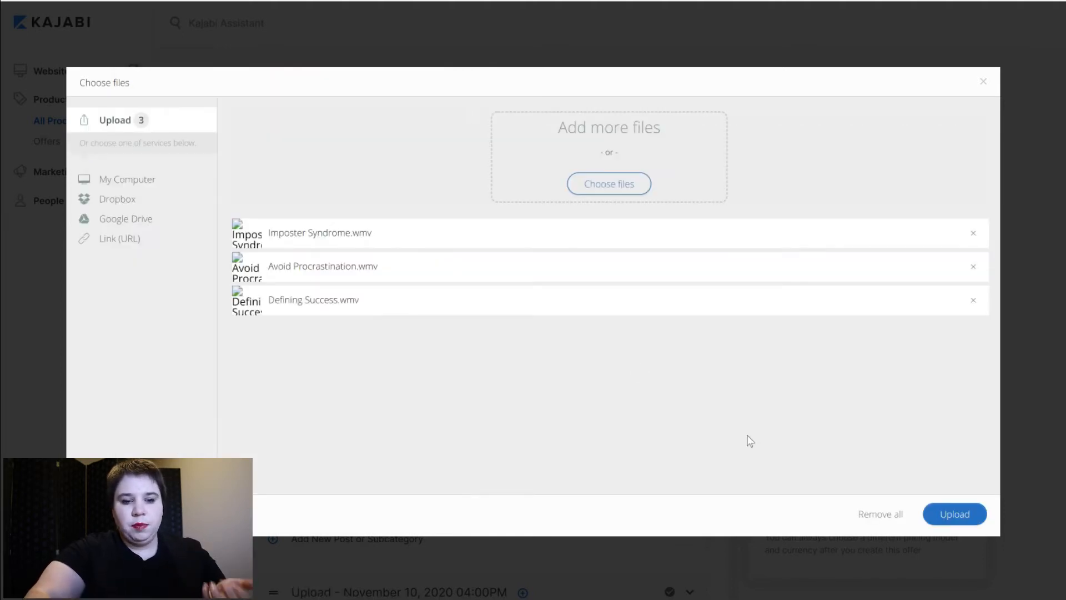
left_click(969, 523)
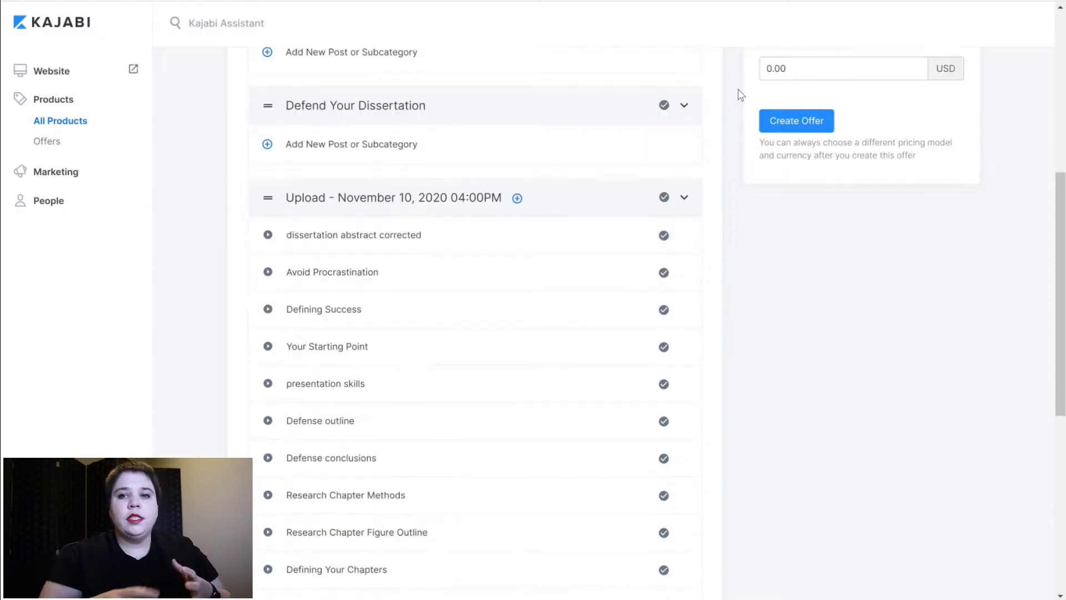
- Open the uploaded "dissertation abstract corrected" post from the course outline and set its visibility to Published
scroll(741, 95, "down", 1)
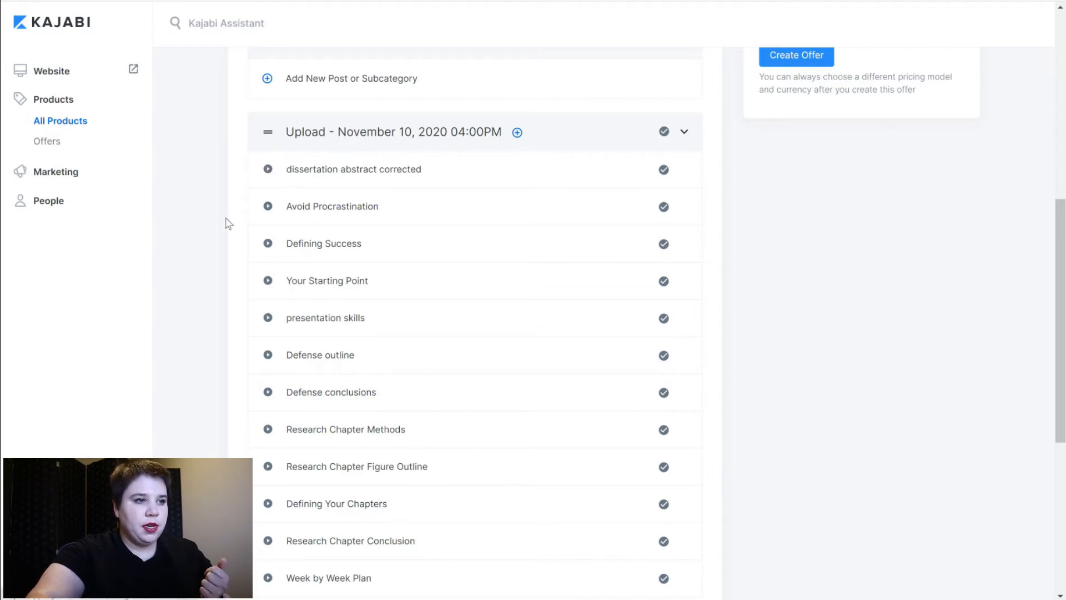
scroll(479, 237, "down", 7)
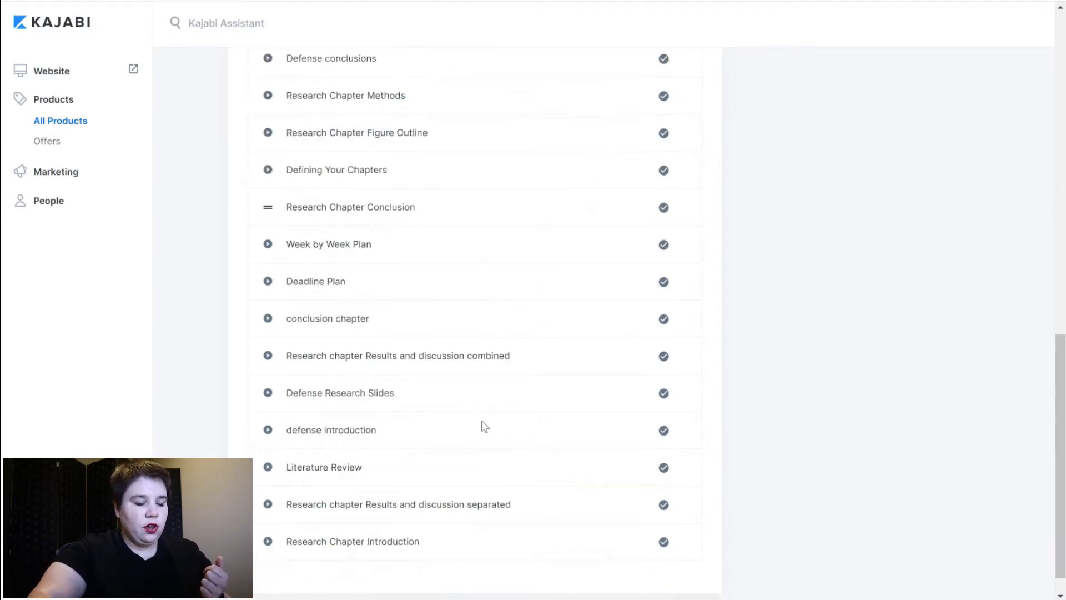
scroll(491, 124, "up", 6)
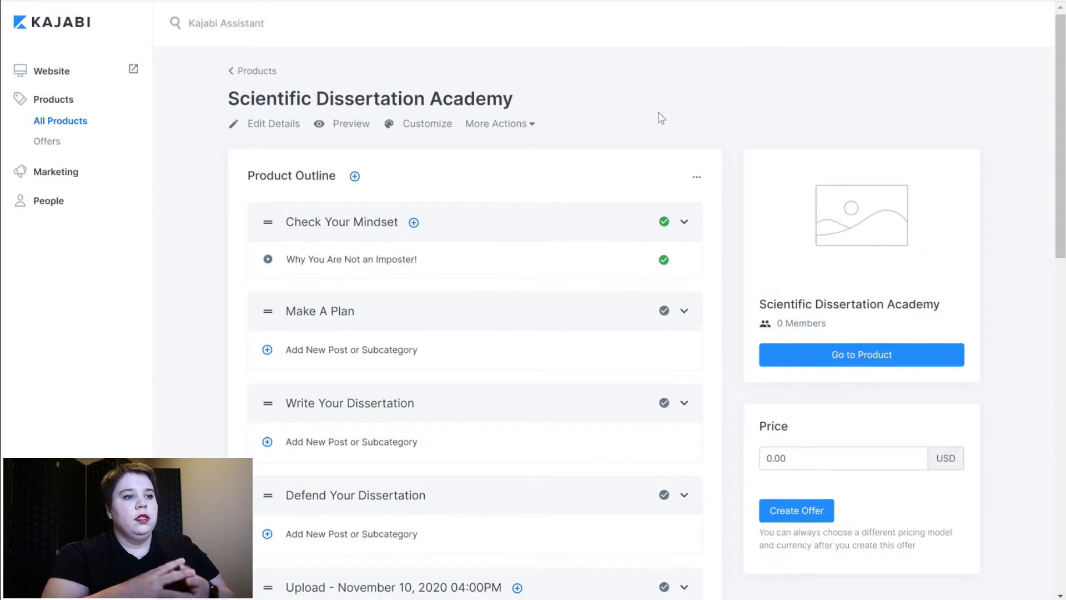
scroll(661, 117, "down", 8)
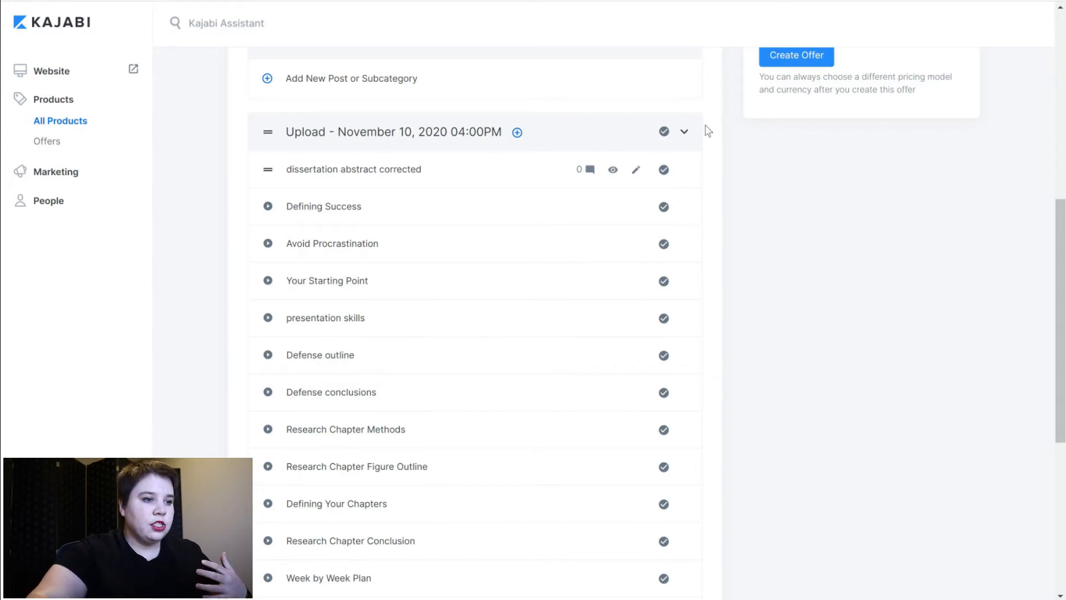
scroll(505, 326, "down", 7)
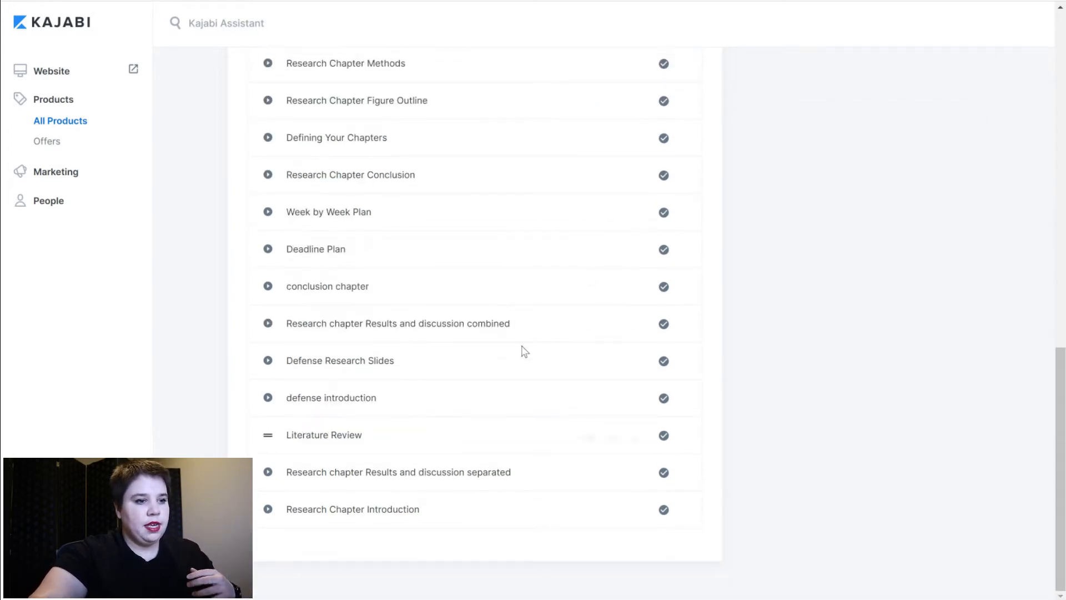
scroll(434, 323, "up", 10)
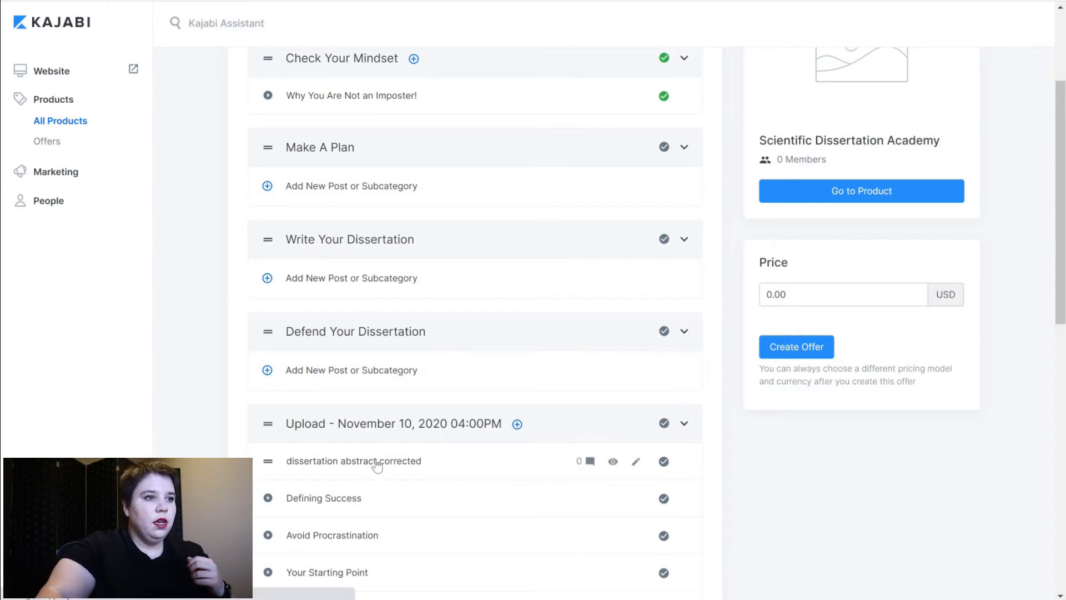
left_click(389, 485)
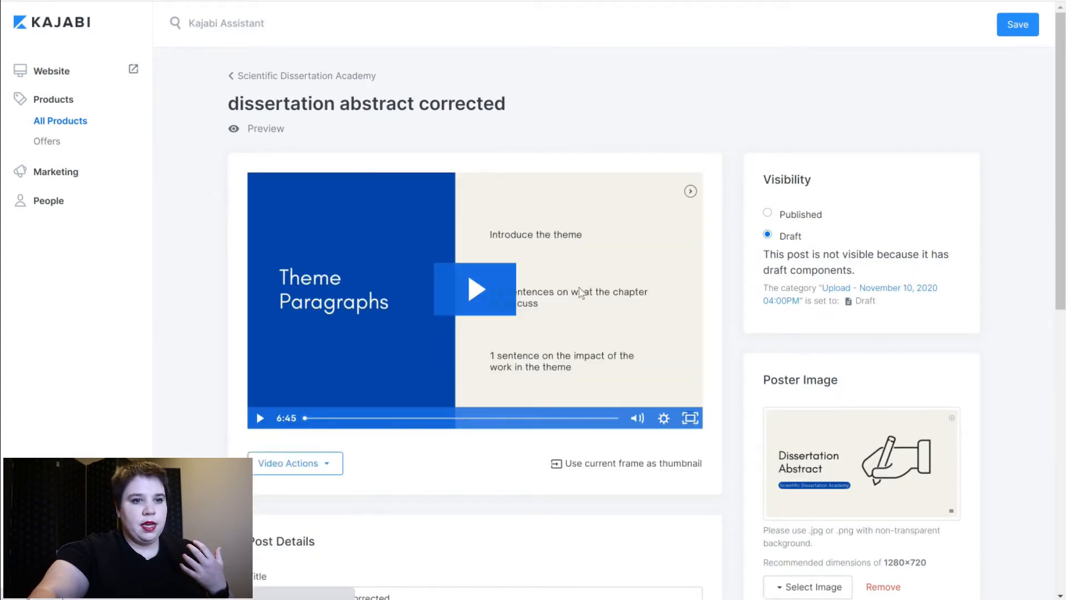
scroll(783, 184, "down", 1)
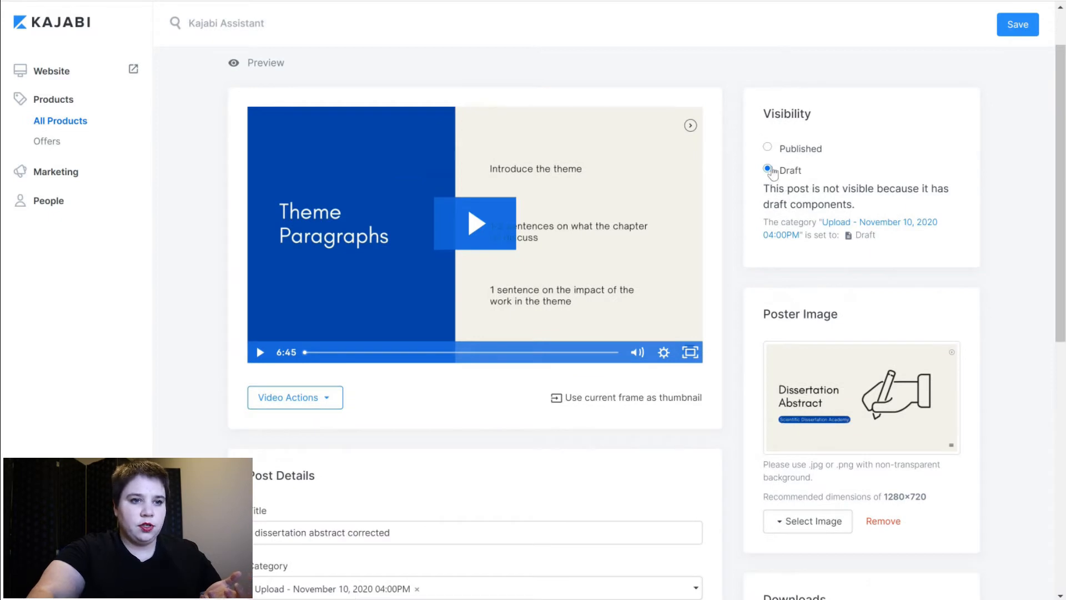
left_click(827, 151)
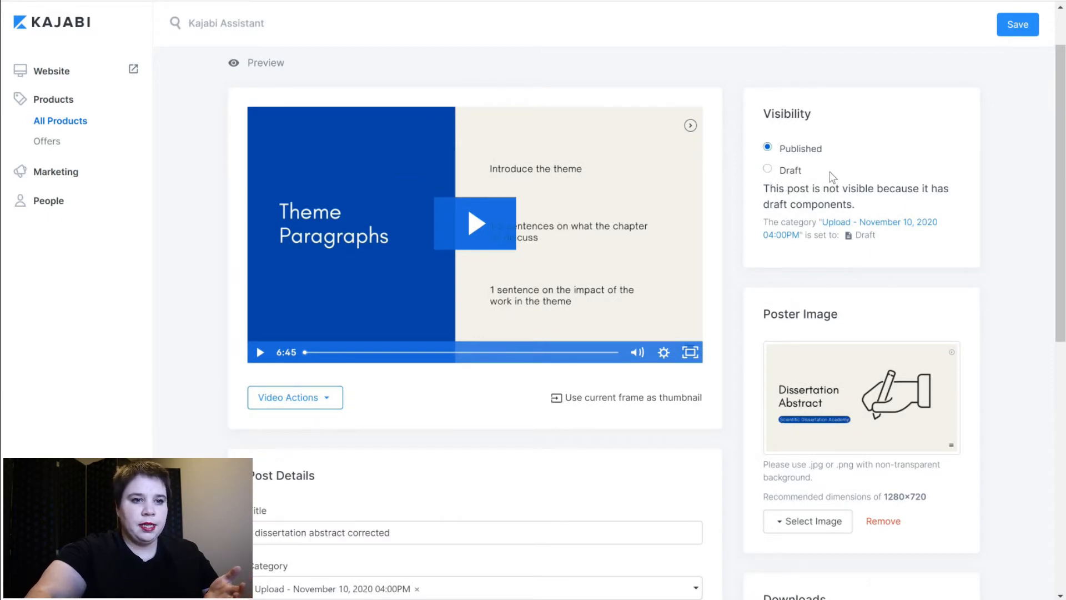
- Retitle the post "Dissertation Abstract" and assign it to the "Write Your Dissertation" category
scroll(833, 300, "down", 2)
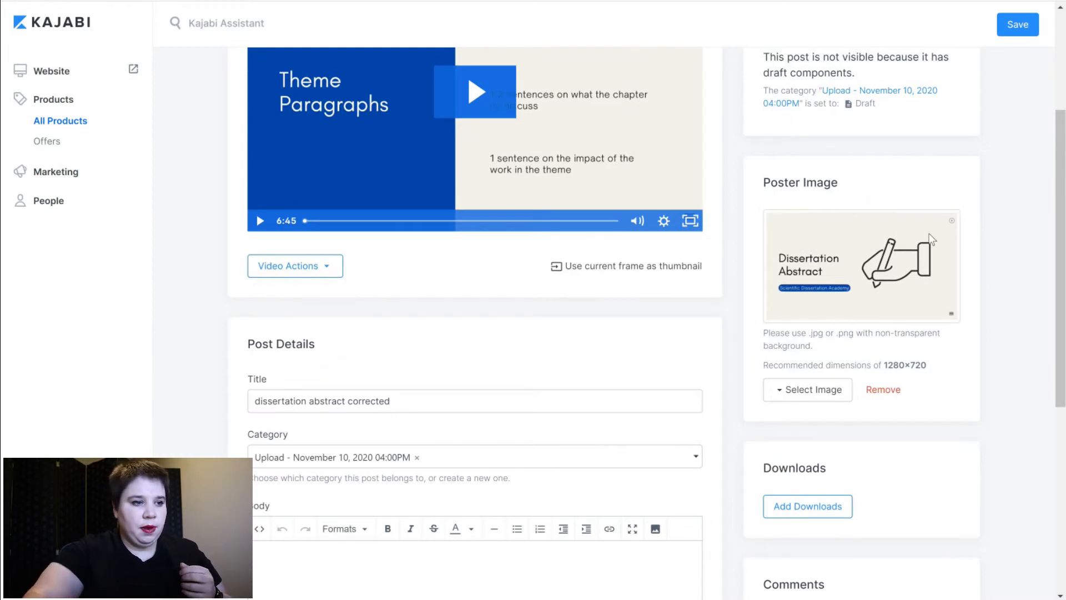
scroll(410, 339, "down", 1)
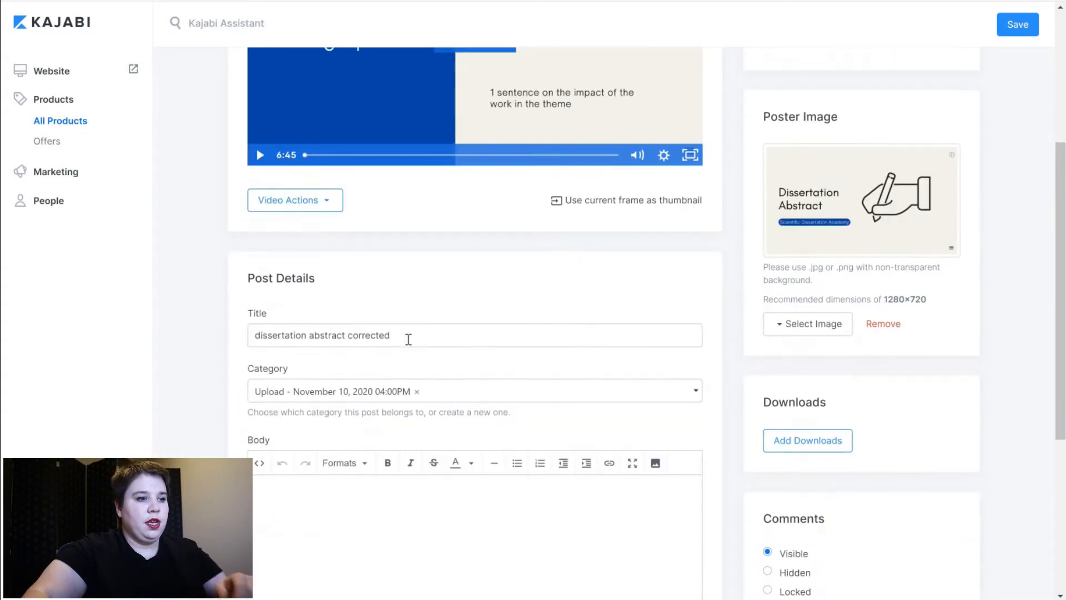
key("Tab")
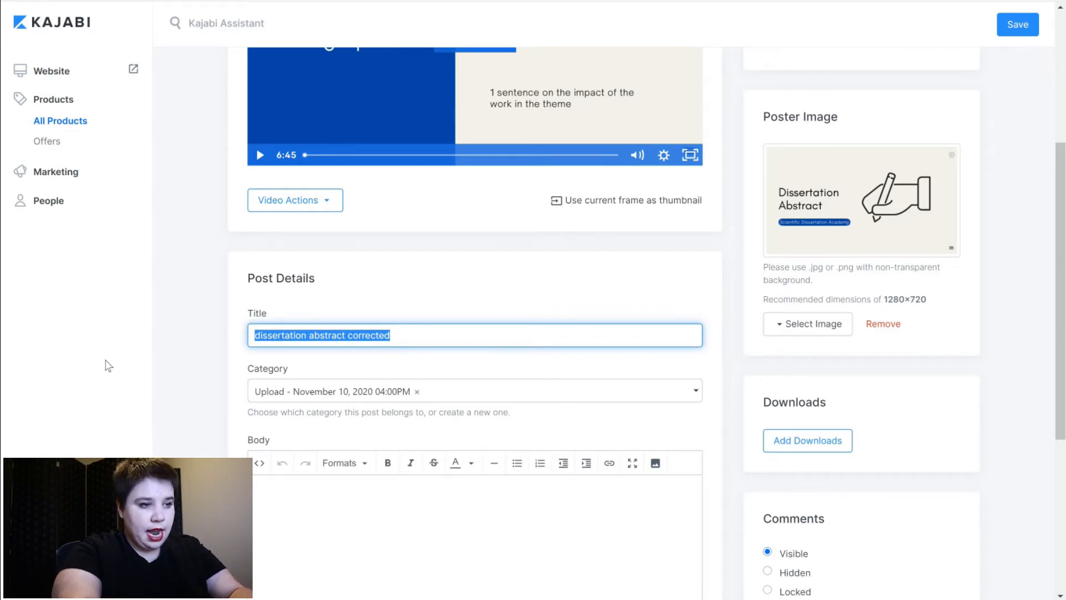
type("Dissertation Abstract")
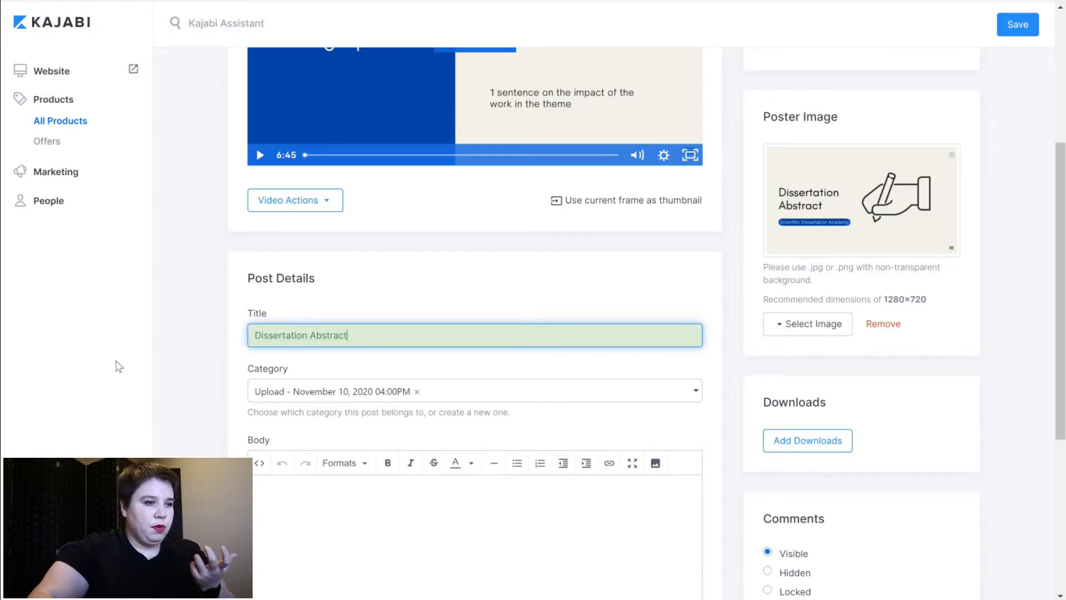
left_click(167, 372)
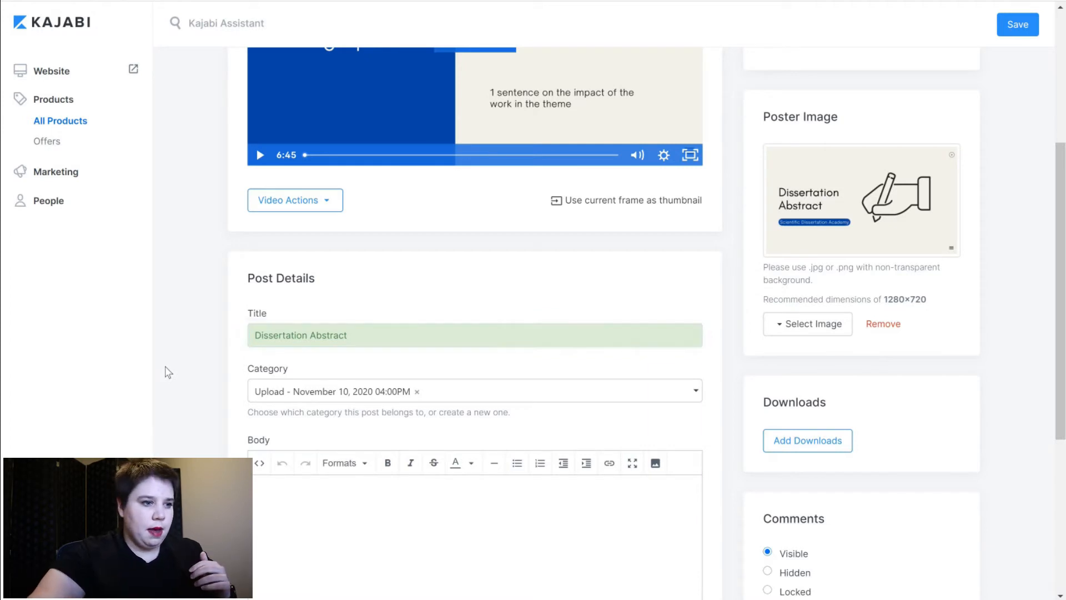
left_click(496, 390)
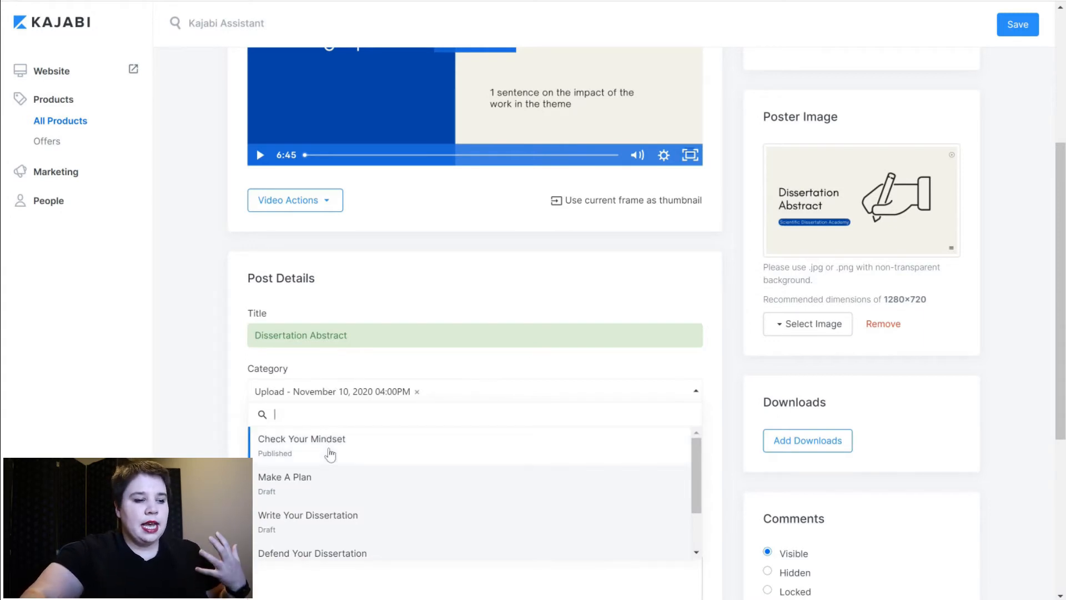
left_click(321, 519)
- Add Dissertation_Abstract.pdf, Dissertation_Abstract_audio.mp3 and 1_Dissertation_Abstract.pdf as the post's downloads and save the post
scroll(805, 341, "down", 1)
scroll(769, 381, "down", 1)
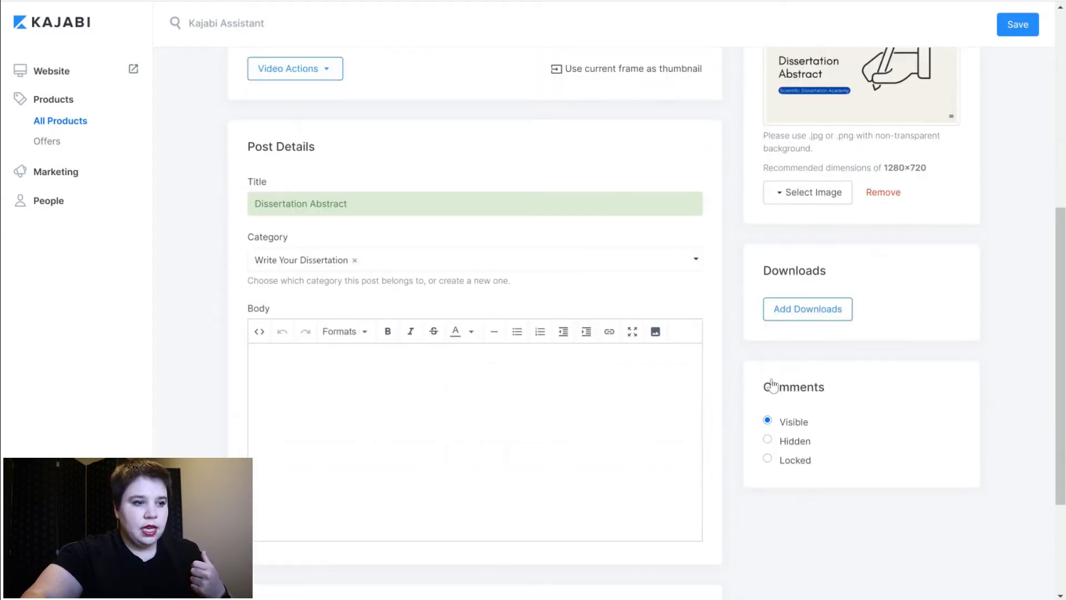
scroll(771, 377, "down", 3)
scroll(794, 344, "up", 3)
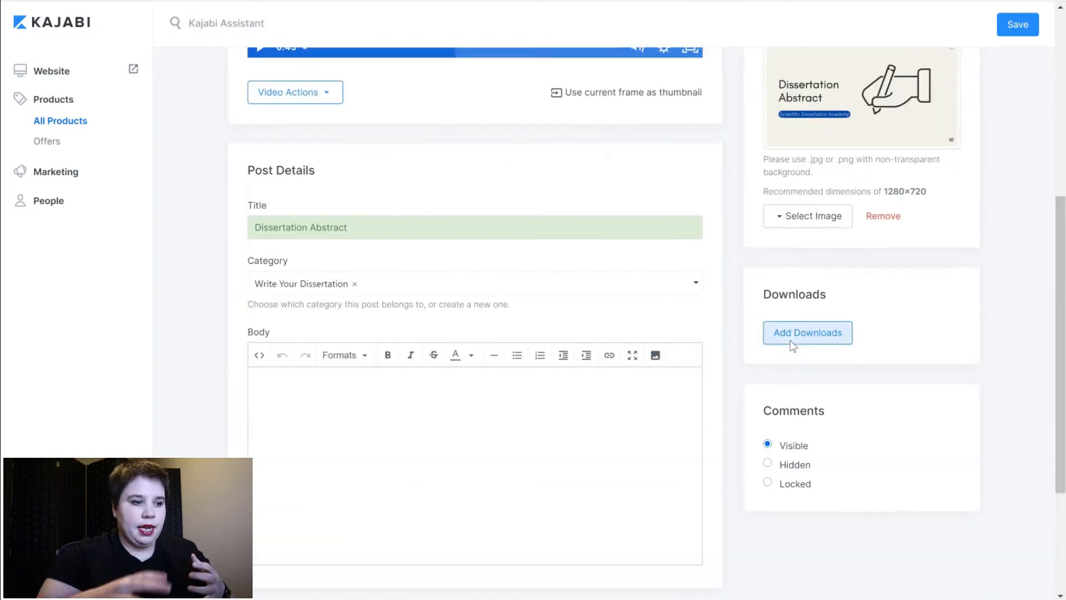
left_click(794, 333)
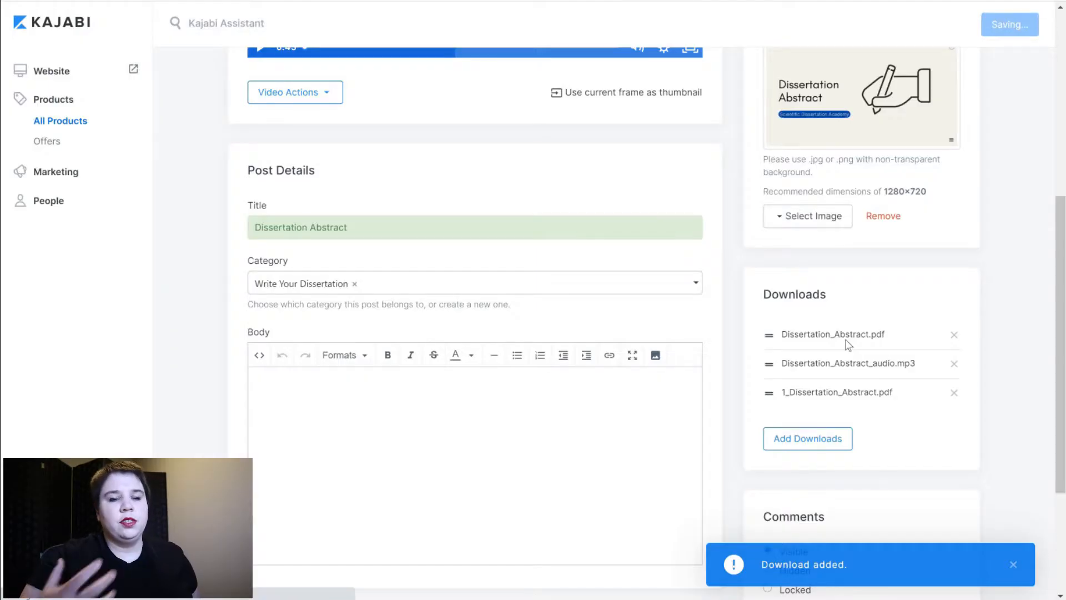
scroll(841, 309, "down", 1)
scroll(838, 344, "down", 4)
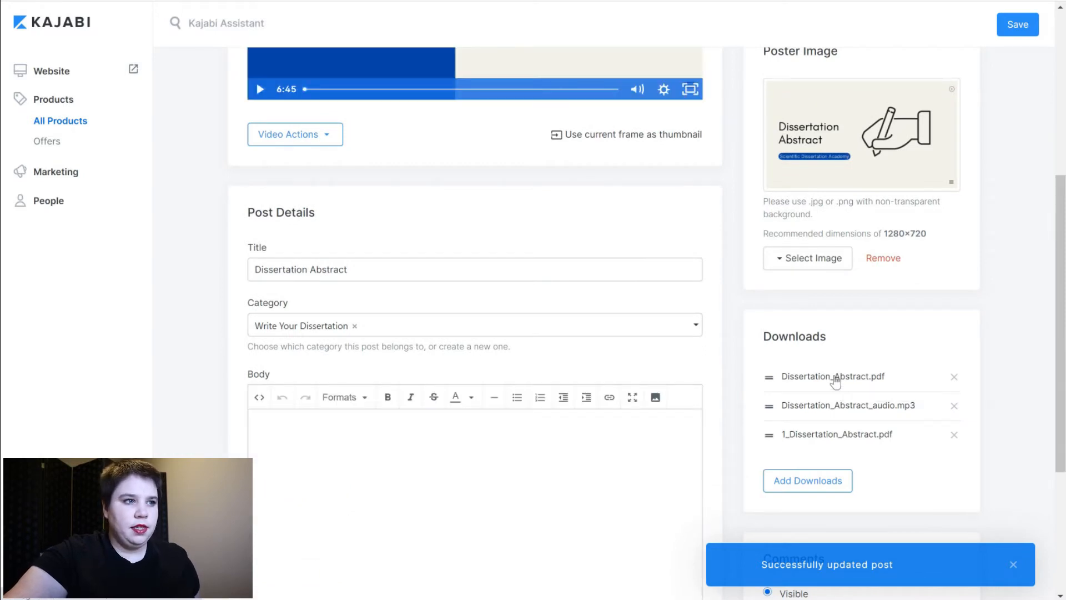
- Return to the course outline and review how the posts are distributed among the categories and the bulk-upload group
scroll(257, 79, "up", 6)
left_click(257, 78)
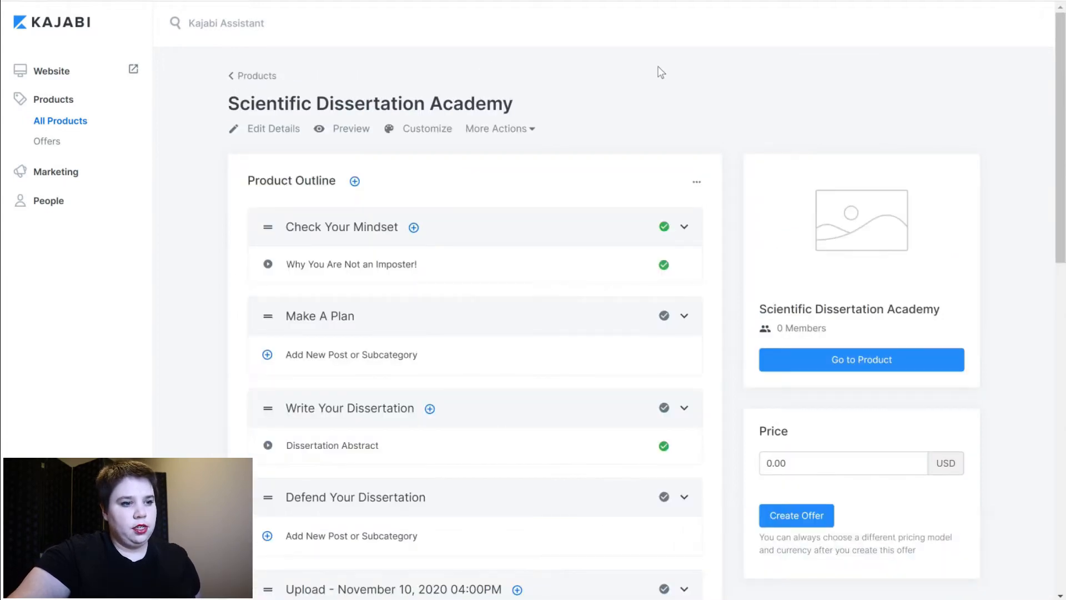
scroll(202, 331, "down", 4)
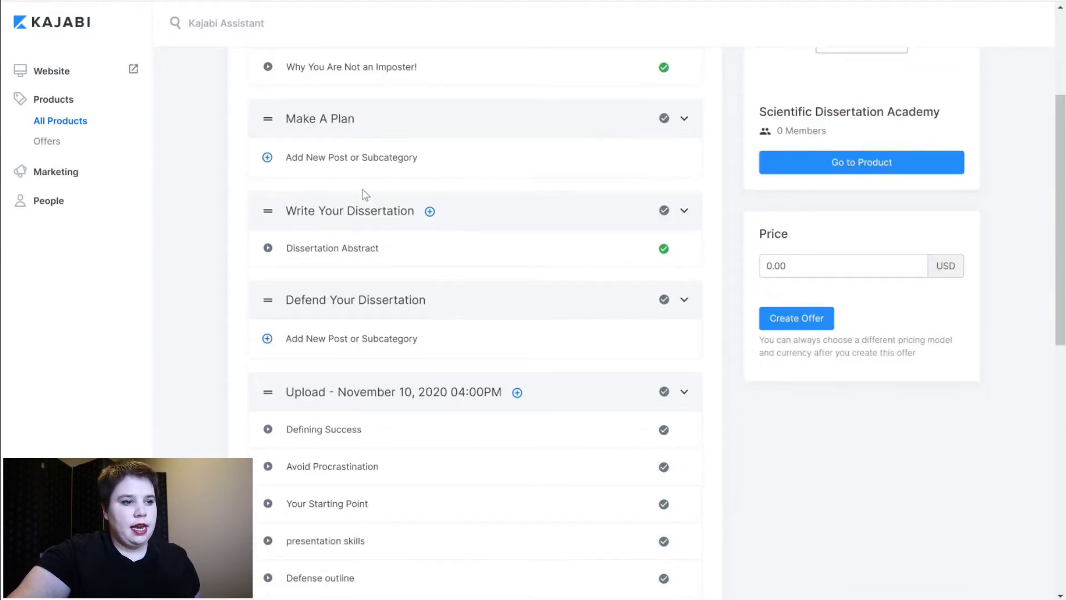
scroll(365, 194, "up", 4)
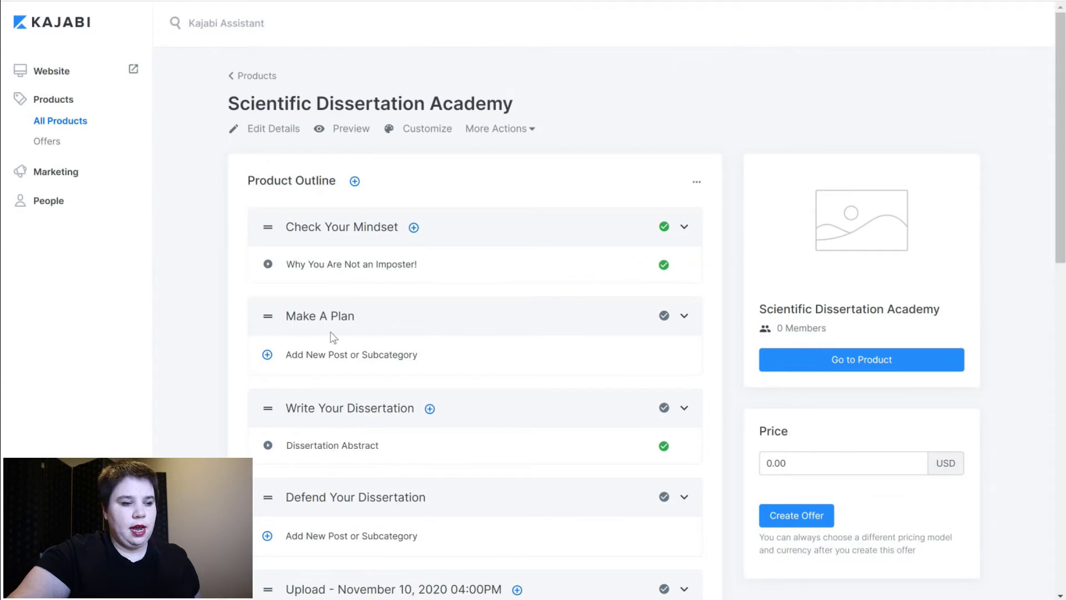
scroll(333, 337, "down", 1)
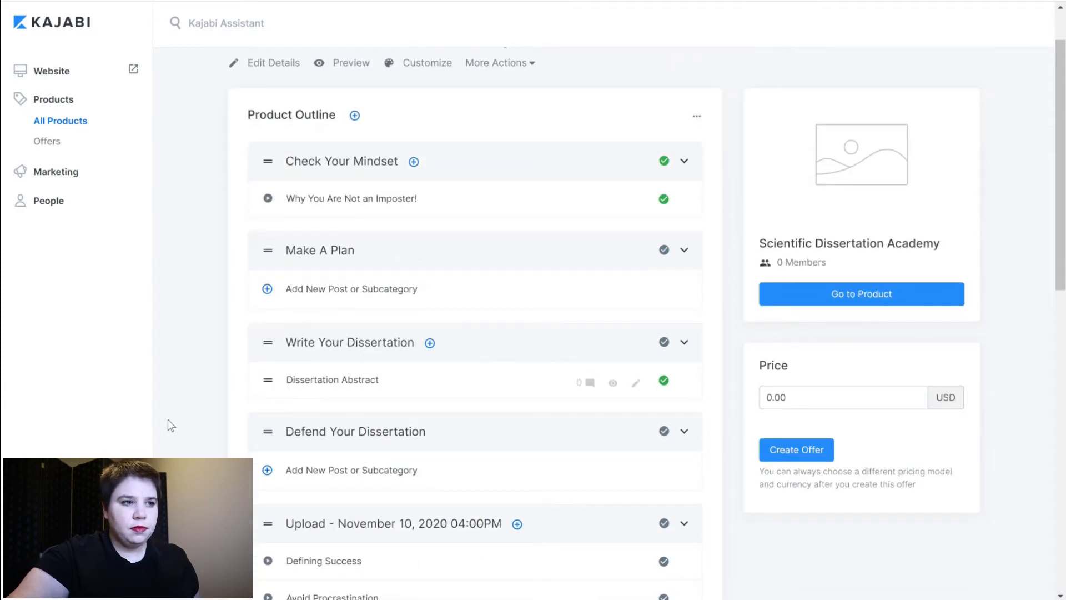
scroll(226, 365, "down", 4)
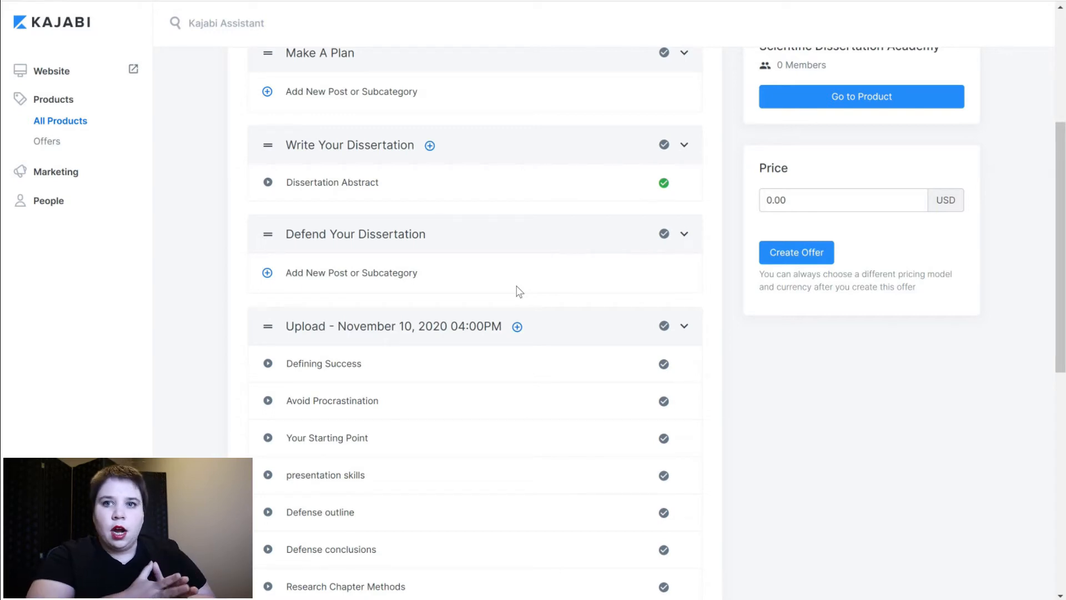
scroll(528, 284, "up", 5)
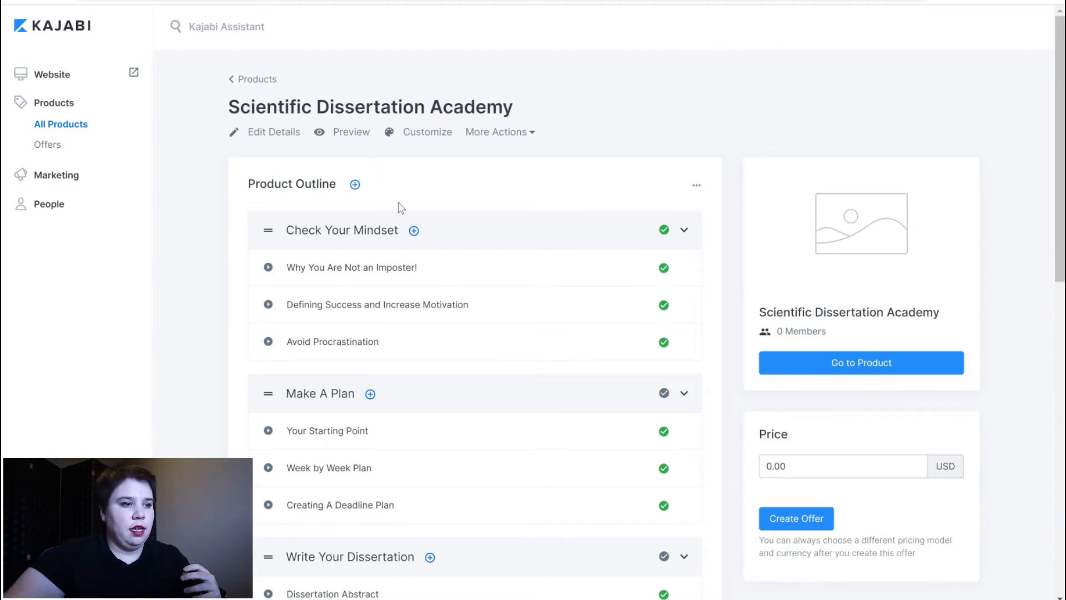
- Add a subcategory titled "Research Chapters" under the "Write Your Dissertation" category
scroll(407, 214, "down", 6)
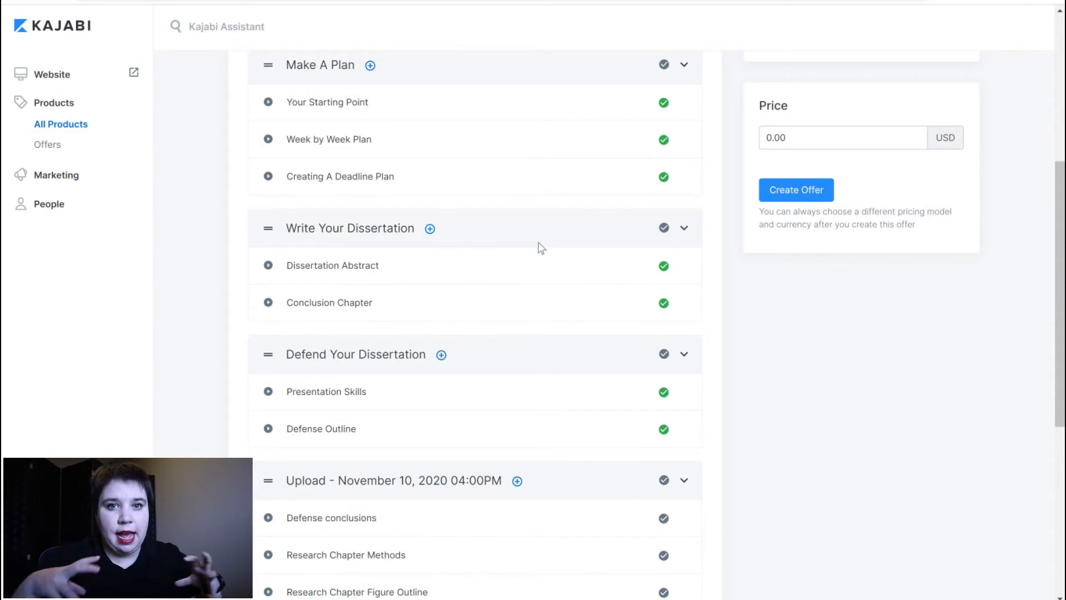
left_click(430, 230)
left_click(455, 282)
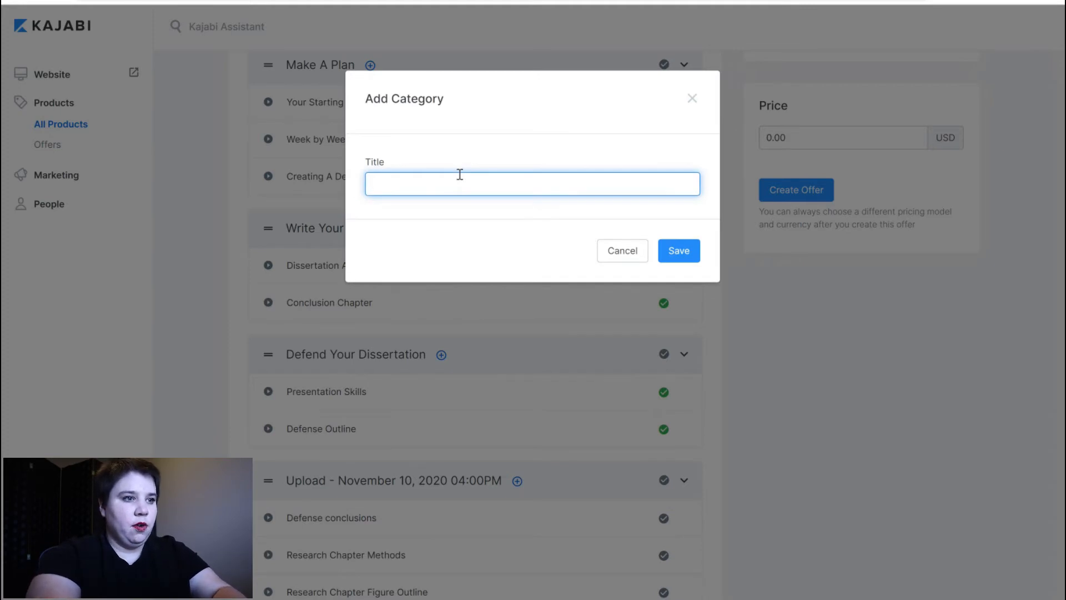
type("Research Chap")
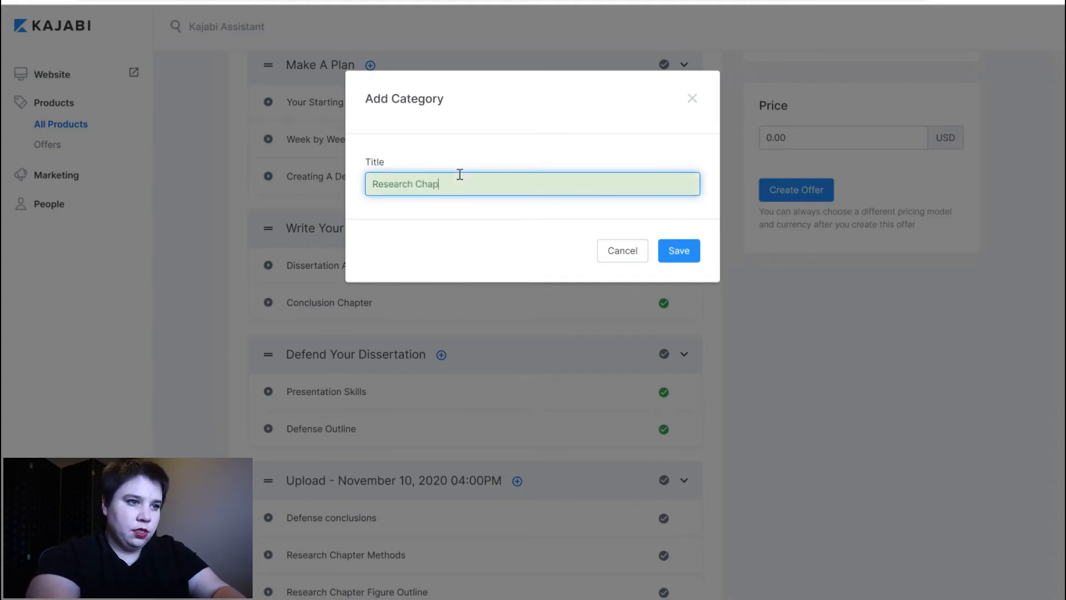
type("ters")
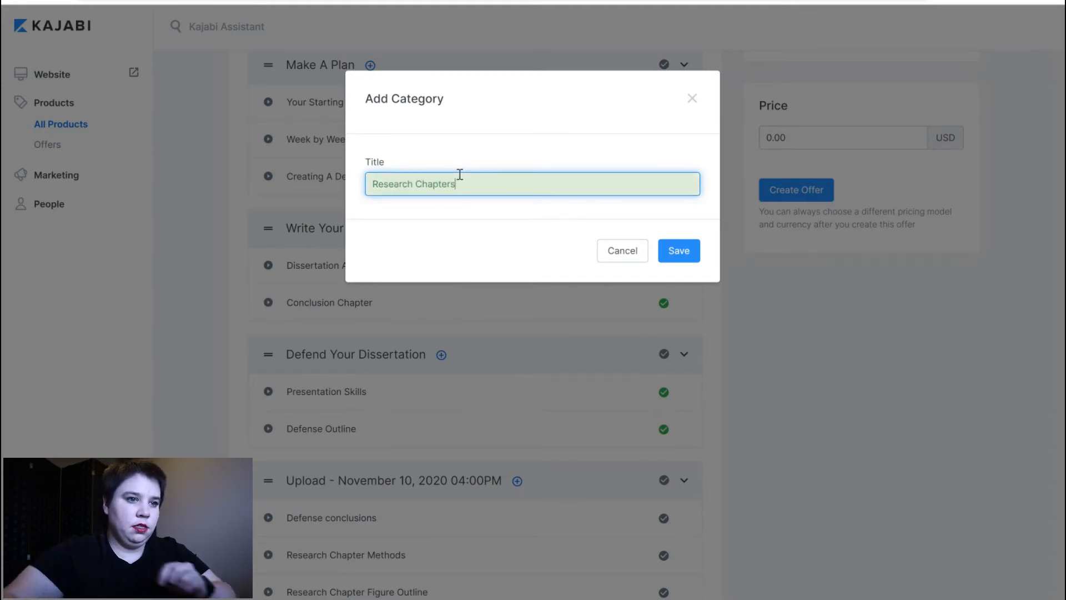
left_click(687, 251)
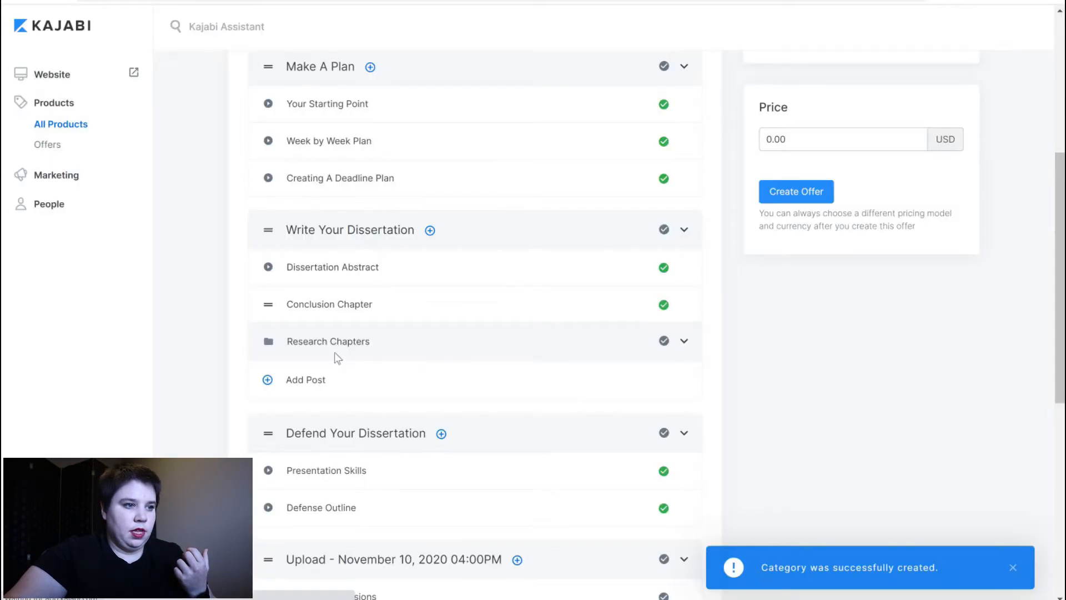
- Add a subcategory titled "Creating Your Slides" under the "Defend Your Dissertation" category
scroll(509, 309, "down", 3)
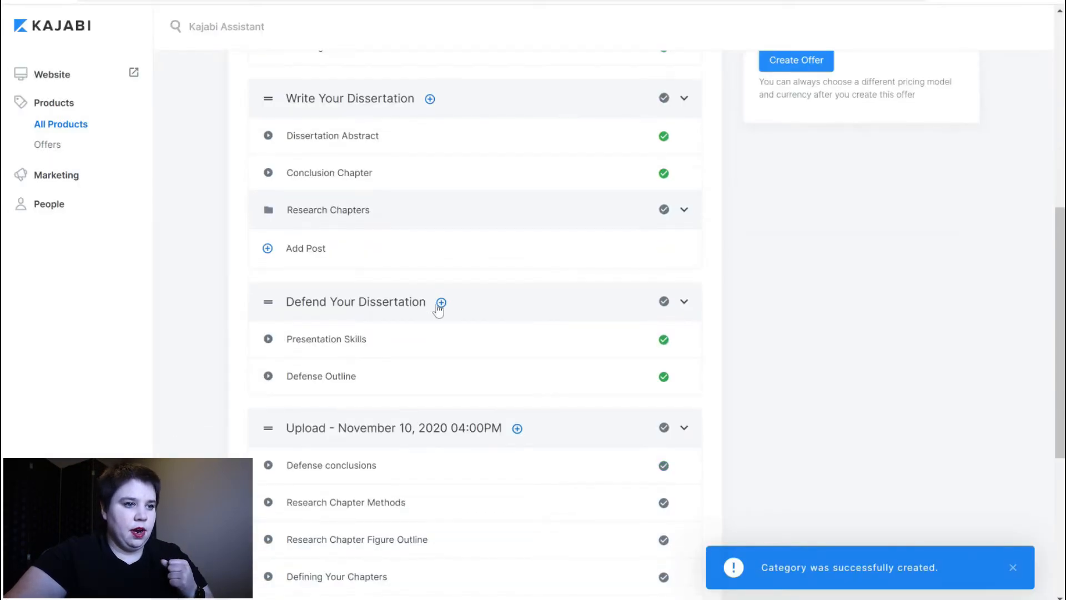
left_click(441, 303)
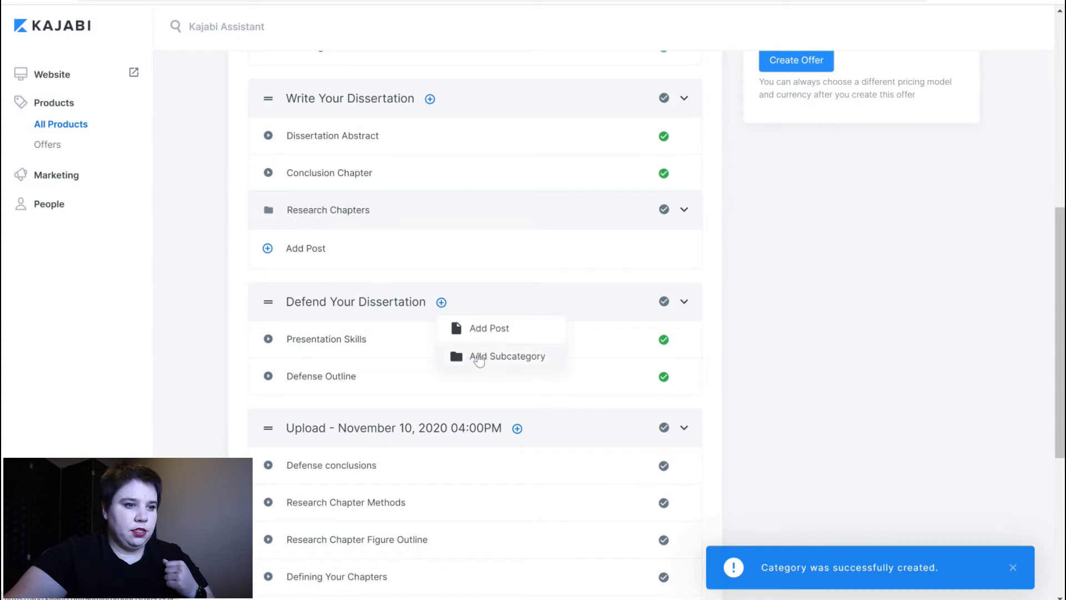
left_click(479, 360)
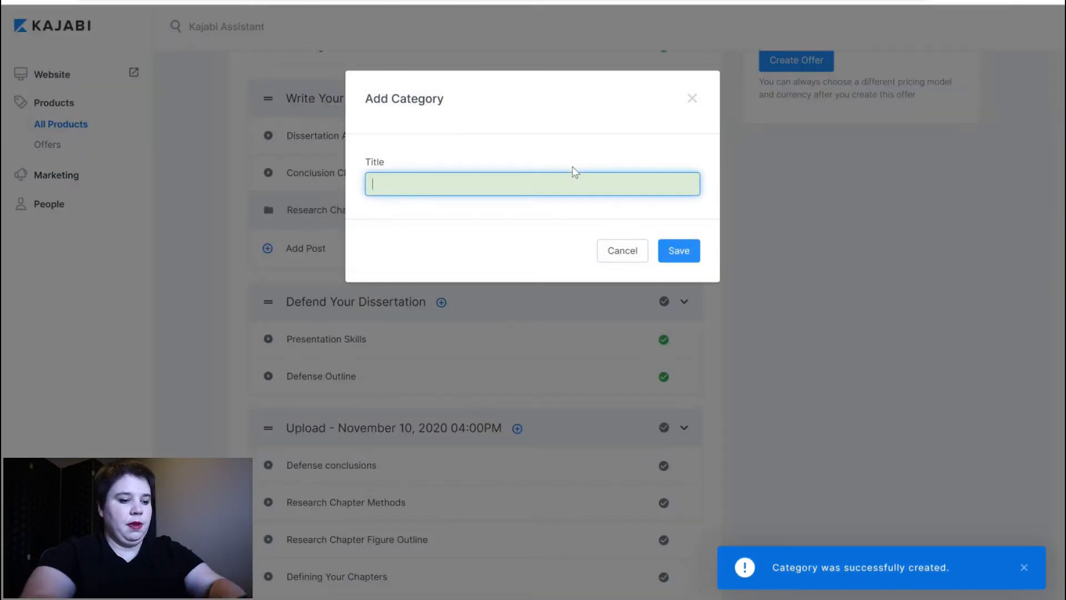
type("Creating Your Slides")
key("Return")
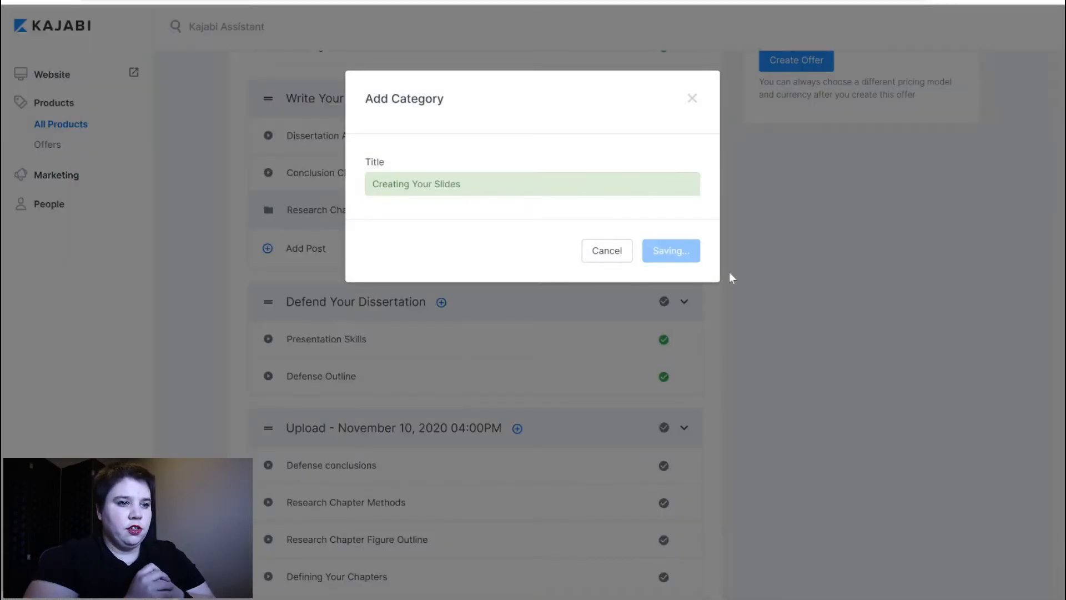
- Delete the emptied bulk-upload category "Upload - November 10, 2020 04:00PM" from the course outline
scroll(729, 273, "down", 1)
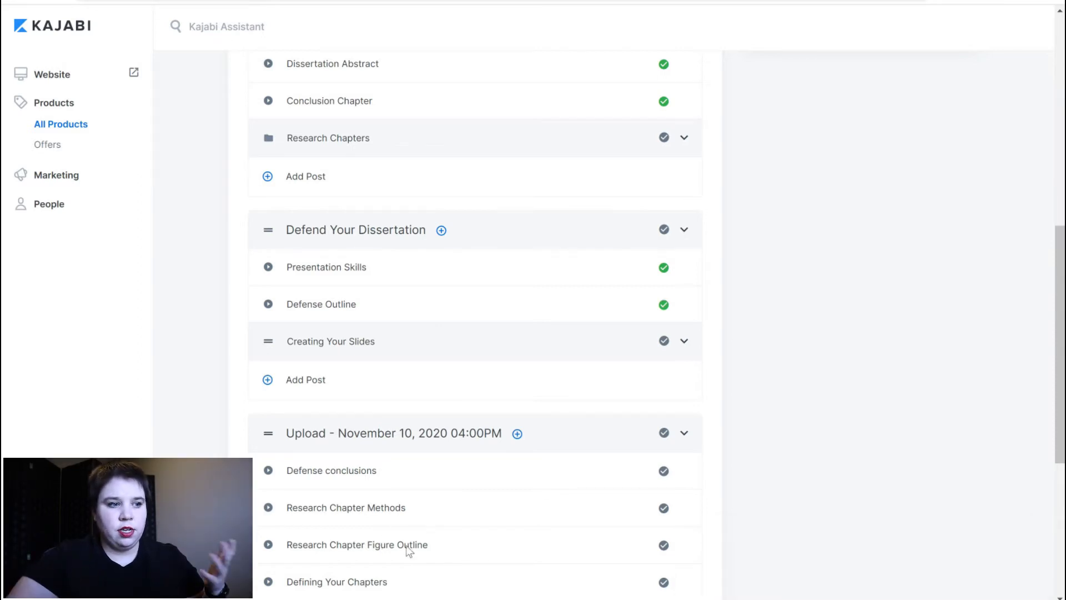
scroll(428, 511, "down", 4)
scroll(429, 509, "up", 3)
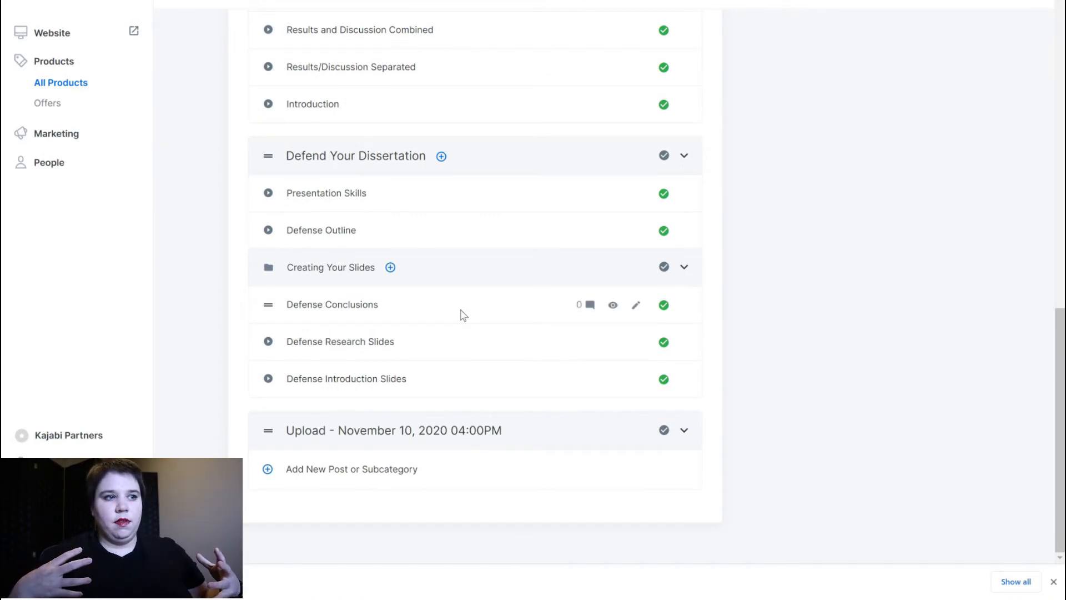
scroll(784, 275, "up", 8)
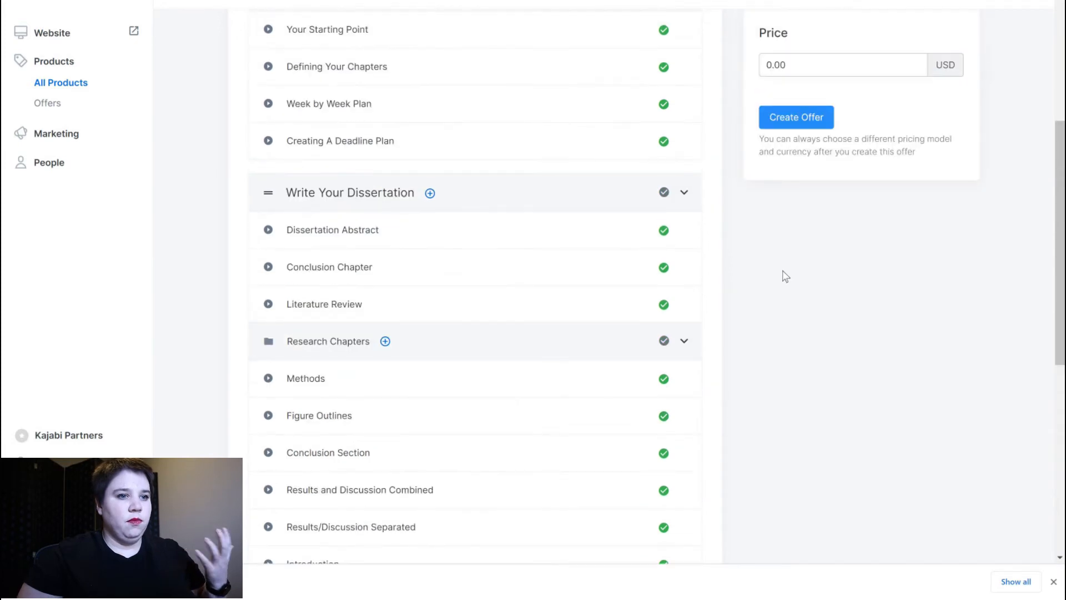
scroll(785, 276, "down", 8)
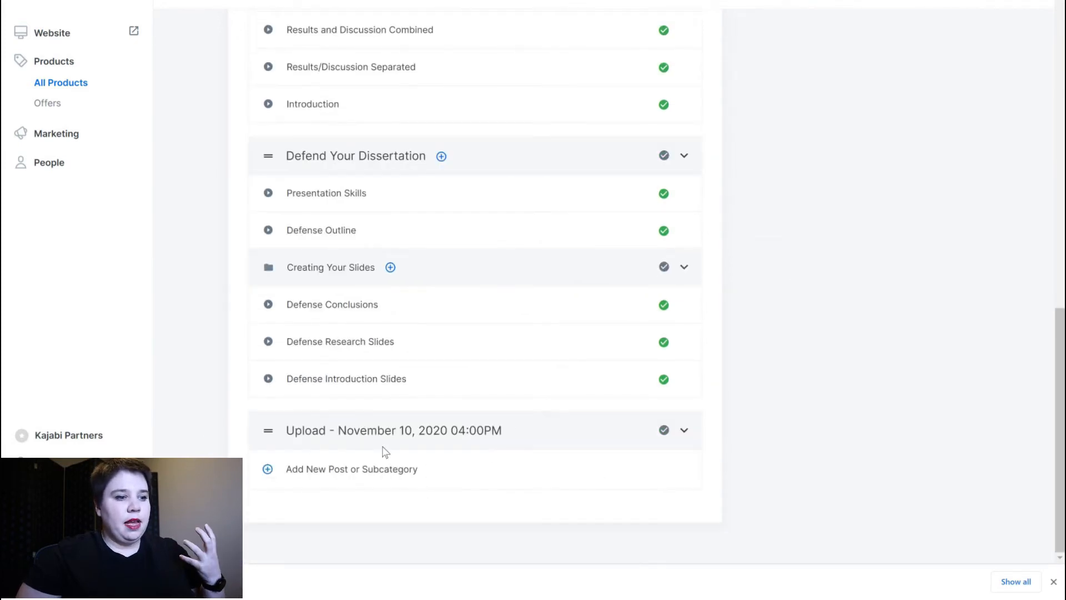
left_click(448, 440)
scroll(888, 546, "down", 1)
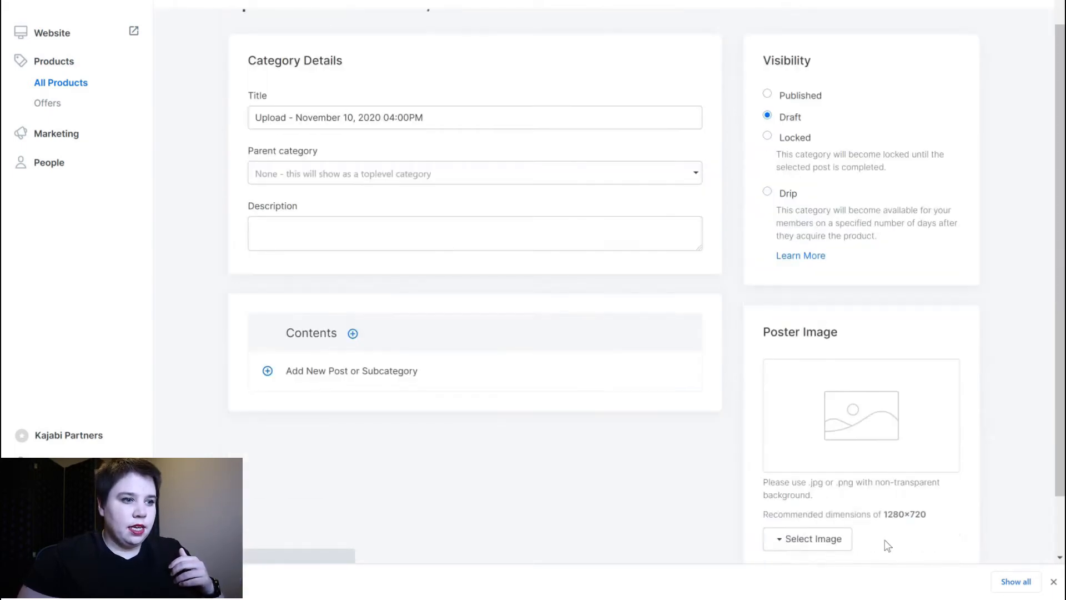
scroll(887, 546, "down", 1)
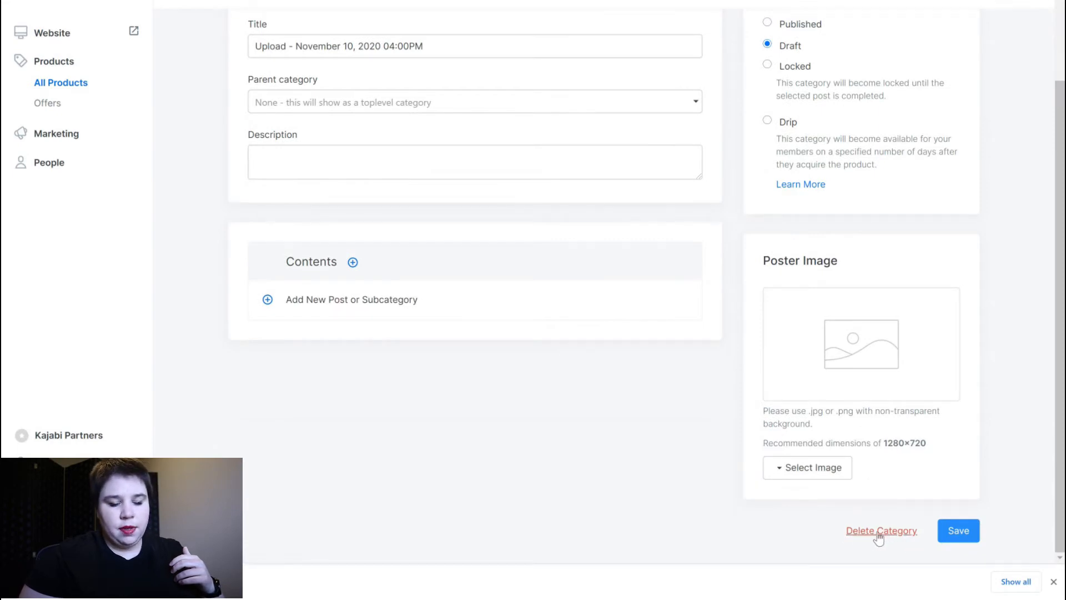
left_click(879, 532)
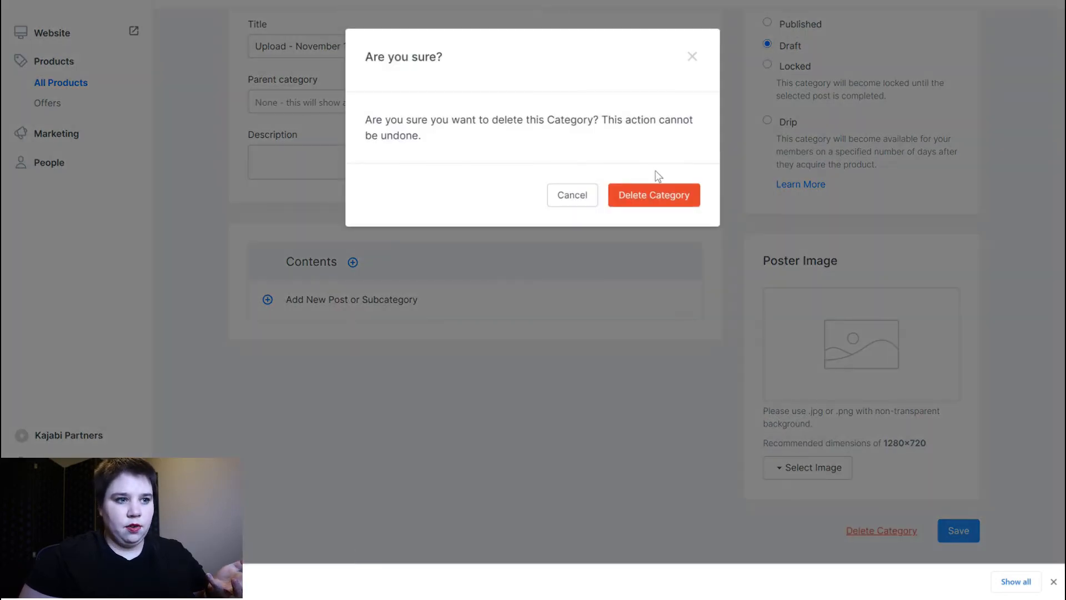
left_click(675, 203)
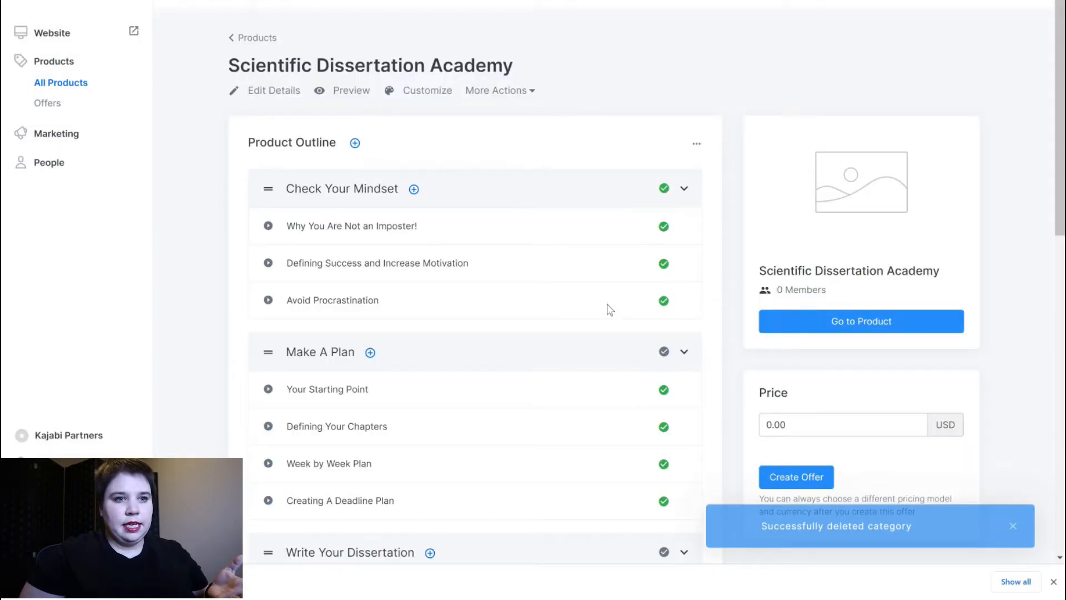
- Reorder the "Make A Plan" posts as Defining Your Chapters, Your Starting Point, Creating A Deadline Plan, Week by Week Plan
scroll(747, 129, "down", 12)
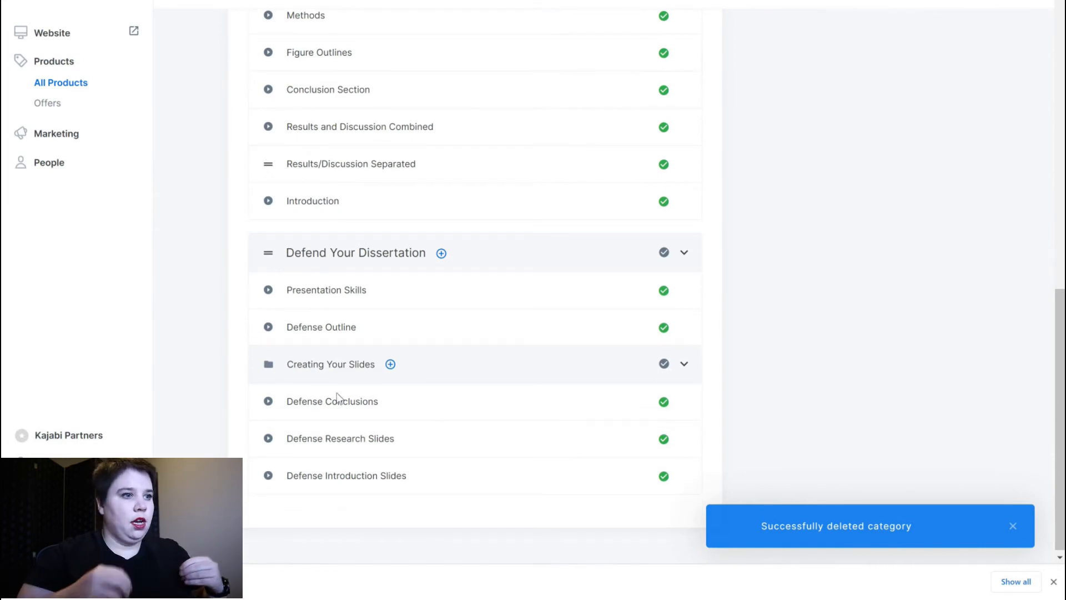
scroll(178, 367, "up", 2)
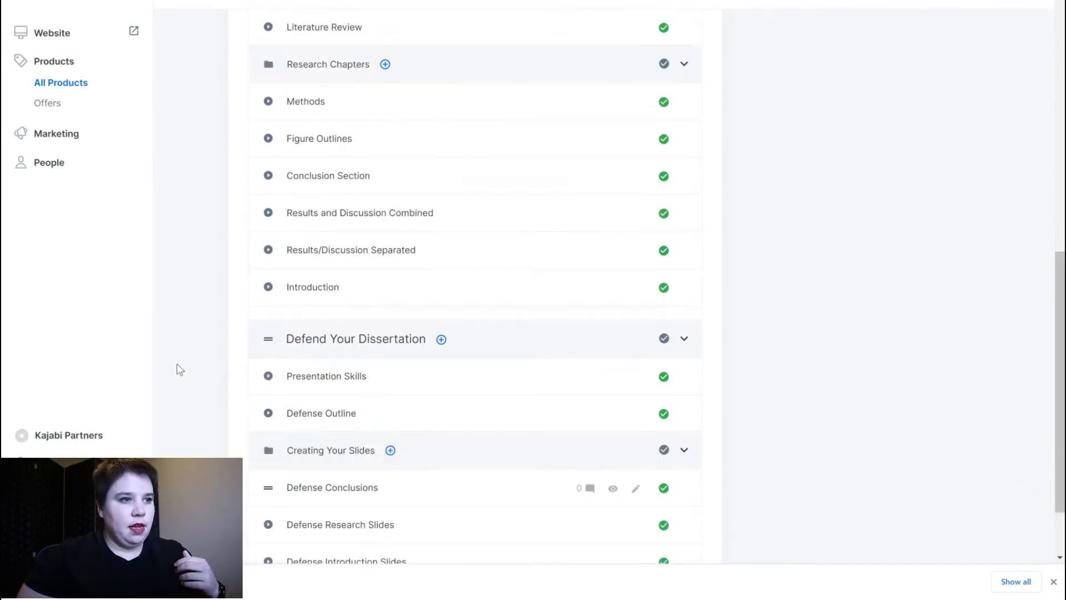
scroll(179, 358, "up", 5)
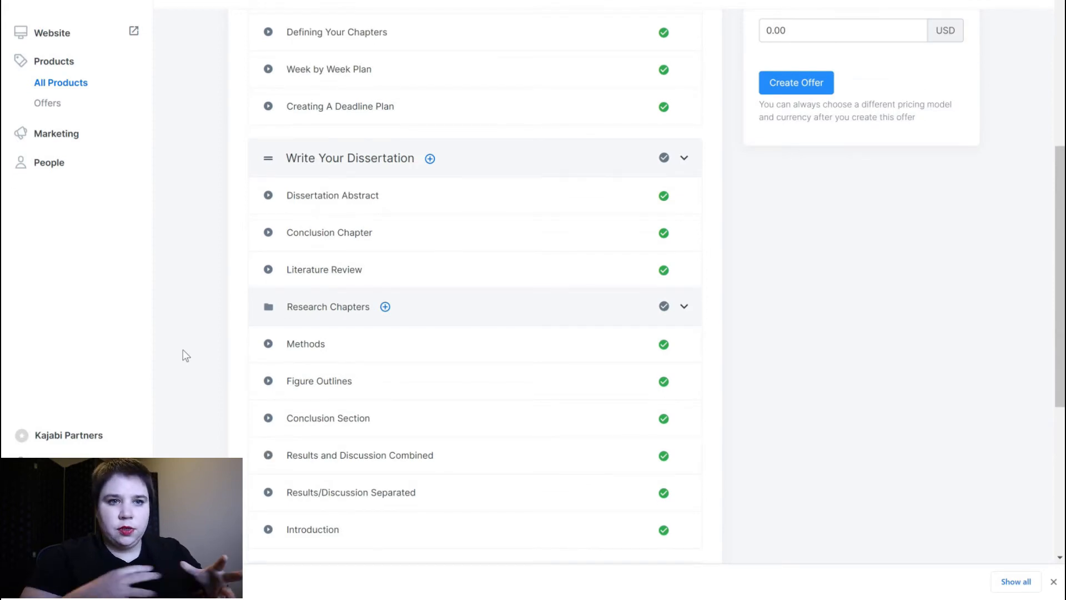
scroll(182, 350, "up", 7)
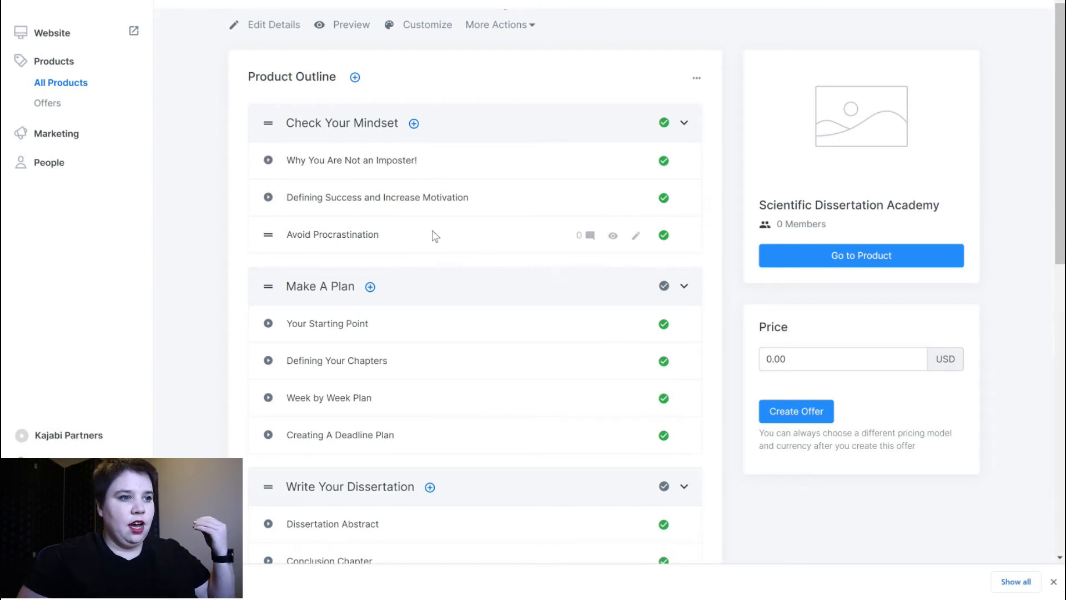
scroll(205, 265, "down", 2)
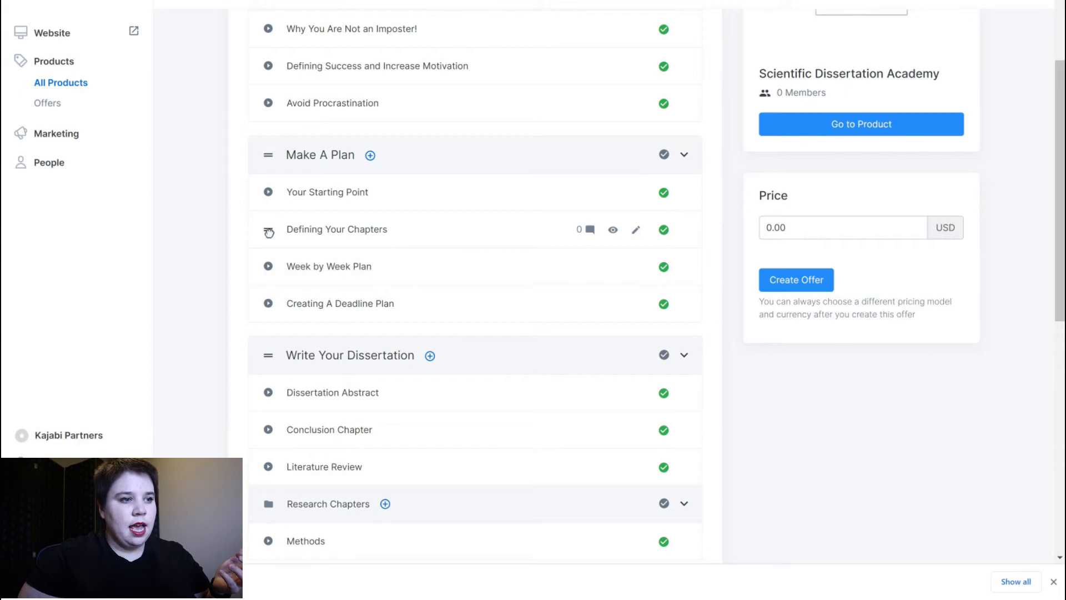
left_click_drag(269, 232, 260, 196)
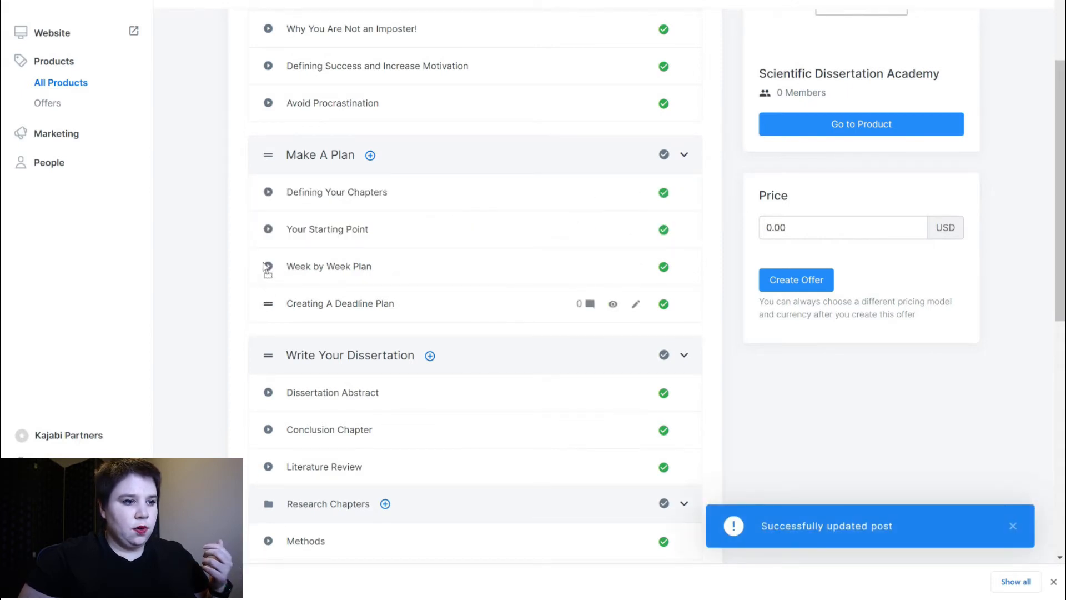
left_click_drag(267, 270, 284, 254)
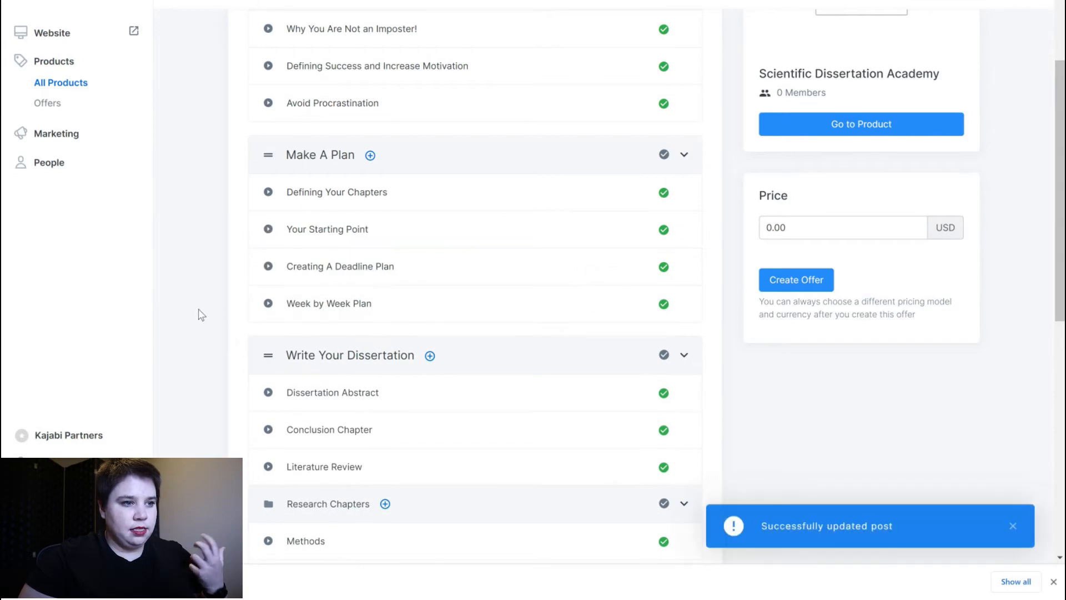
- Move the "Conclusion Chapter" post below "Literature Review" in the "Write Your Dissertation" category
scroll(201, 314, "down", 6)
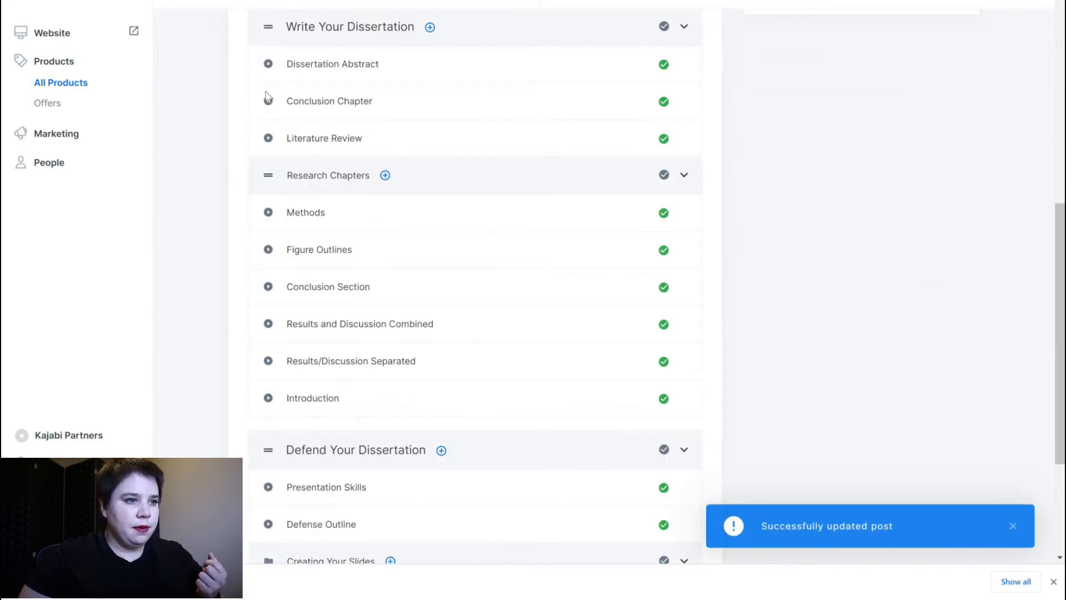
left_click_drag(266, 95, 271, 301)
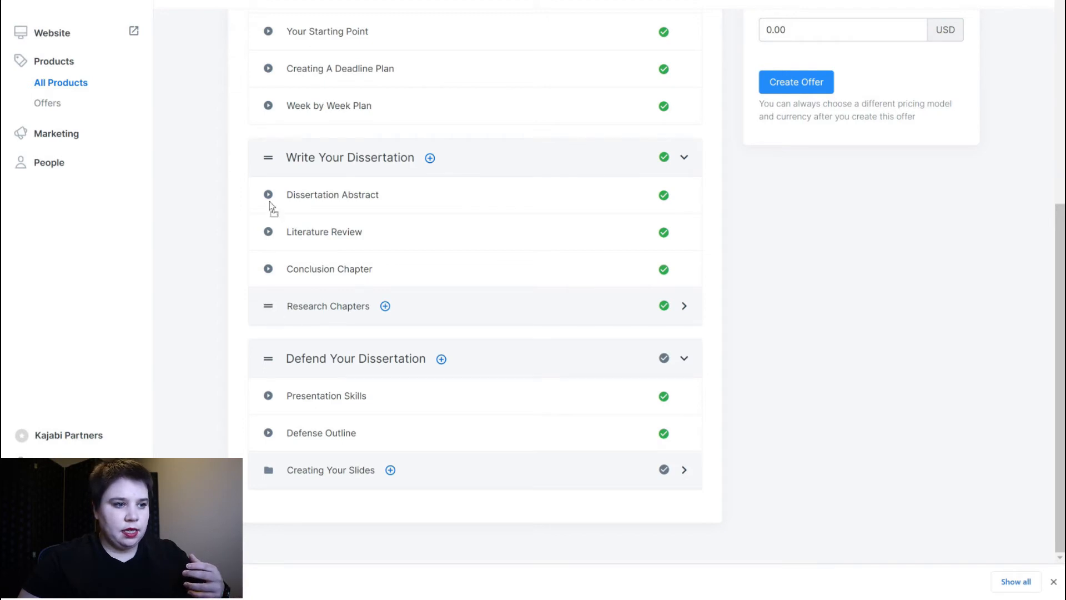
- Move the "Research Chapters" subcategory out to the top level and reassign "Write Your Dissertation" as its parent category
left_click_drag(270, 207, 365, 331)
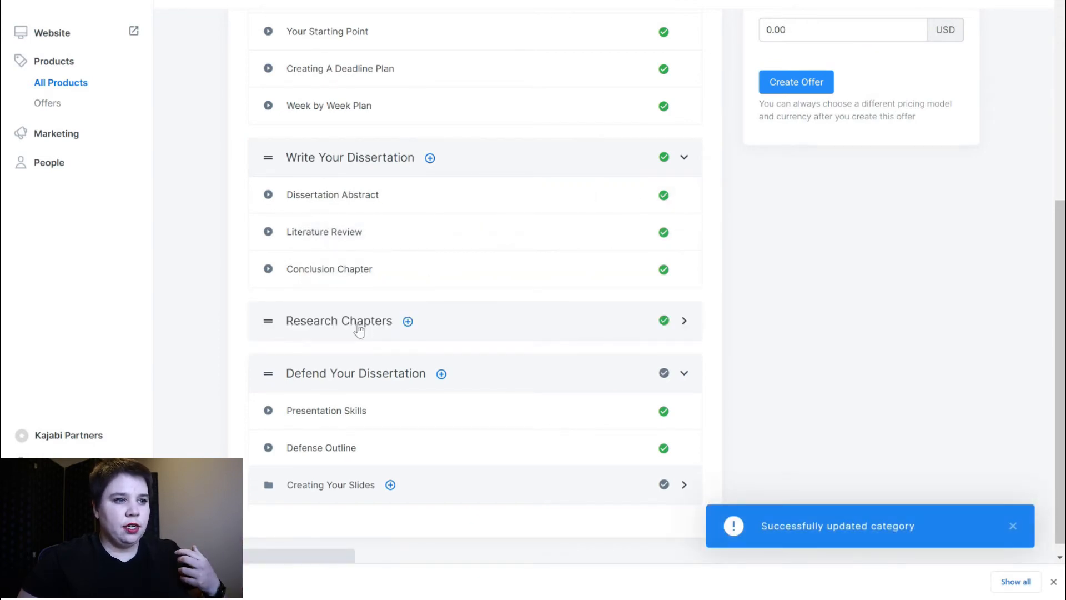
left_click(361, 321)
left_click(380, 240)
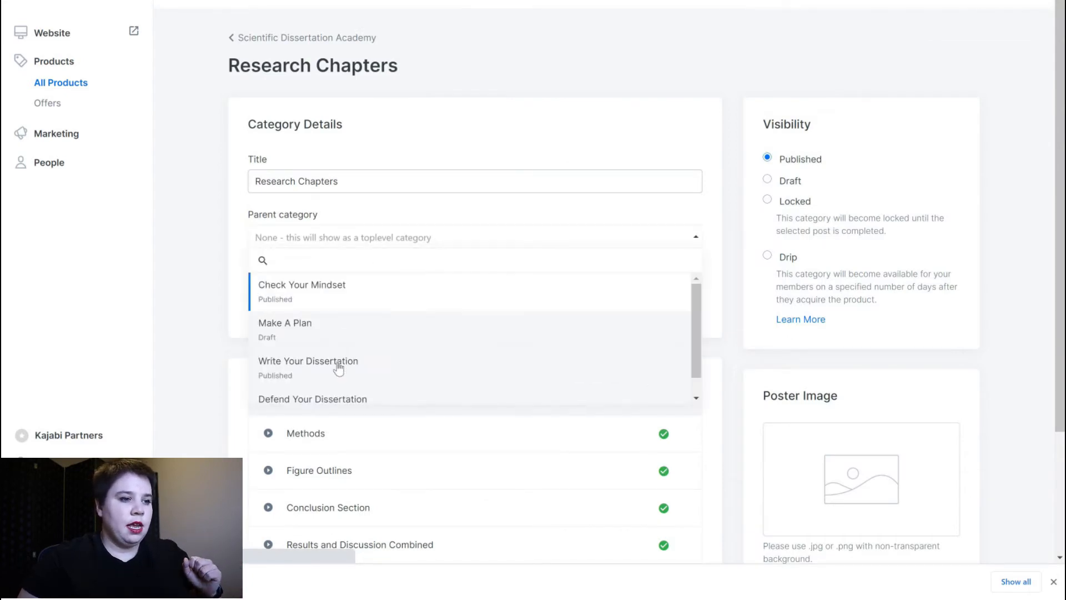
key("Return")
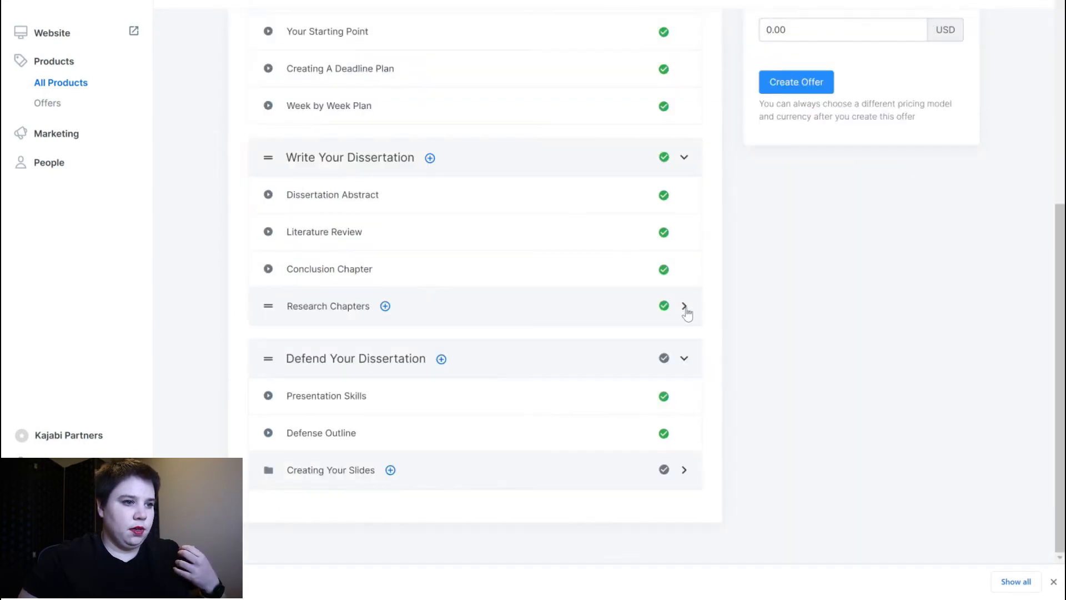
- Order the Research Chapters posts as Figure Outlines, Introduction, Methods, Results/Discussion Separated, Results and Discussion Combined, Conclusion Section, and put Defense Outline above Presentation Skills
scroll(333, 227, "down", 2)
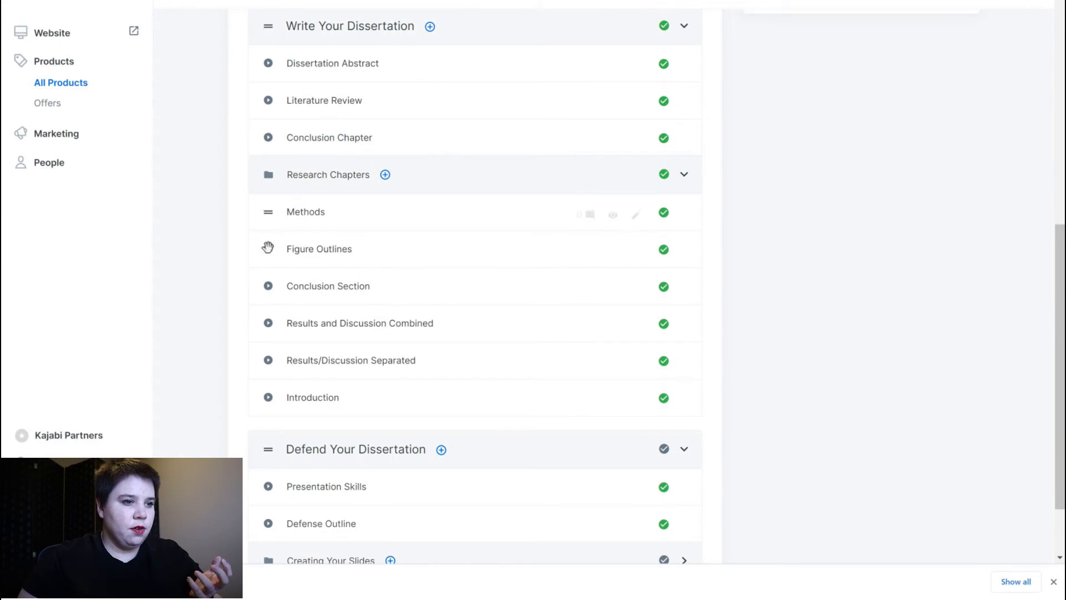
left_click_drag(267, 219, 269, 255)
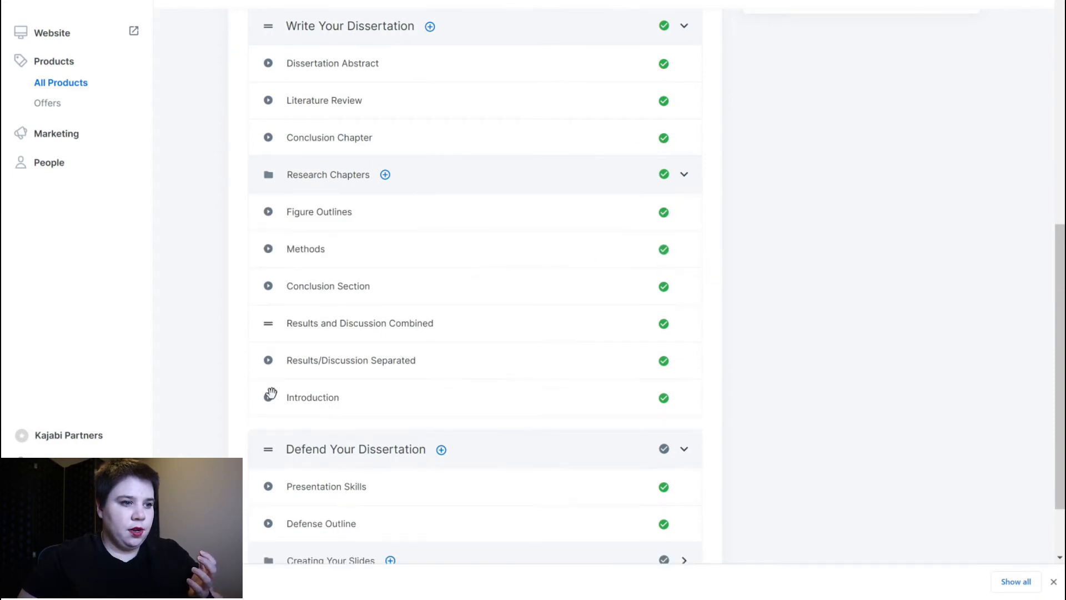
left_click_drag(268, 397, 266, 255)
left_click_drag(276, 322, 643, 178)
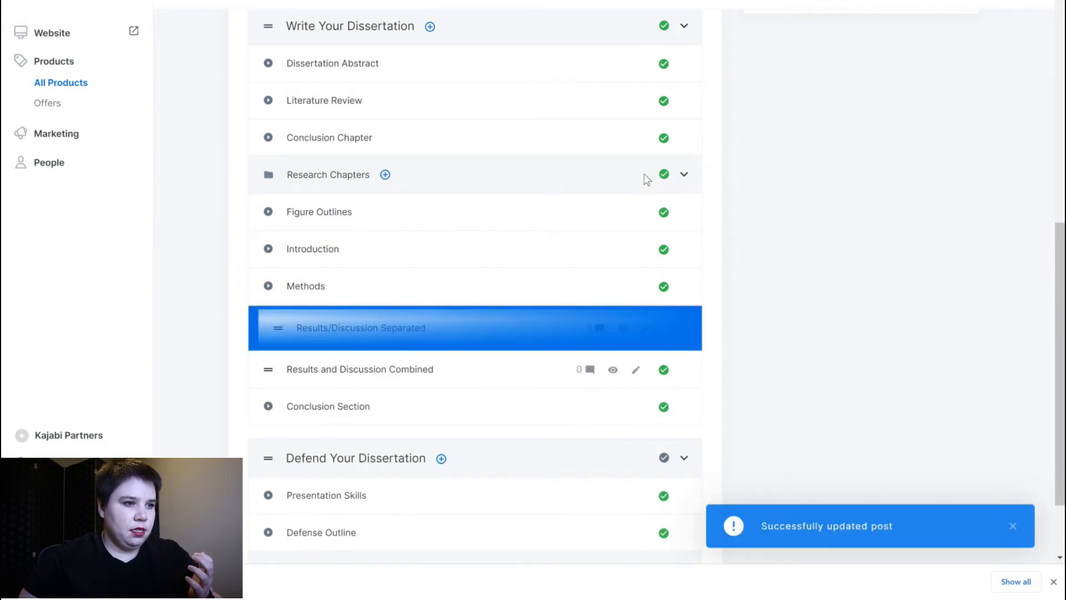
left_click(685, 174)
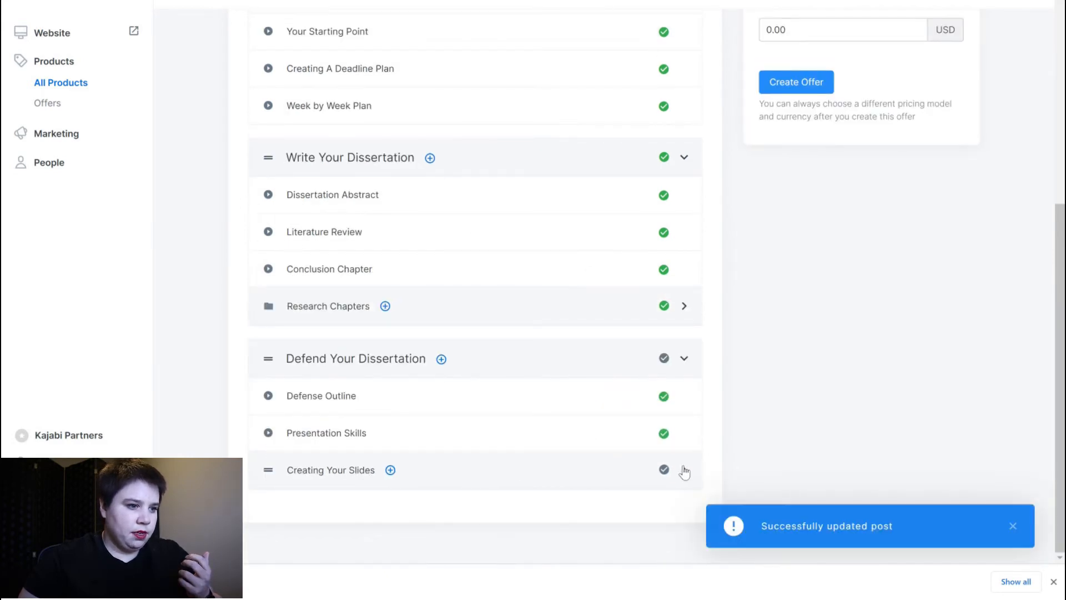
- Open the course preview in a new browser tab and review which categories, subcategories and lessons members see
scroll(561, 217, "up", 6)
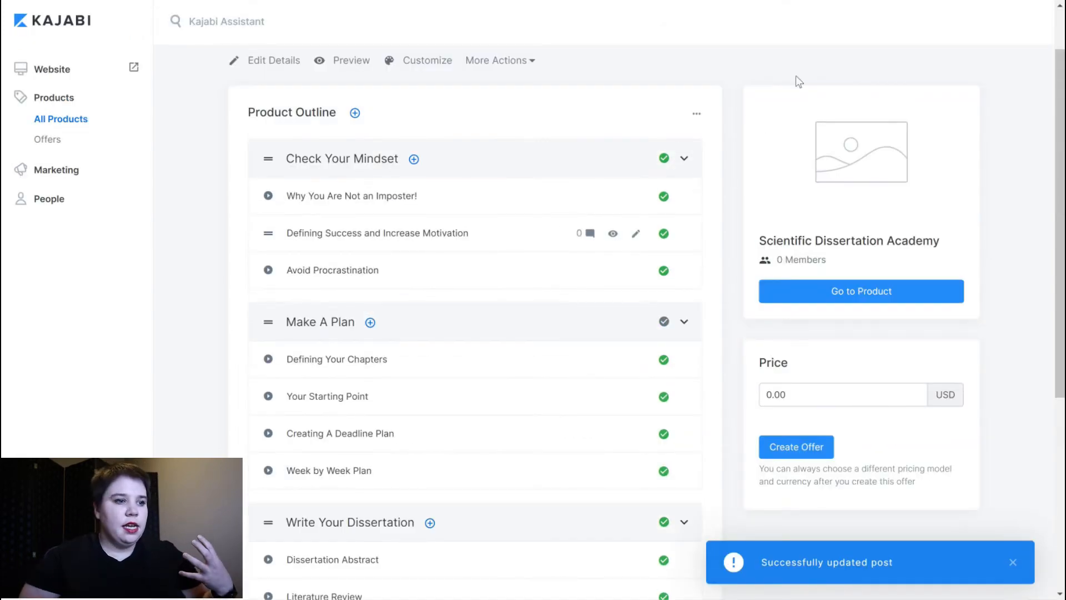
scroll(742, 125, "up", 2)
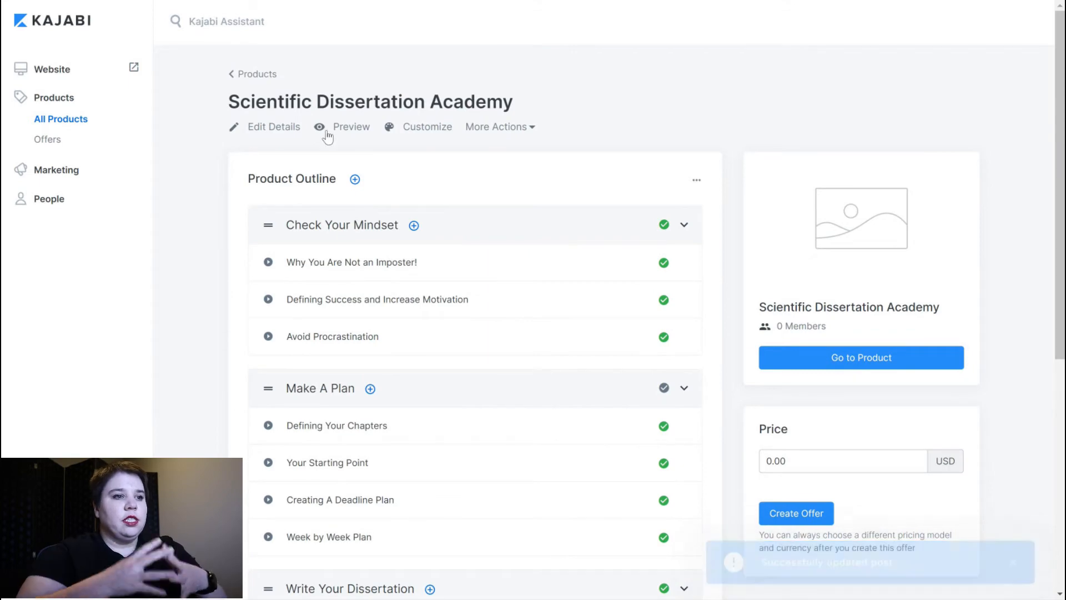
right_click(343, 125)
left_click(355, 134)
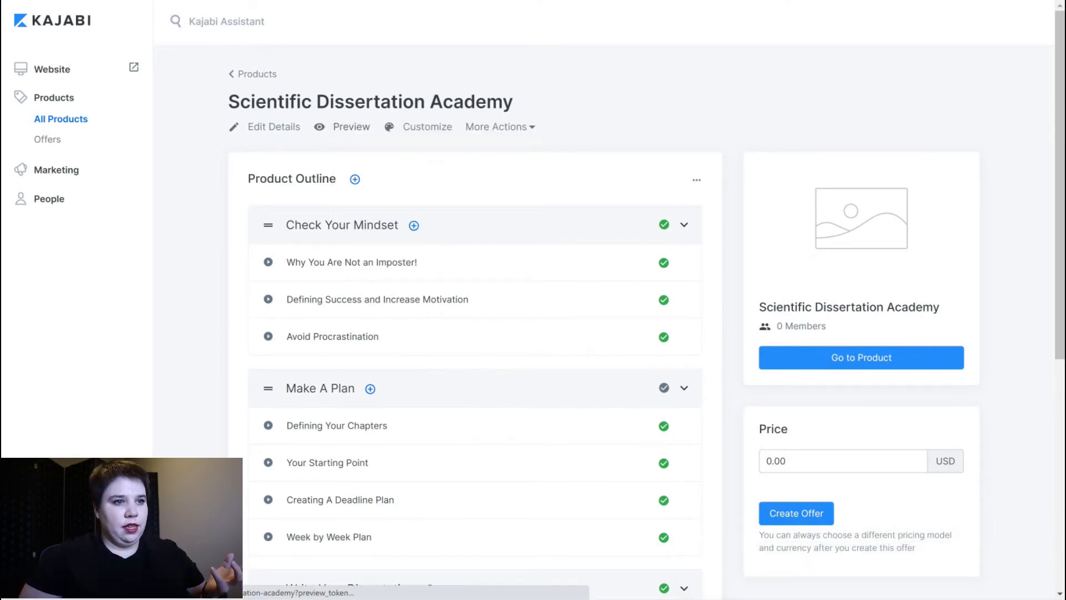
left_click(233, 0)
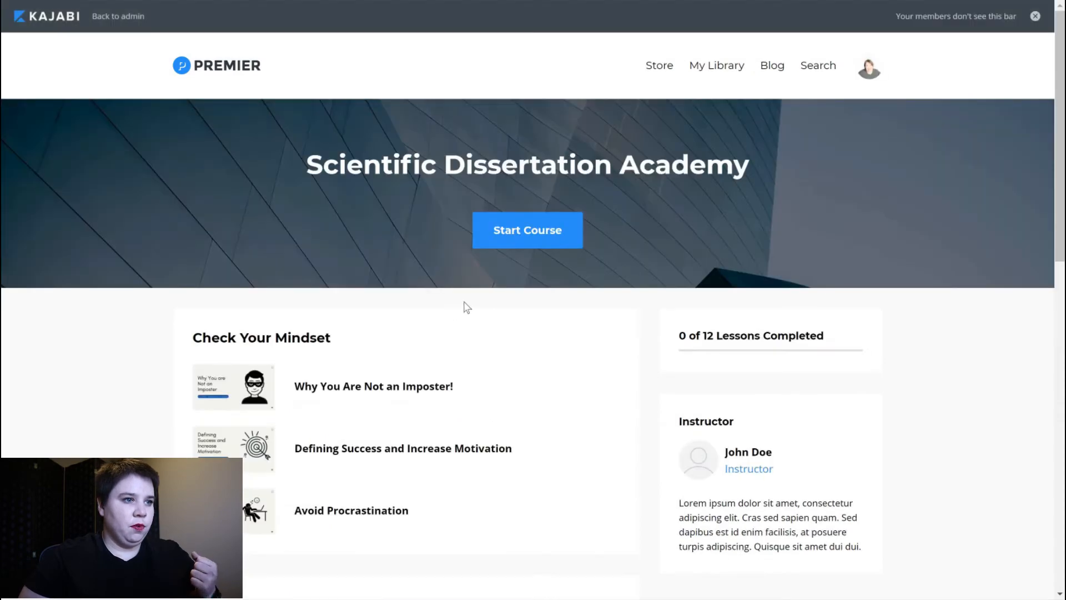
scroll(441, 219, "down", 1)
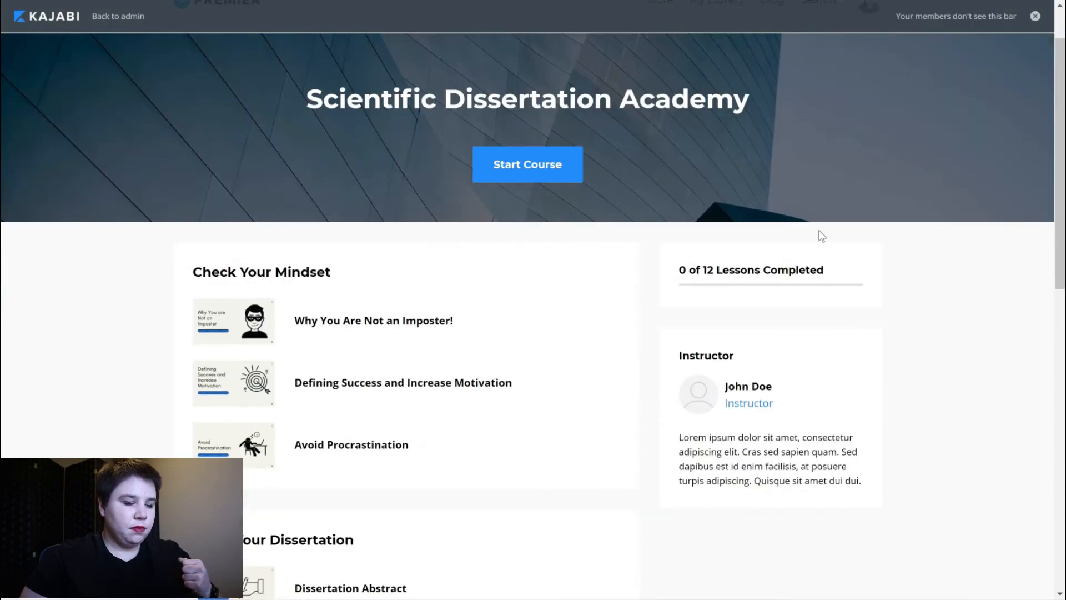
scroll(578, 302, "up", 1)
scroll(352, 134, "down", 5)
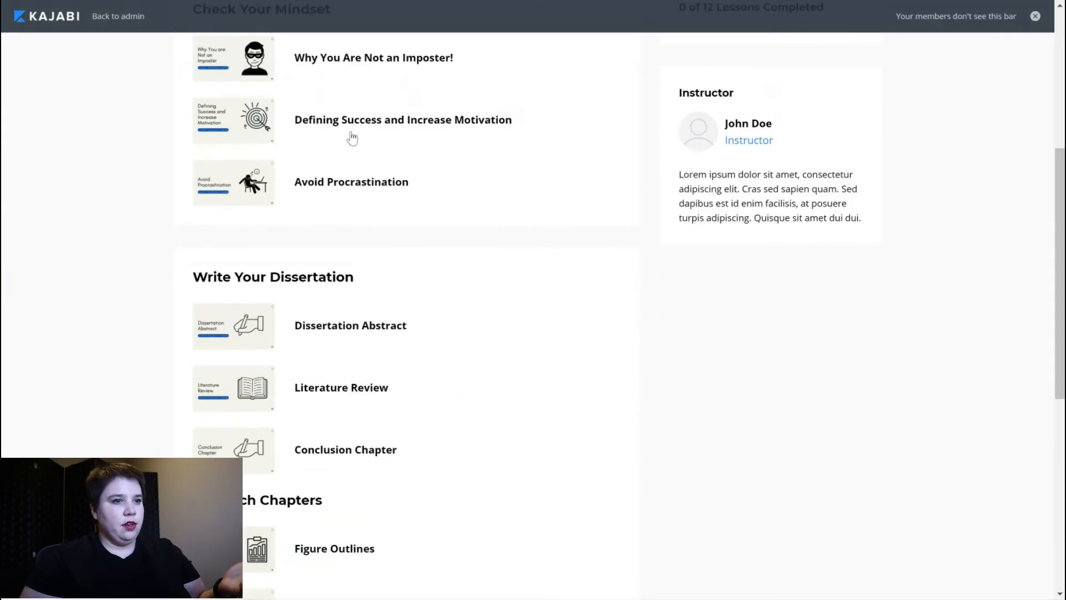
scroll(335, 260, "down", 3)
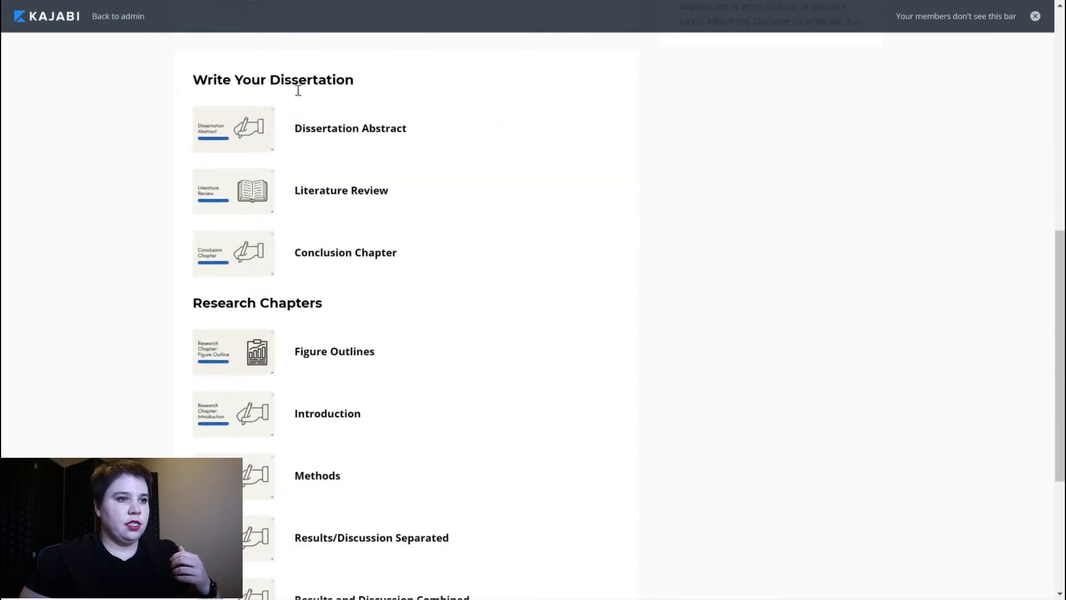
- Check the course preview for the categories, subcategories and lessons that members can see
scroll(555, 231, "up", 8)
scroll(357, 115, "down", 5)
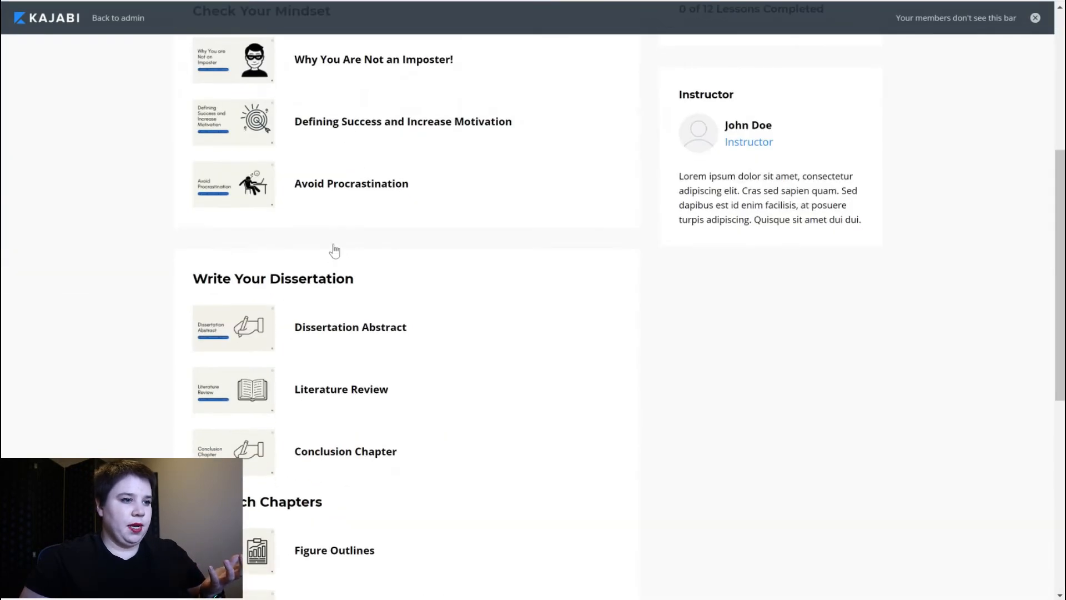
scroll(335, 251, "down", 3)
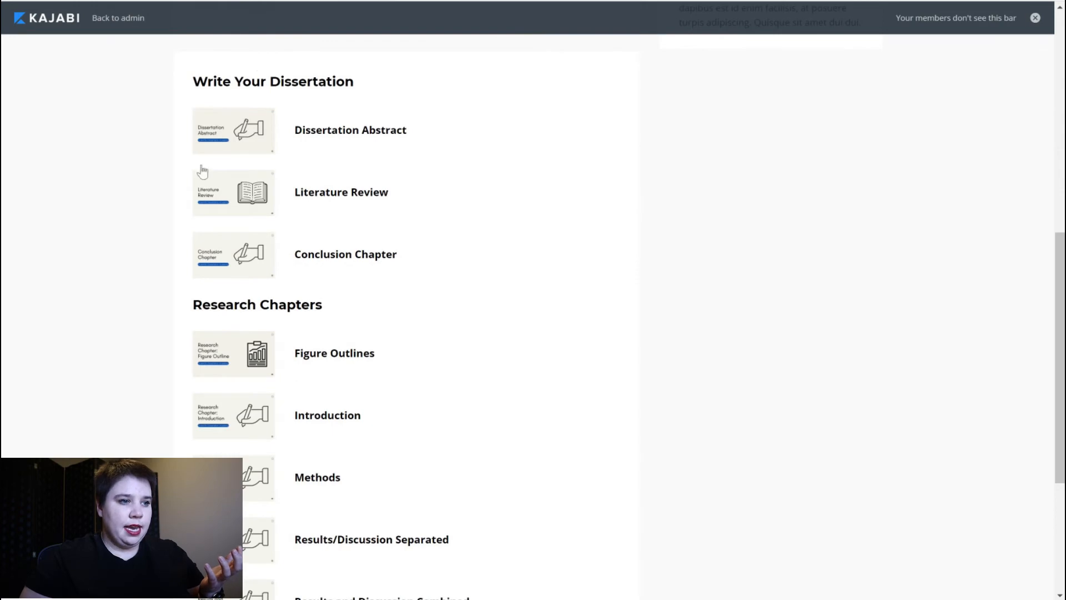
scroll(333, 233, "down", 4)
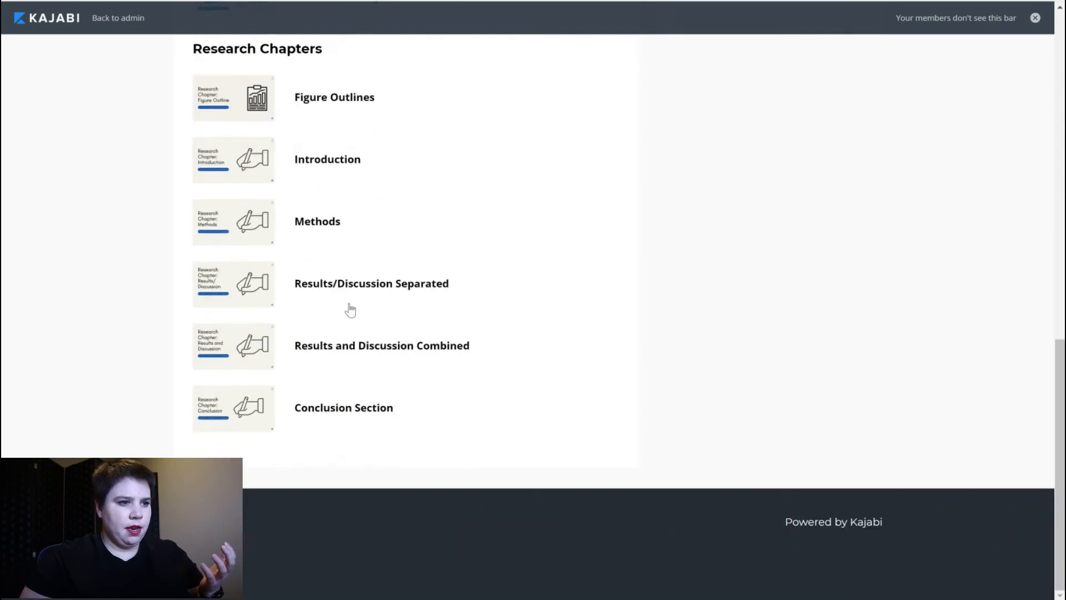
scroll(476, 251, "up", 13)
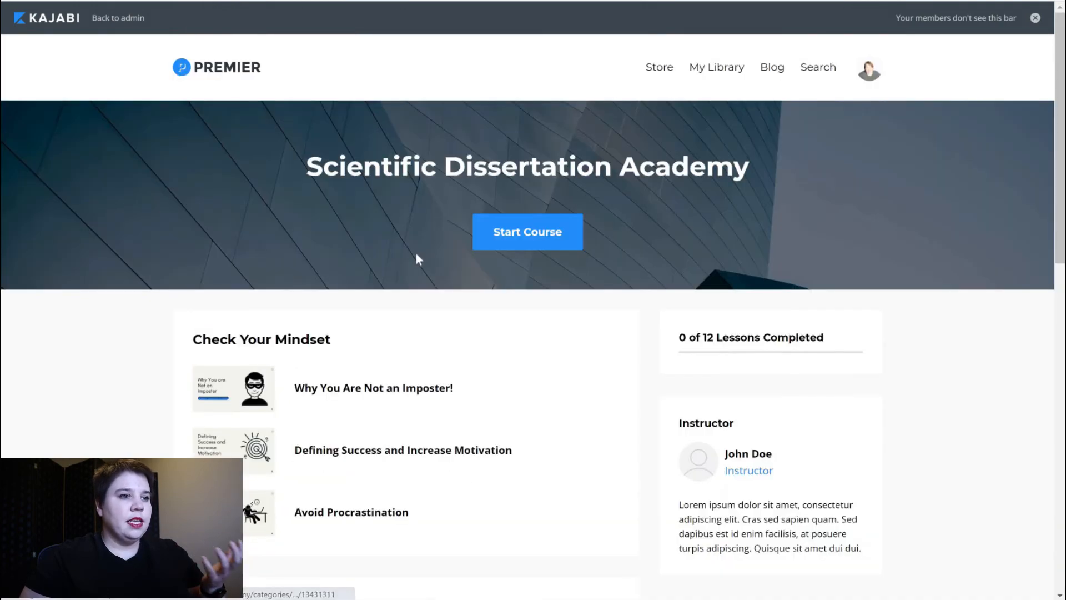
scroll(416, 255, "down", 6)
scroll(480, 200, "down", 1)
scroll(467, 255, "up", 4)
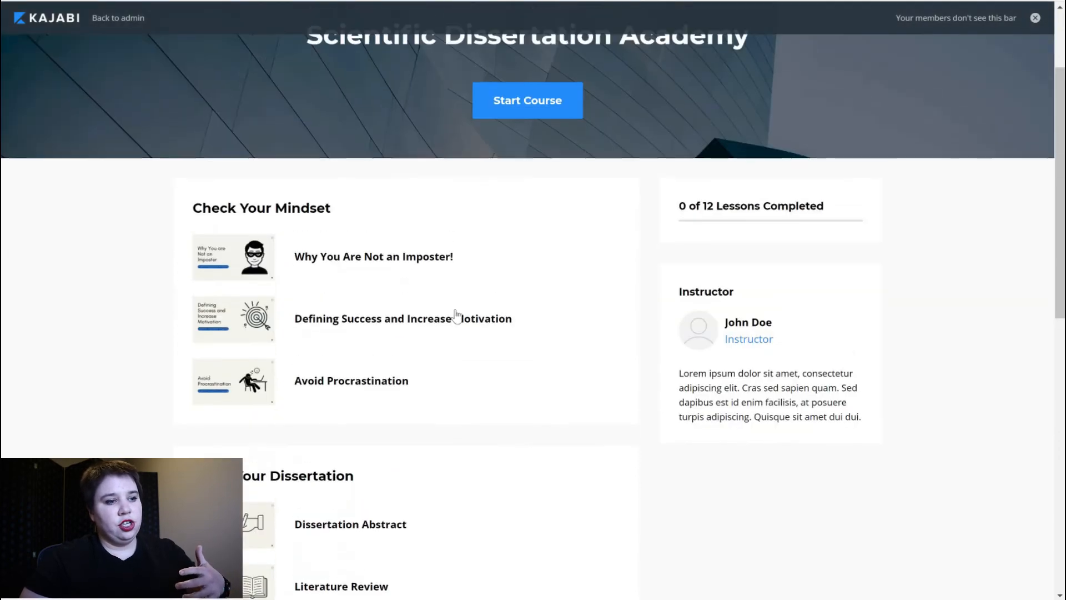
scroll(426, 536, "down", 3)
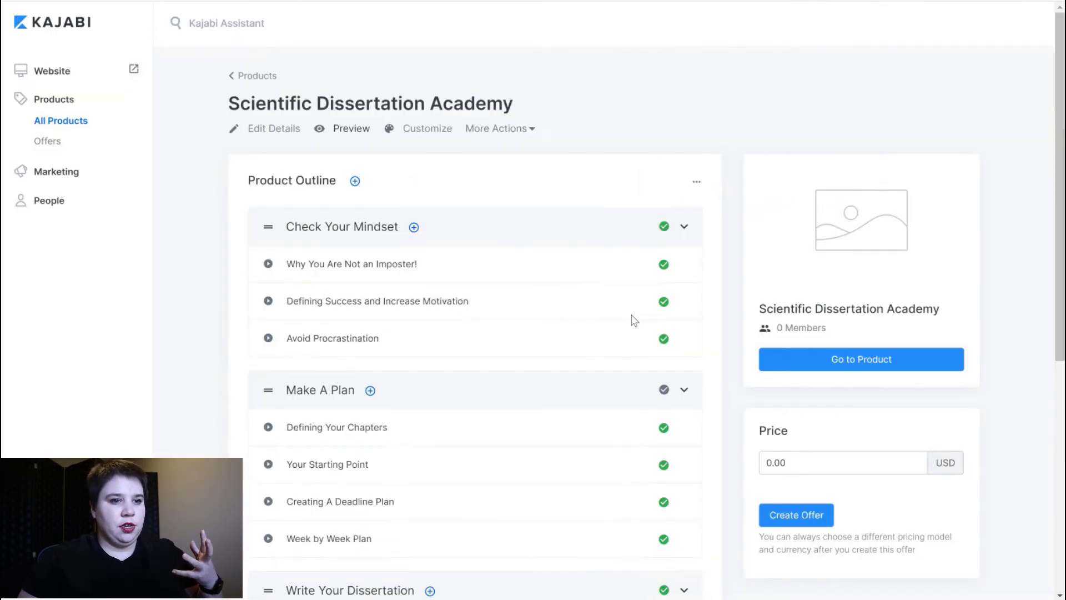
- Set the "Make A Plan" and "Defend Your Dissertation" categories and the "Creating Your Slides" subcategory to Published
scroll(633, 333, "down", 2)
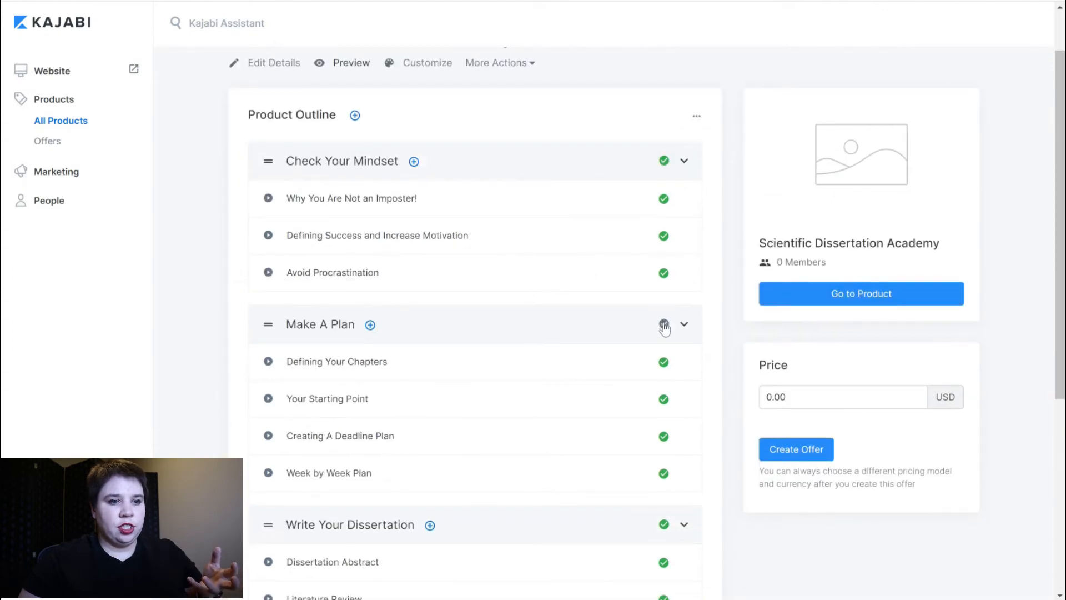
left_click(665, 325)
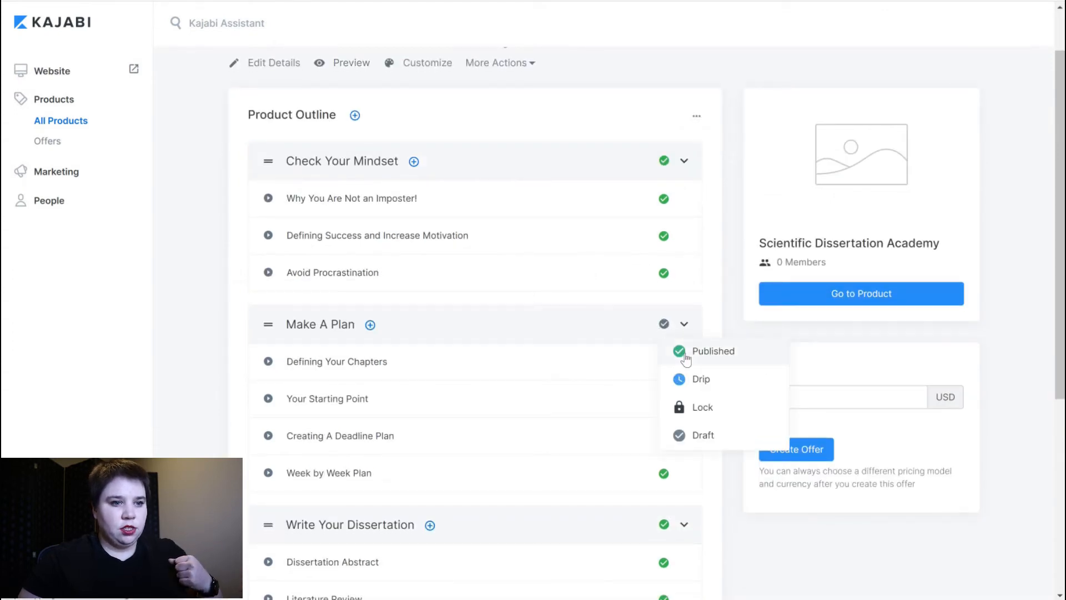
left_click(670, 347)
scroll(652, 319, "down", 5)
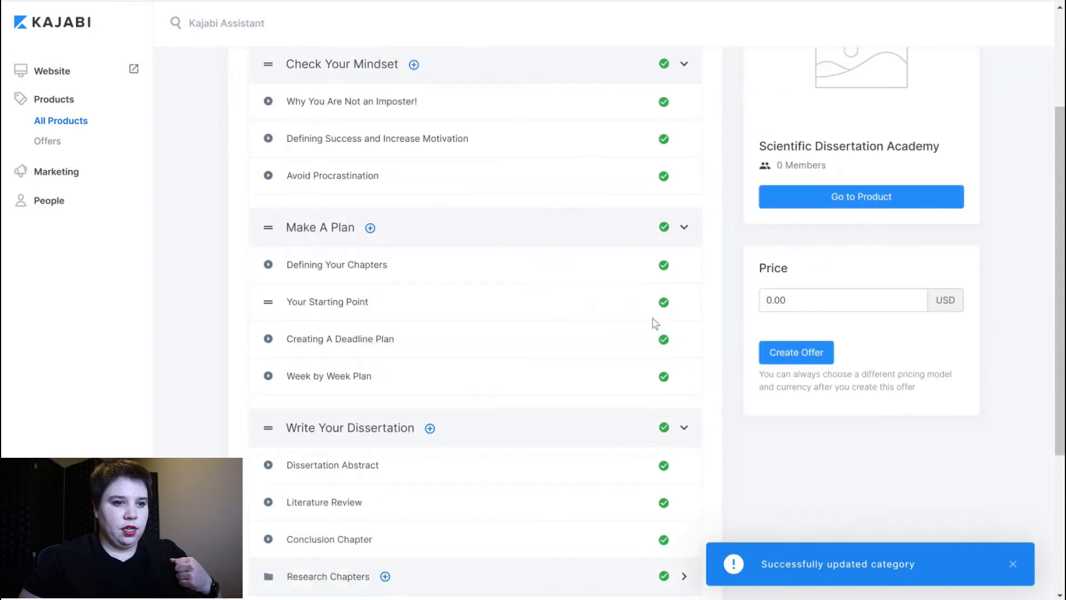
left_click(664, 397)
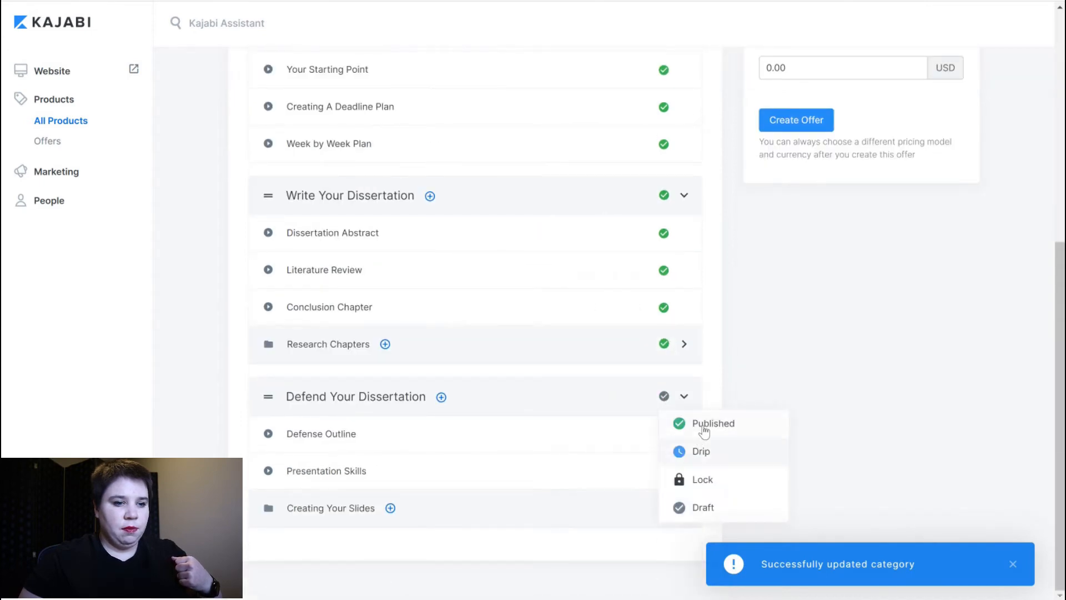
left_click(705, 423)
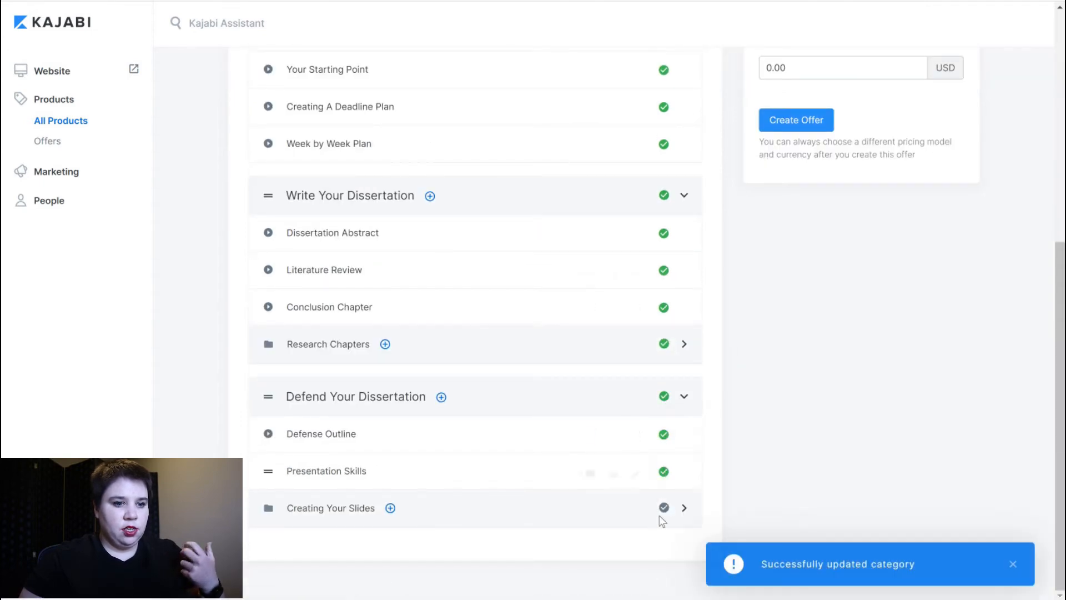
left_click(679, 537)
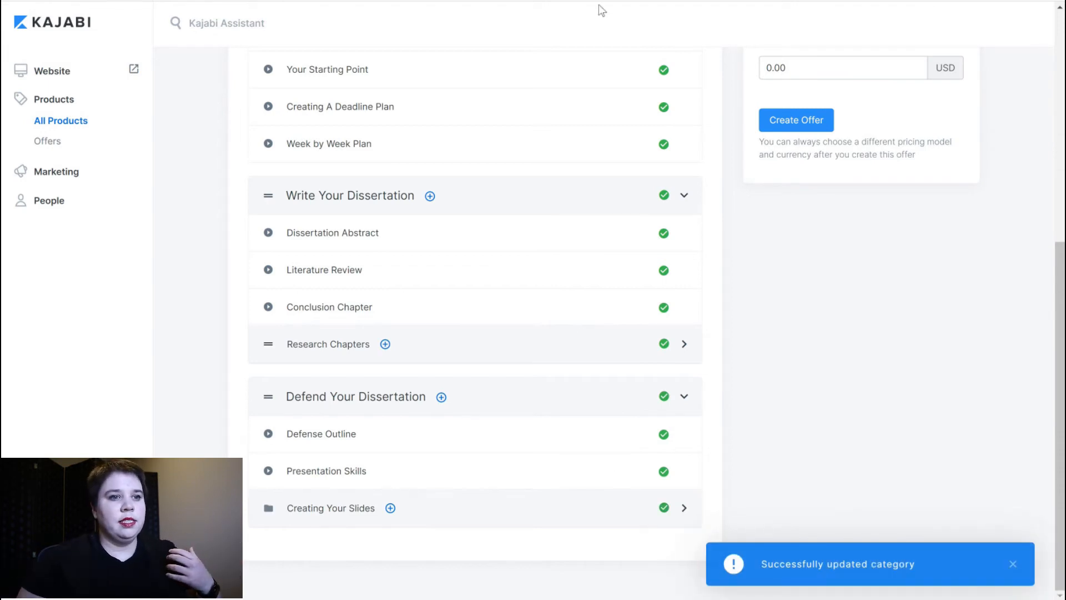
left_click(665, 195)
left_click(694, 251)
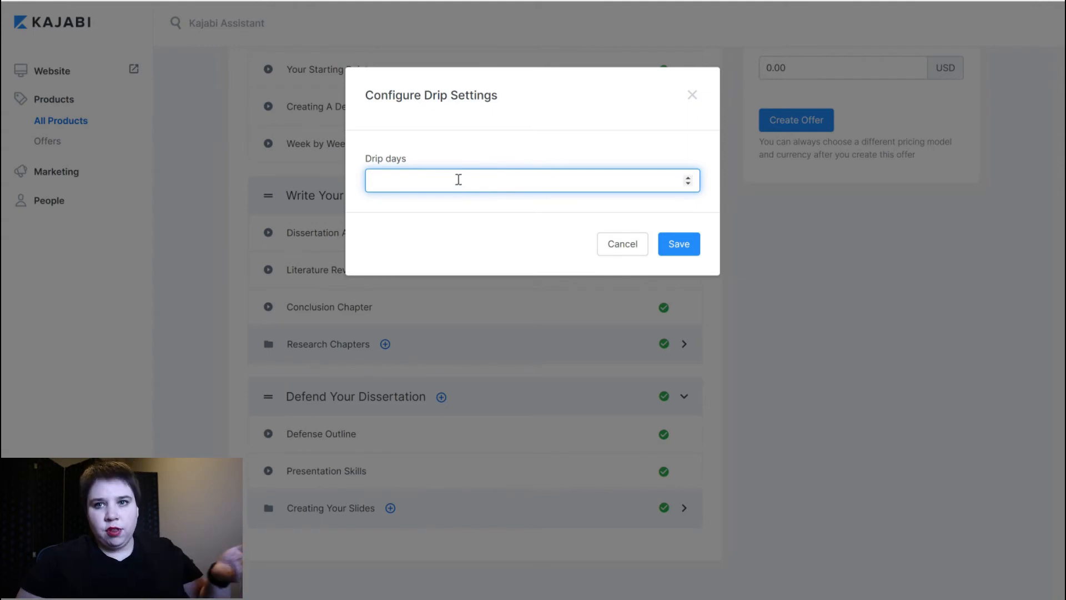
type("10")
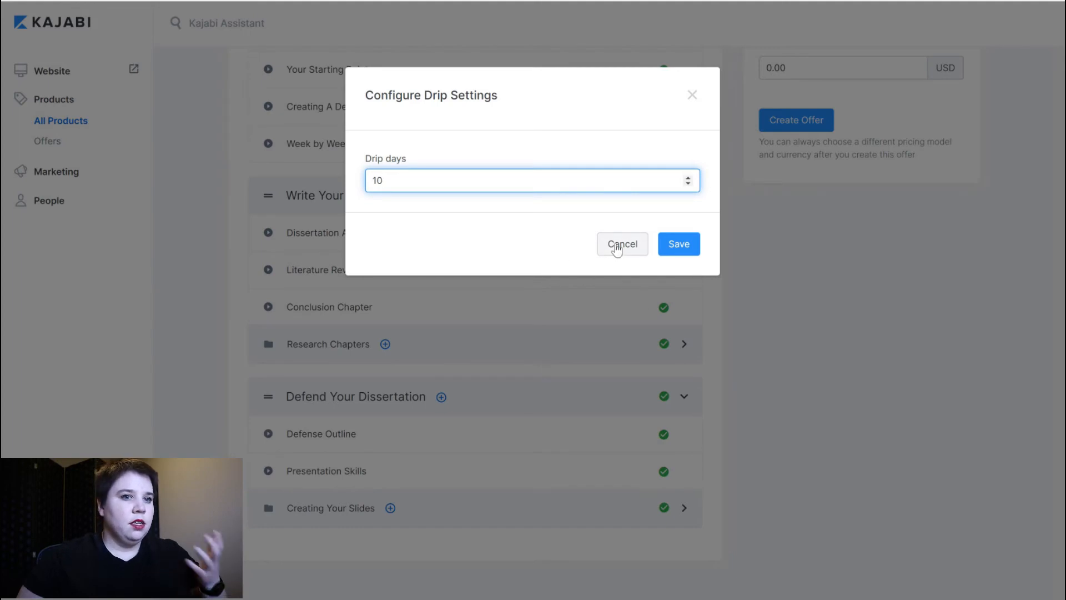
left_click(269, 302)
- Reload the course preview in its browser tab and review all categories, subcategories and lessons down to the page end
scroll(342, 233, "up", 7)
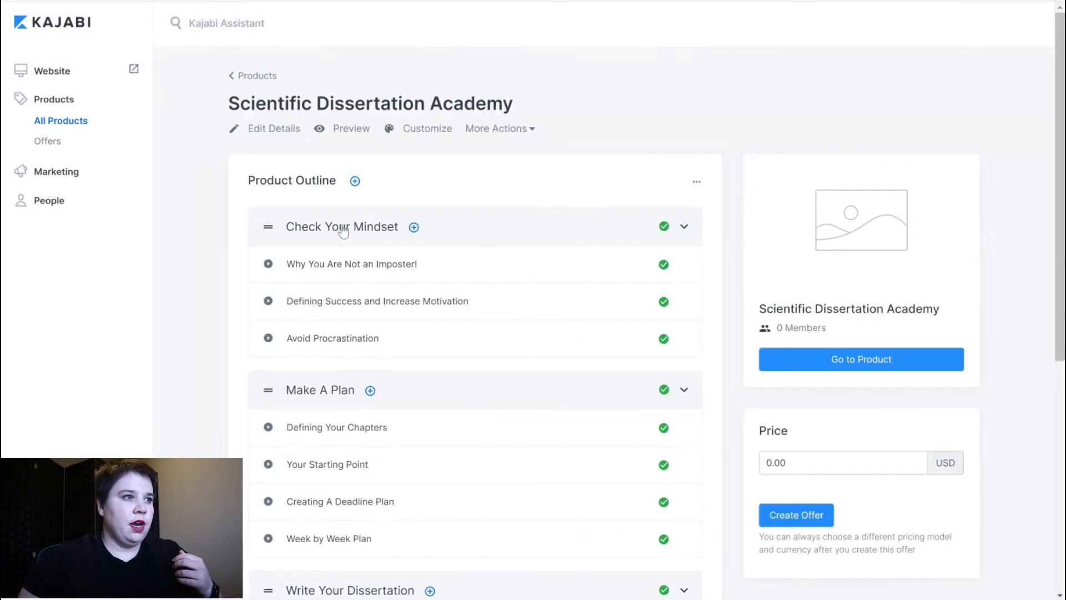
left_click(67, 0)
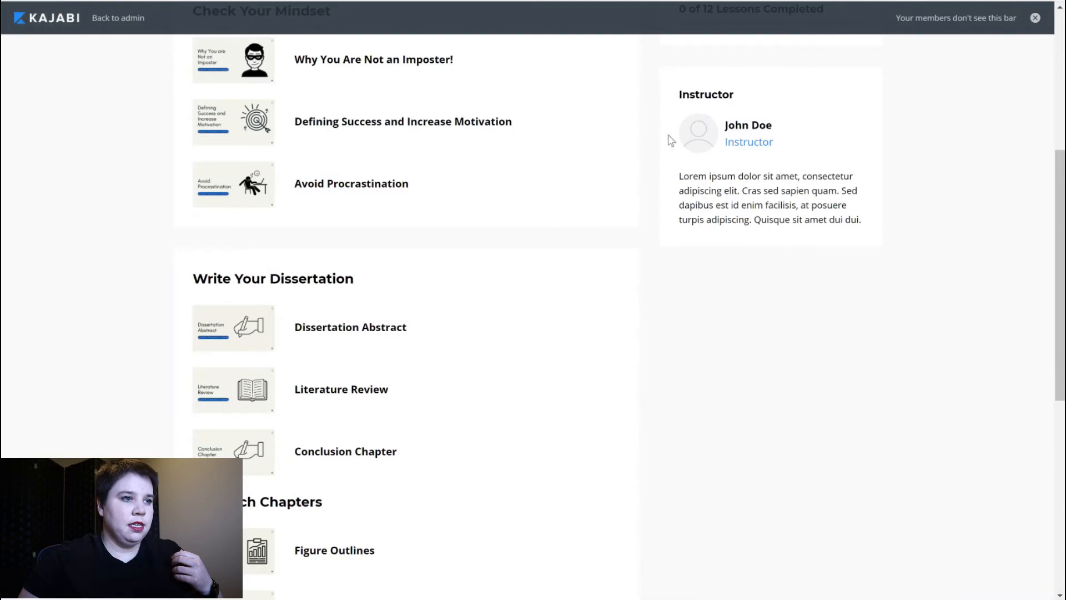
key("F5")
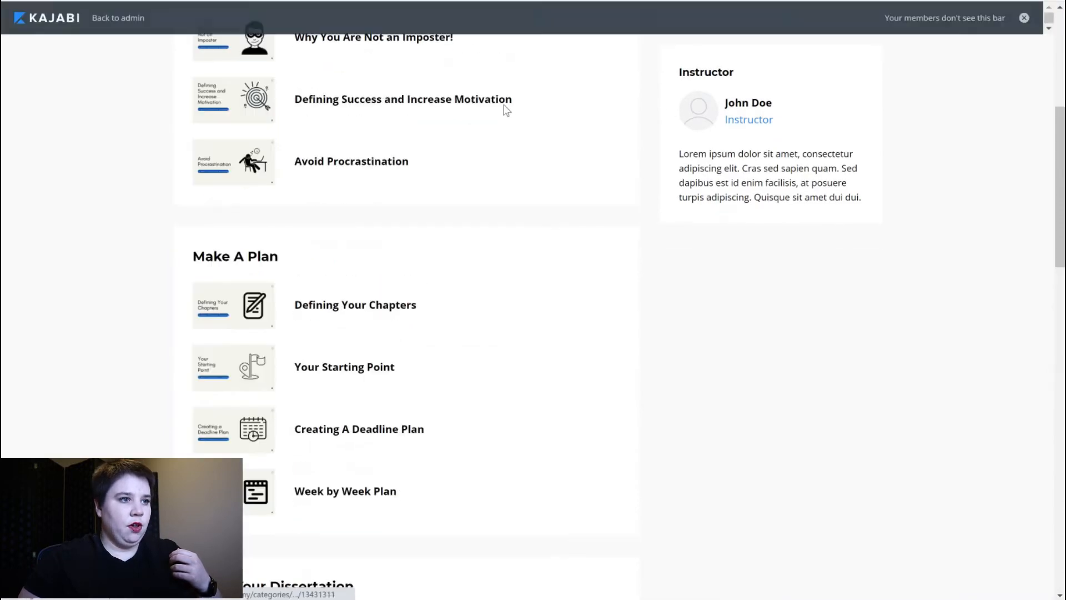
scroll(288, 280, "down", 5)
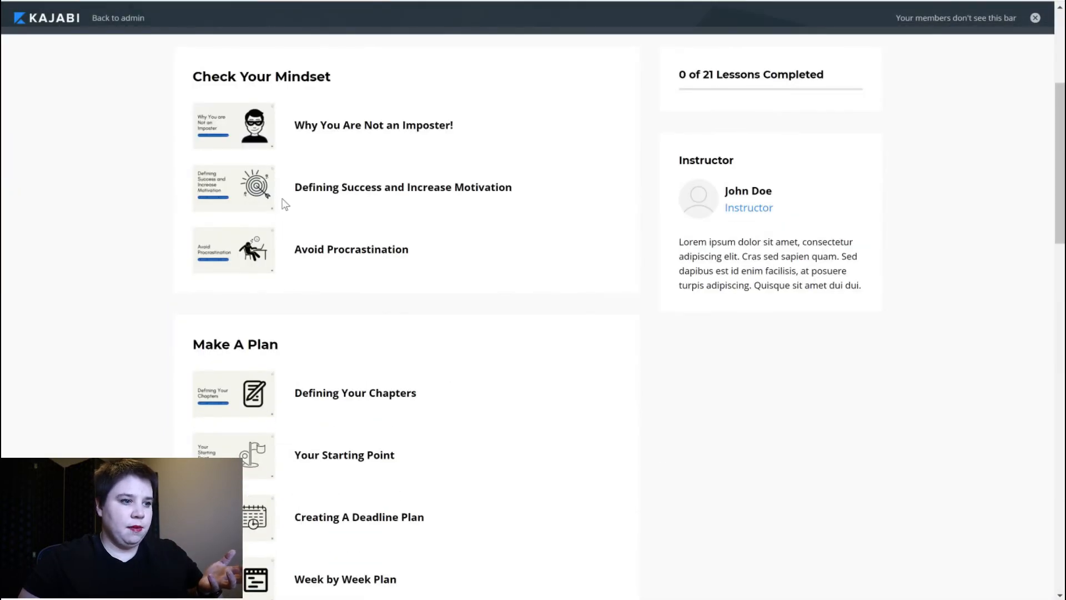
scroll(288, 266, "down", 5)
scroll(293, 176, "down", 6)
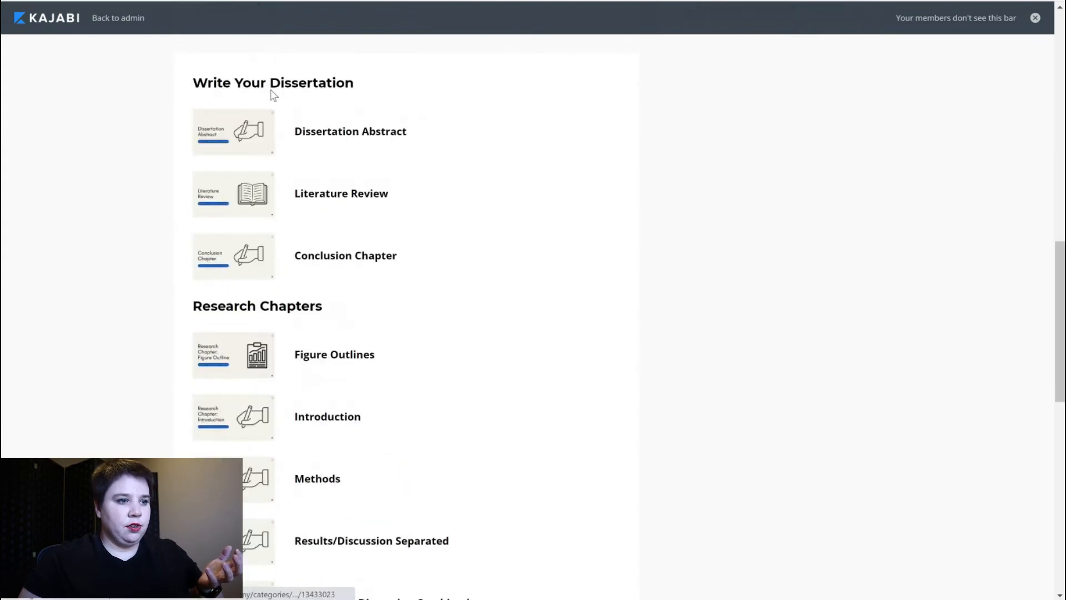
scroll(288, 358, "down", 4)
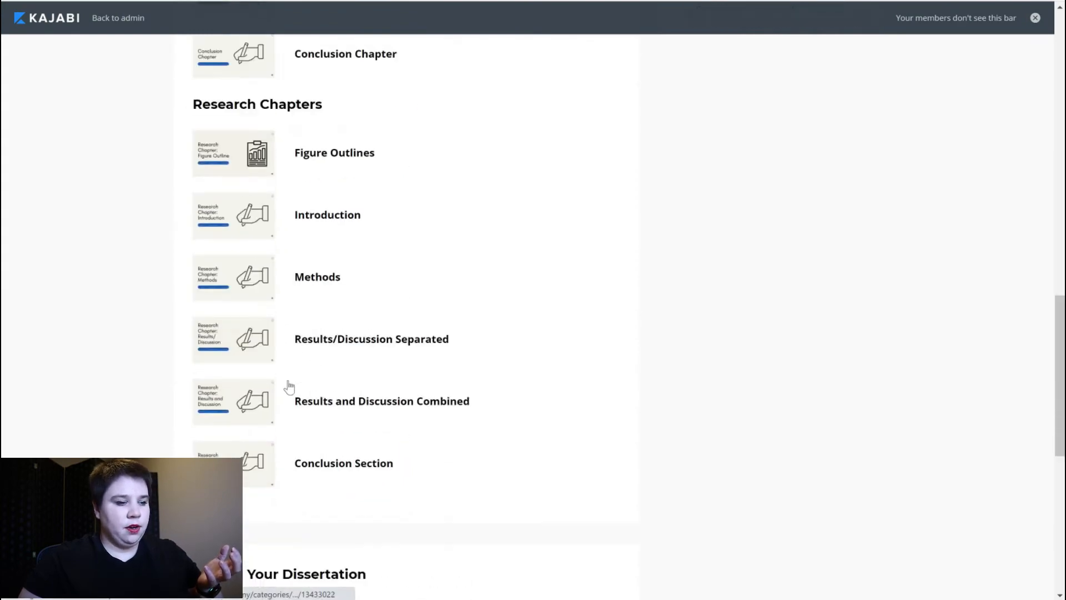
scroll(289, 385, "down", 1)
scroll(411, 333, "down", 8)
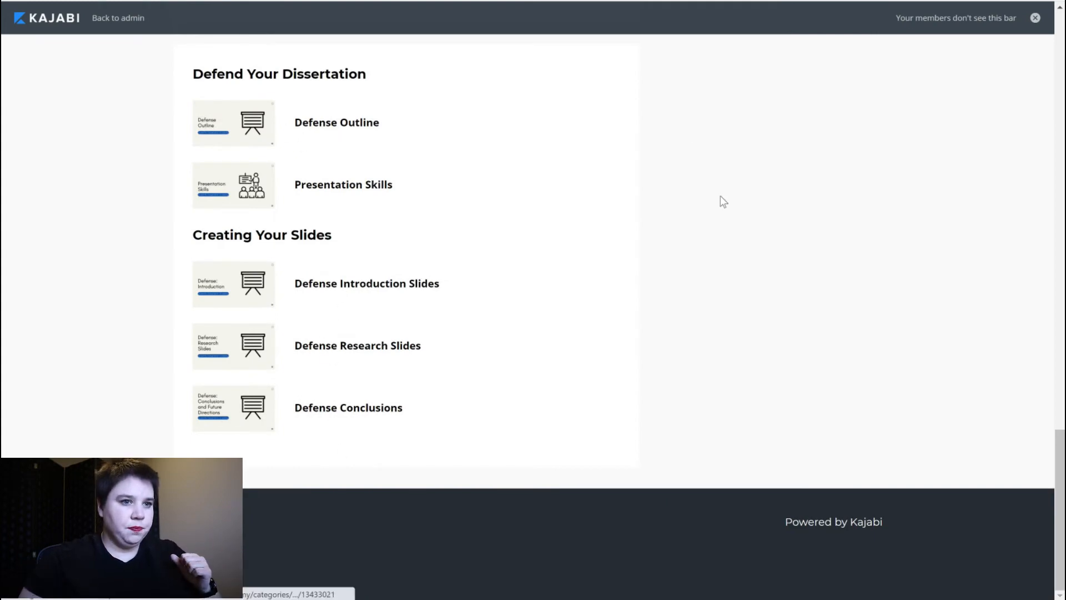
scroll(723, 198, "up", 20)
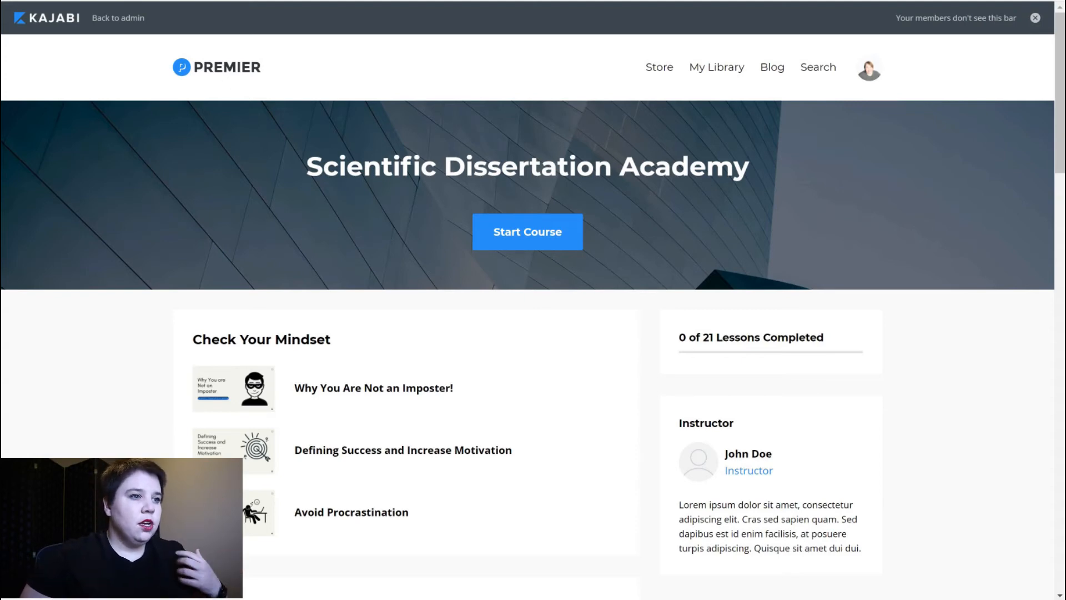
- Return to the course admin page and open the theme customization page for Scientific Dissertation Academy
left_click(103, 11)
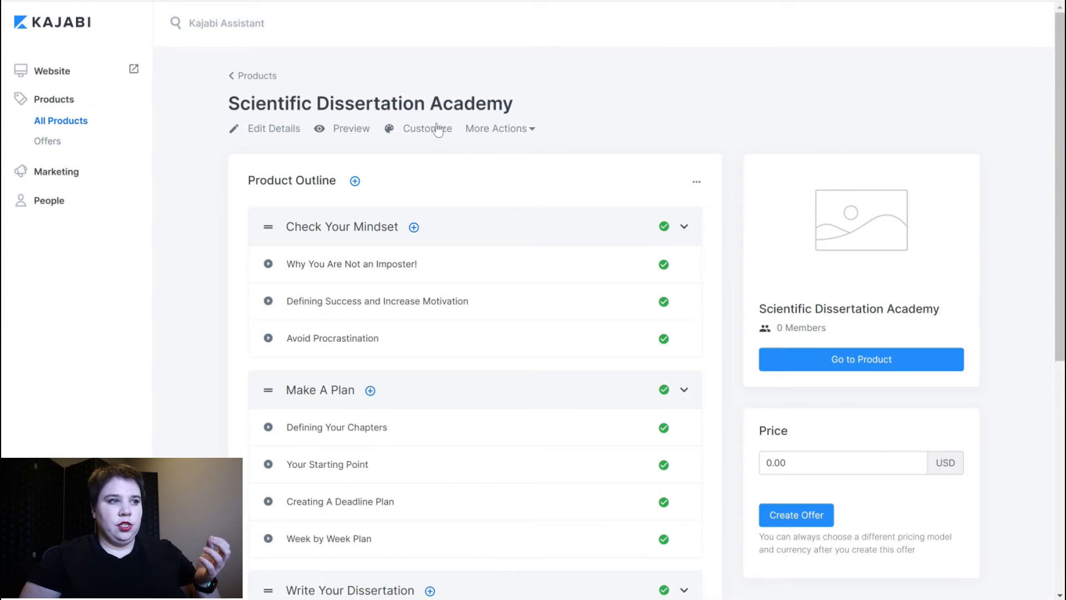
left_click(441, 131)
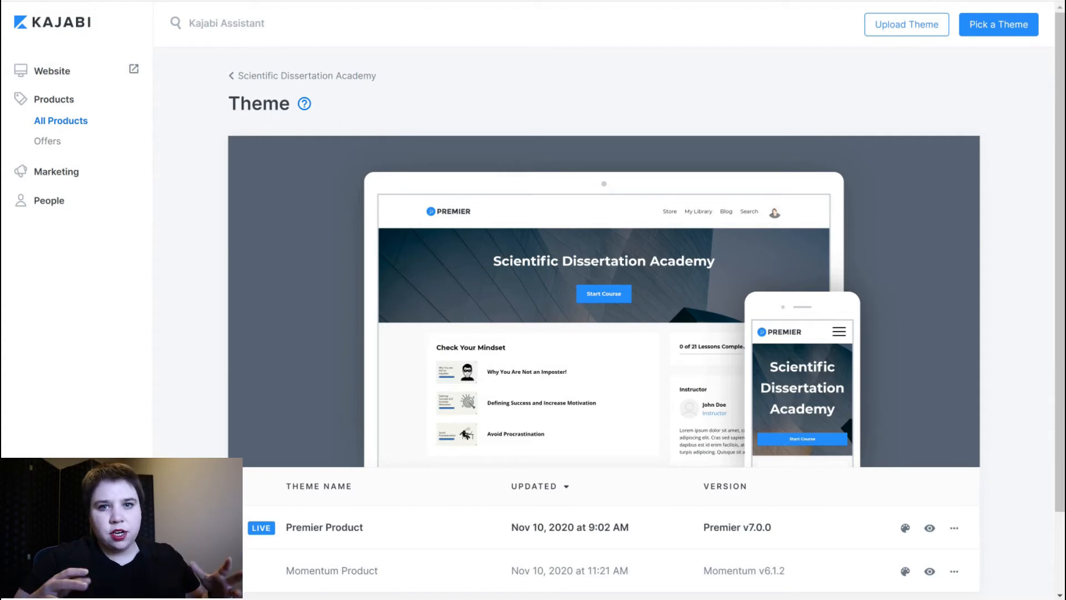
mouse_move(786, 459)
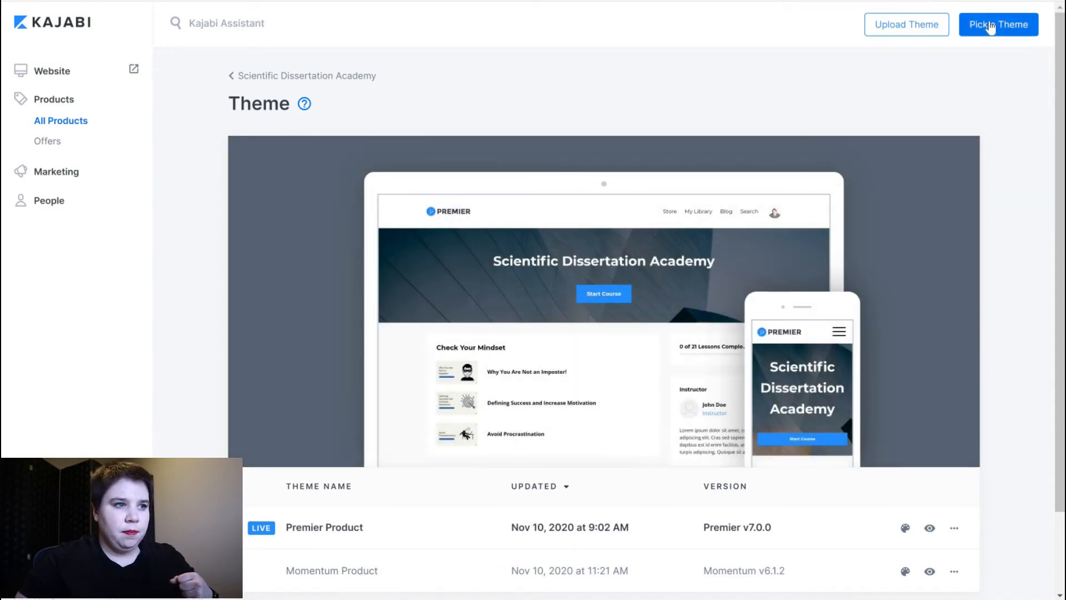
- Browse the available product themes in the theme library, and return to the course's Theme page
left_click(990, 27)
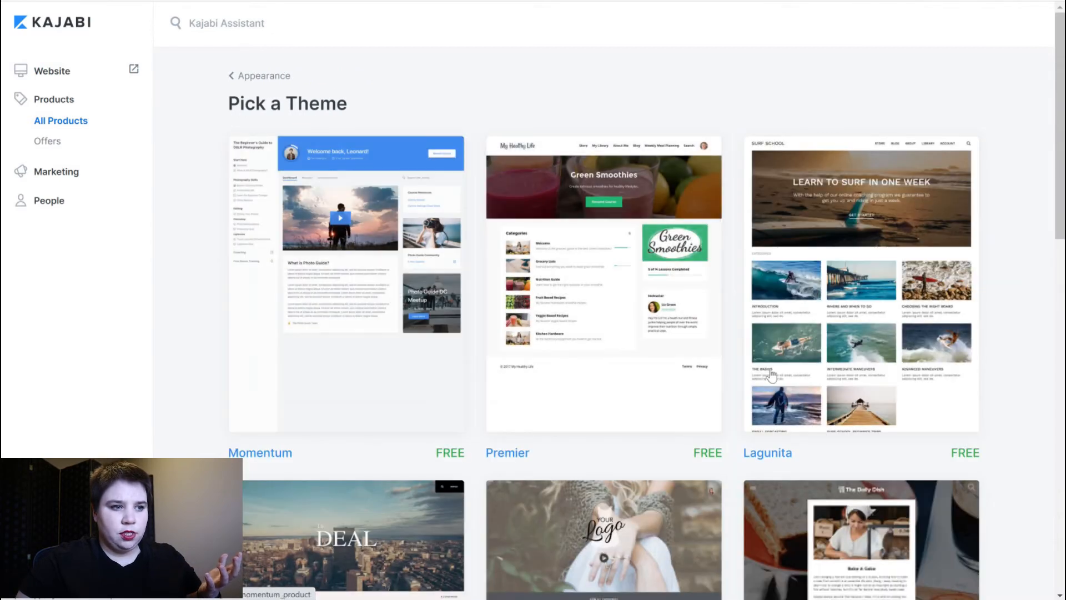
scroll(921, 478, "down", 4)
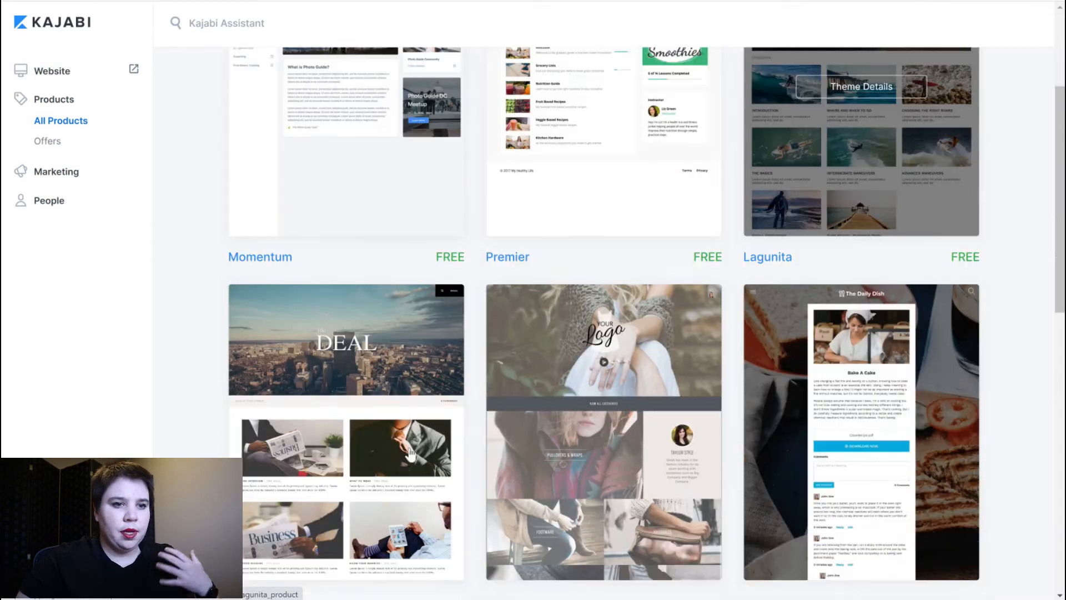
scroll(317, 512, "down", 4)
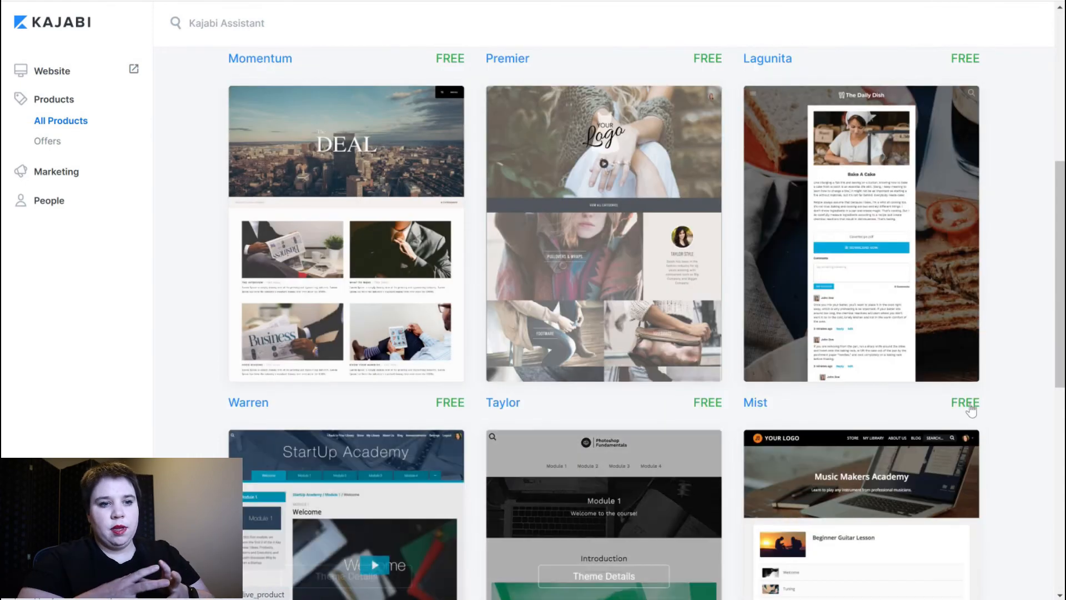
scroll(977, 416, "down", 5)
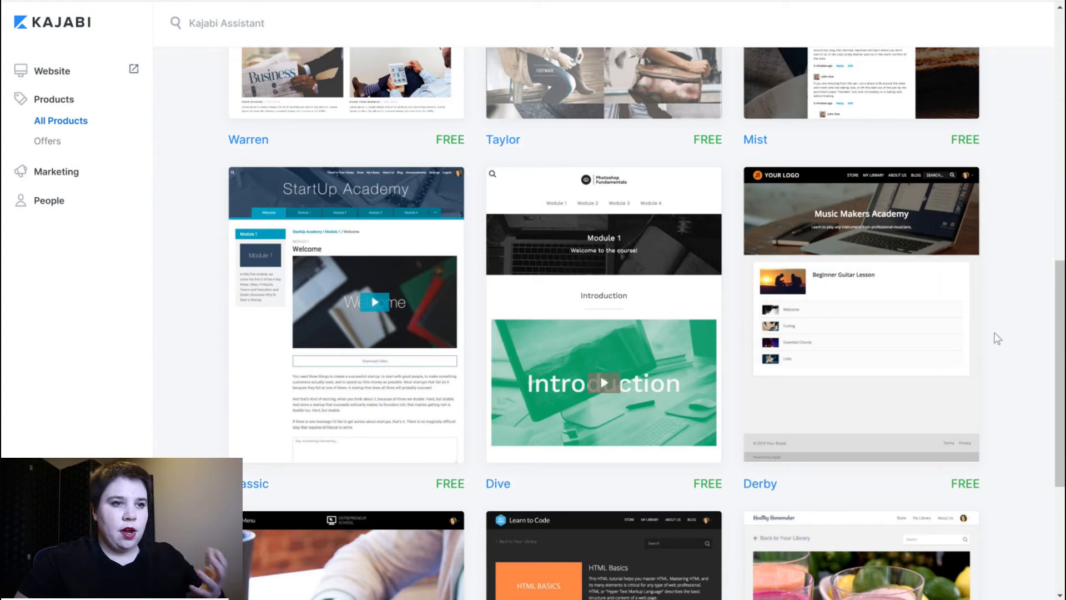
scroll(1001, 351, "down", 5)
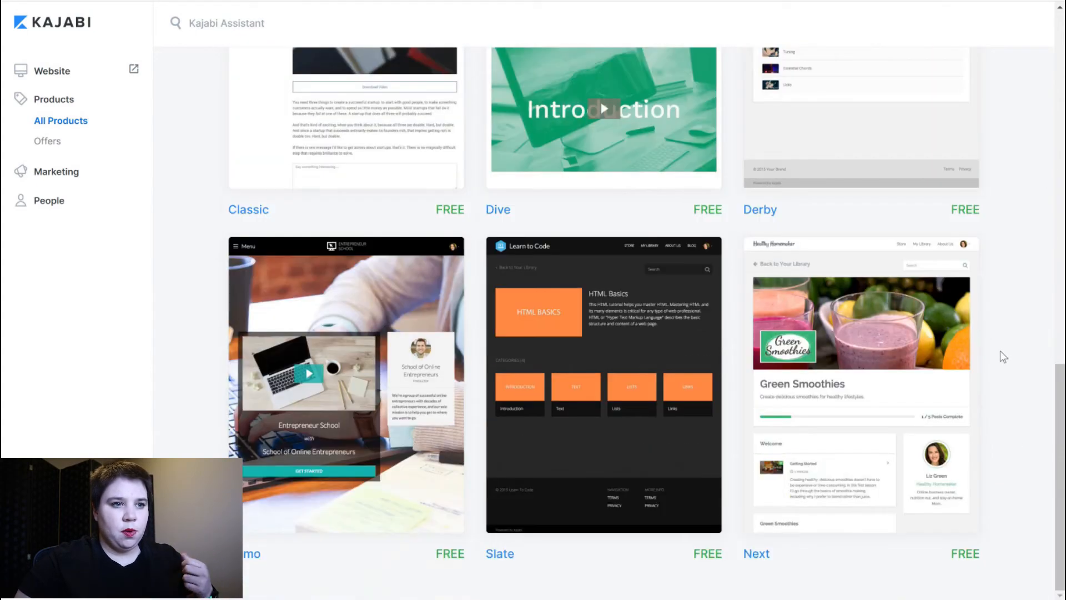
scroll(610, 317, "up", 15)
mouse_move(674, 286)
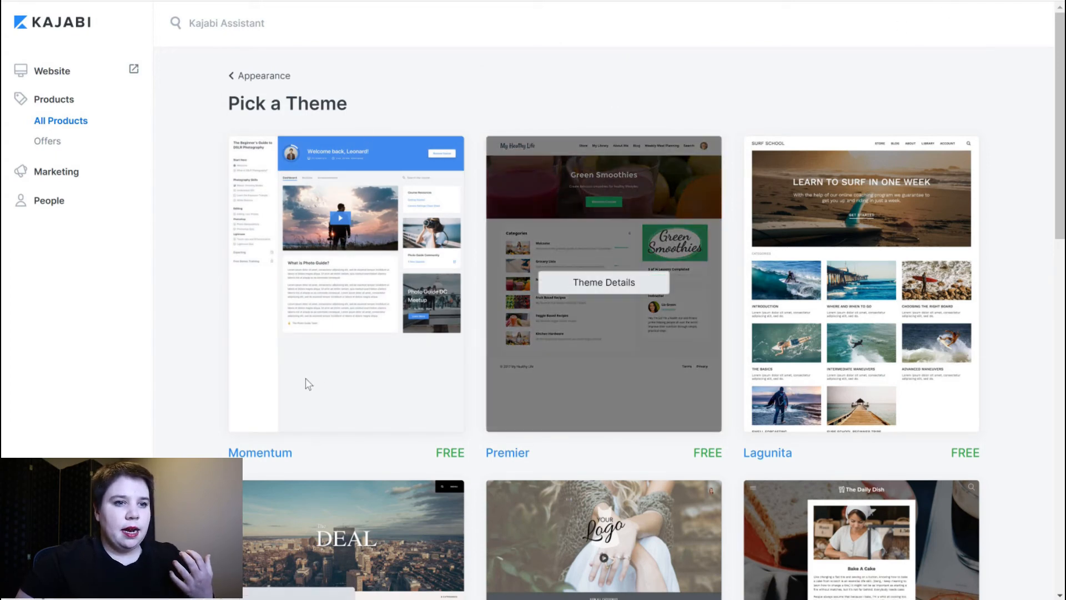
key("alt+Left")
- Open the Premier theme for customization and upload the laptop-and-phone desk photo as the Hero section's background image
mouse_move(581, 252)
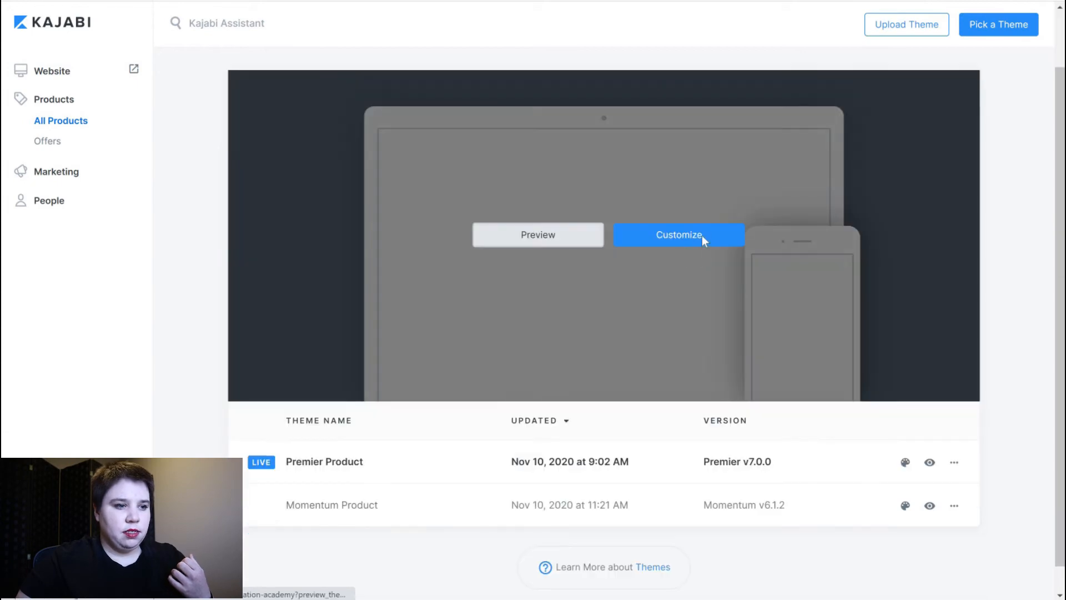
left_click(703, 238)
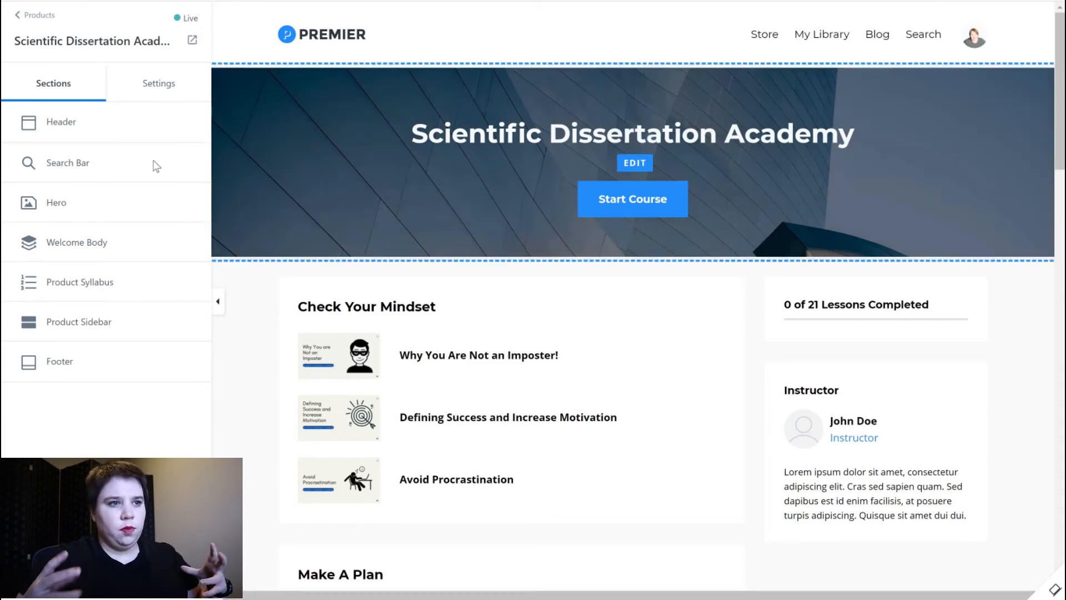
left_click(51, 206)
left_click(128, 326)
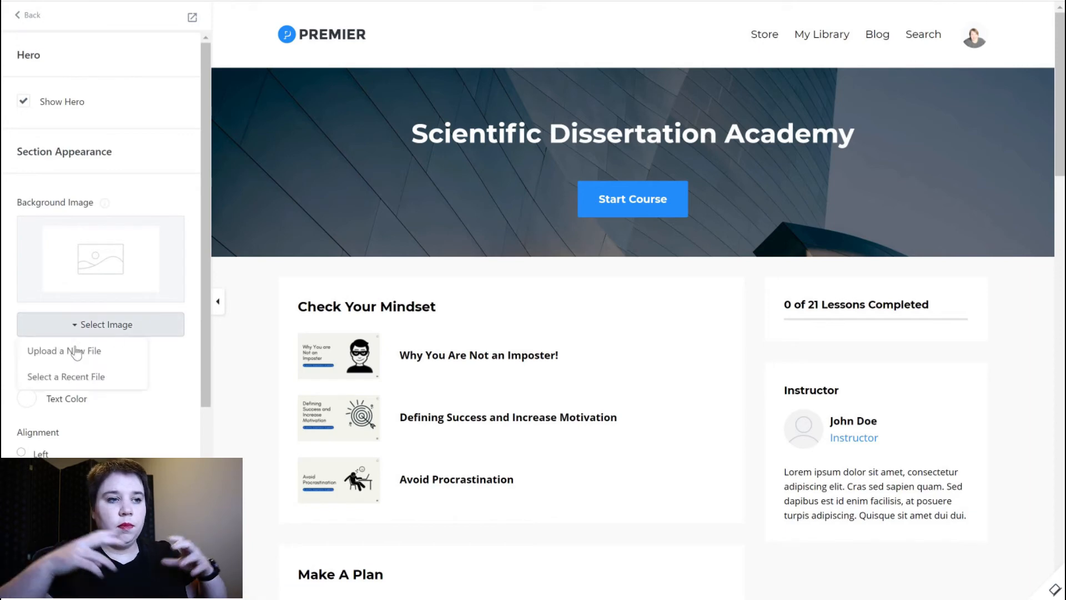
left_click(78, 348)
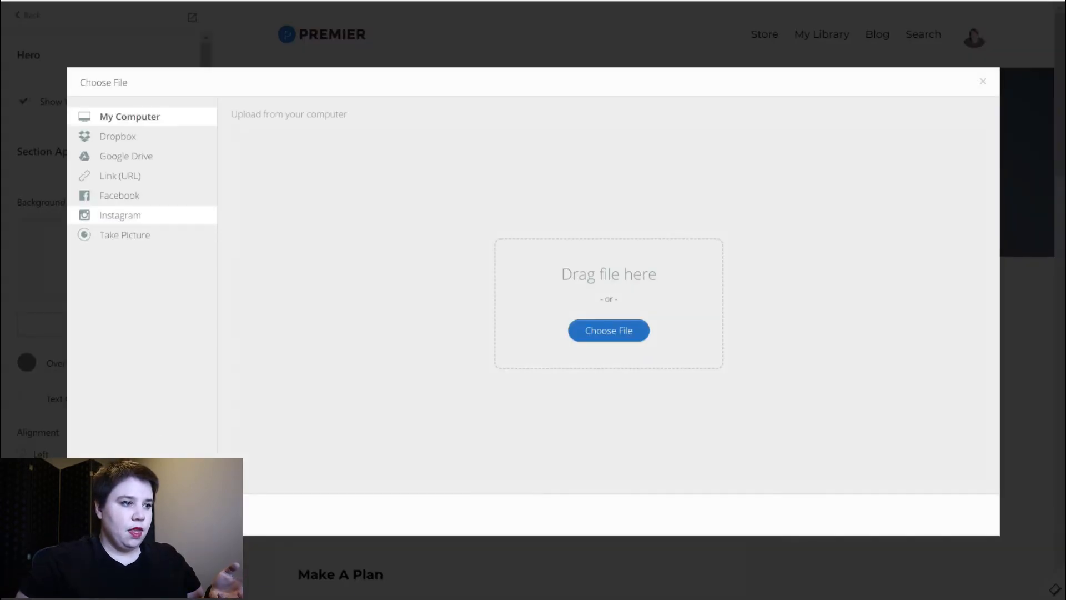
left_click(421, 184)
left_click(369, 262)
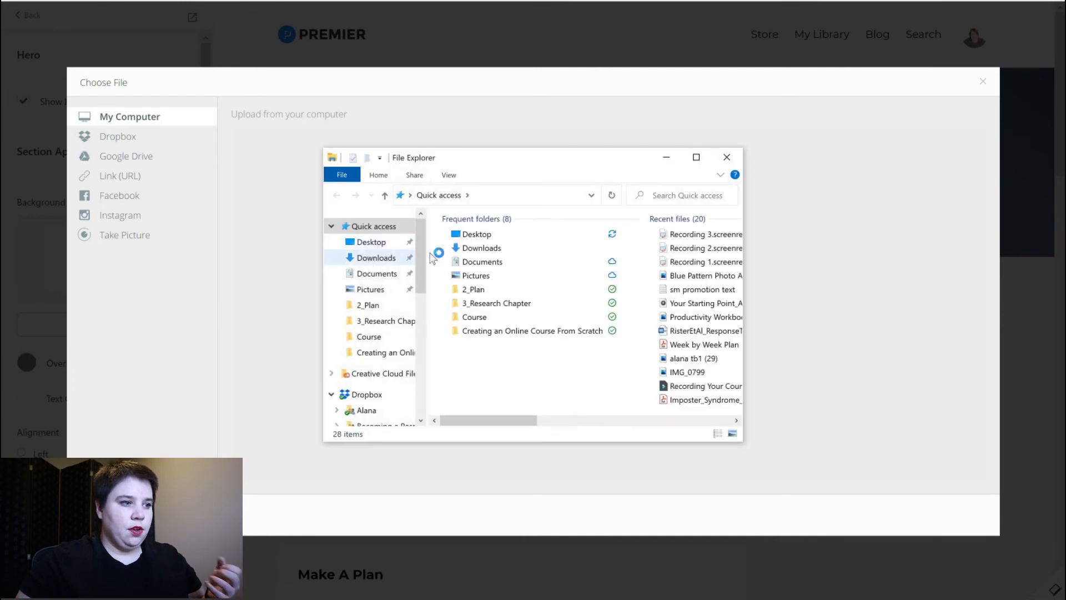
left_click_drag(863, 232, 805, 261)
left_click(948, 515)
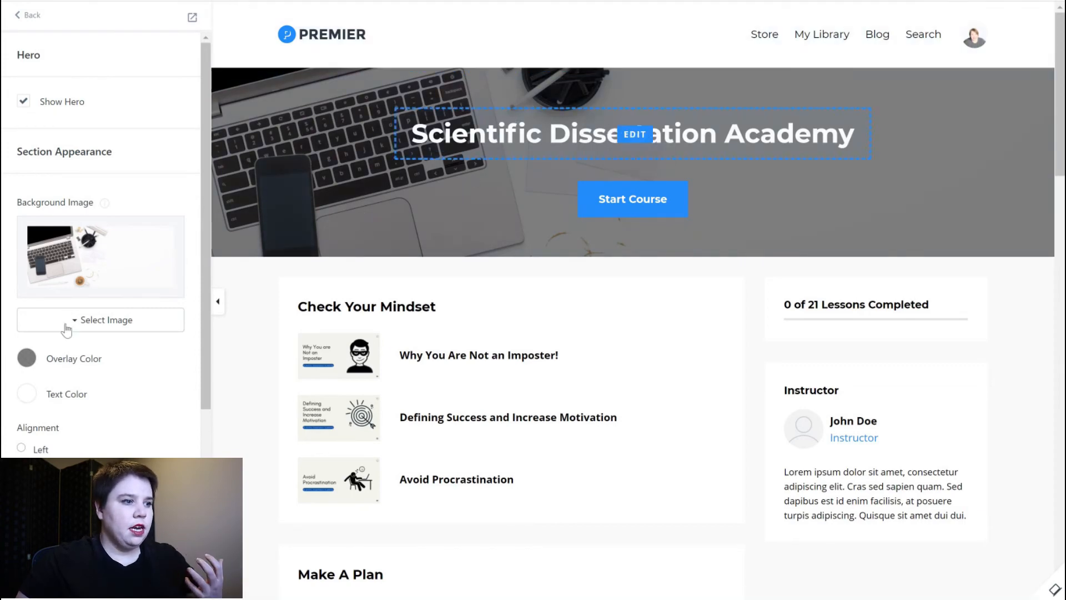
- Try black as the Hero section's text color over the desk photo
left_click(26, 393)
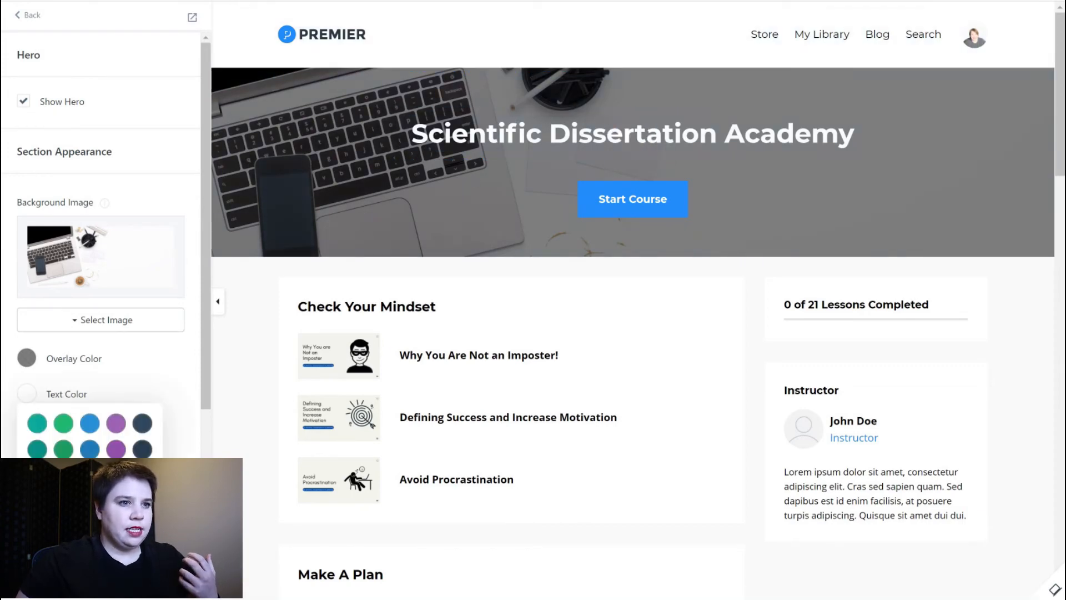
left_click(63, 502)
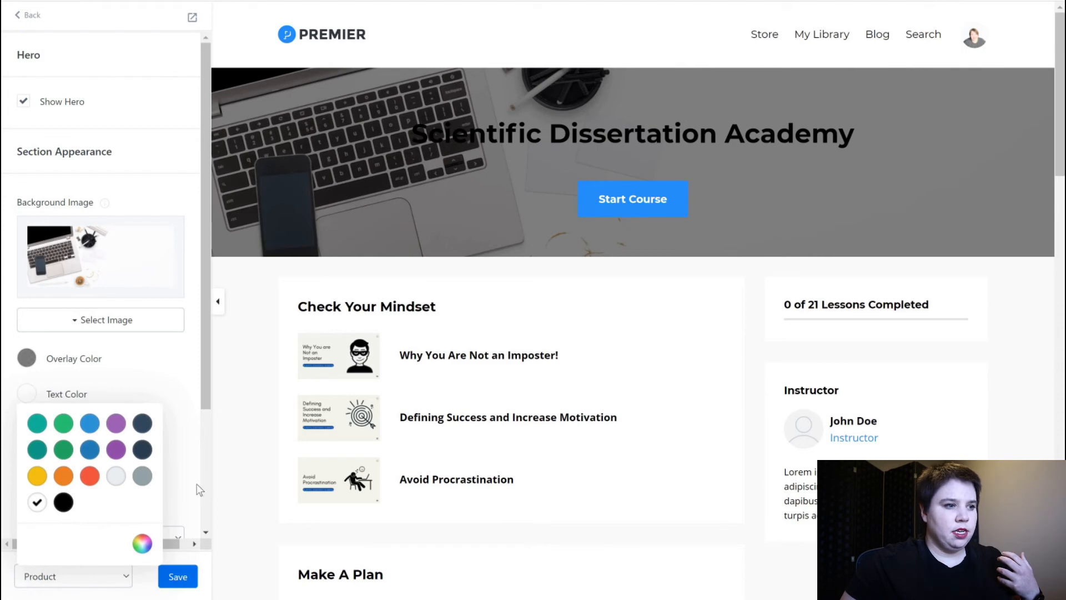
left_click(185, 398)
- Set the Hero section's overlay color to white and lower its opacity so the background photo shows through
left_click(27, 358)
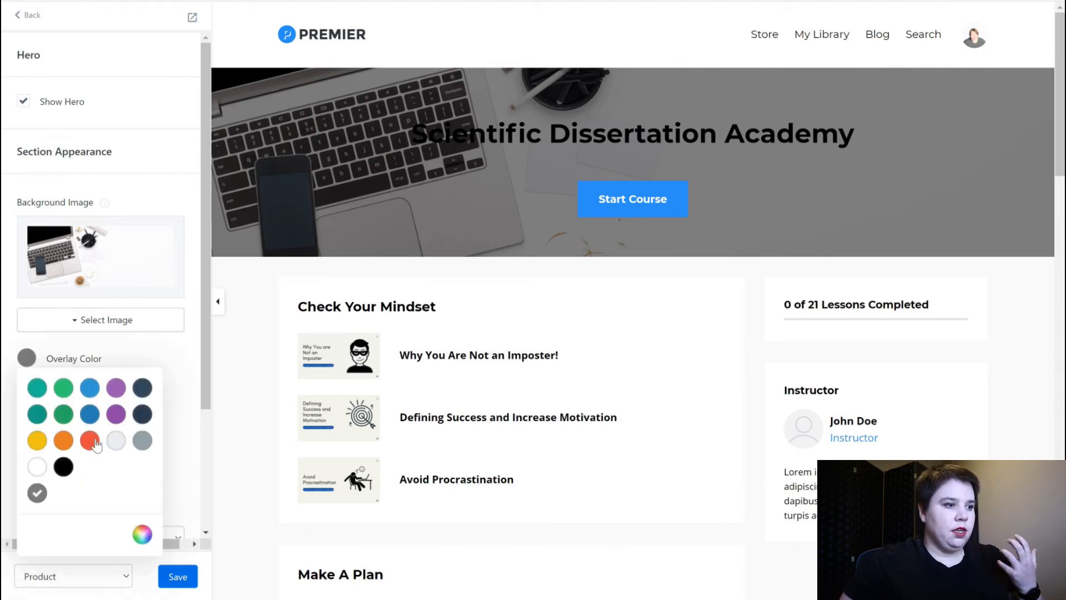
left_click(37, 466)
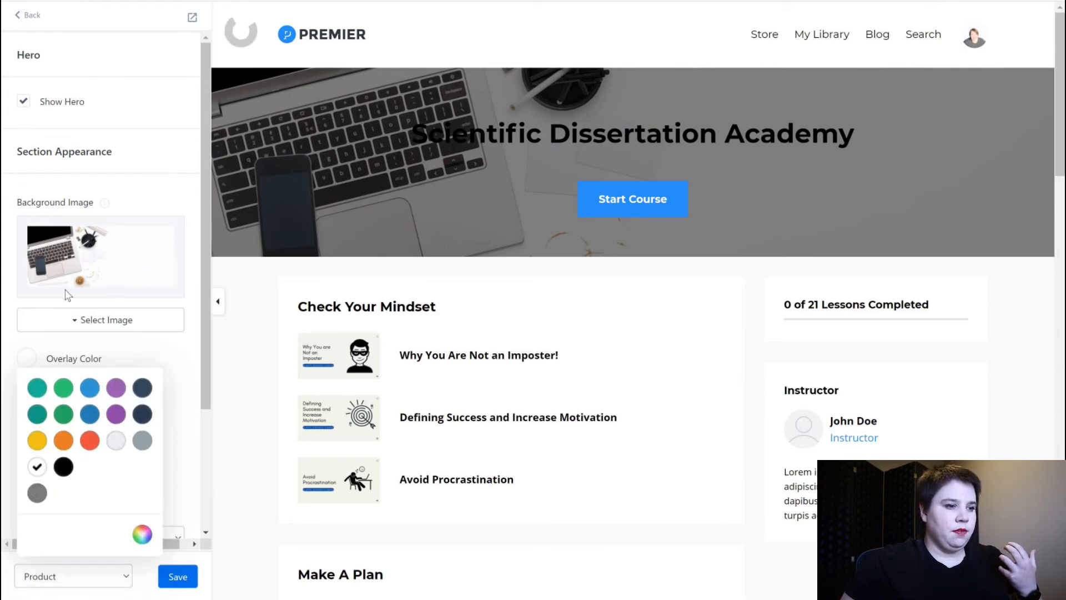
left_click(142, 534)
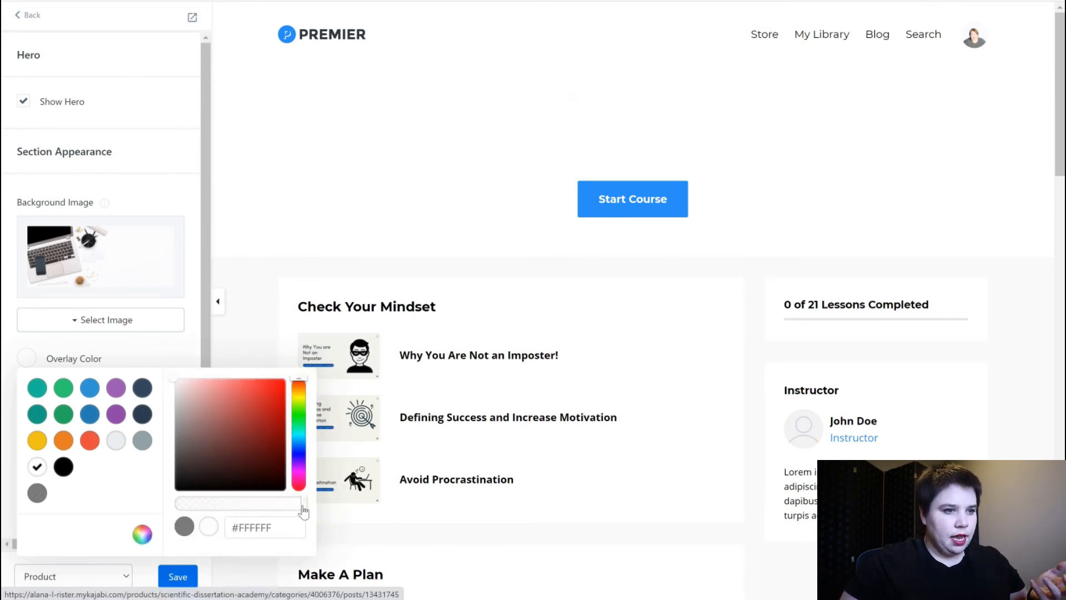
left_click_drag(283, 508, 273, 507)
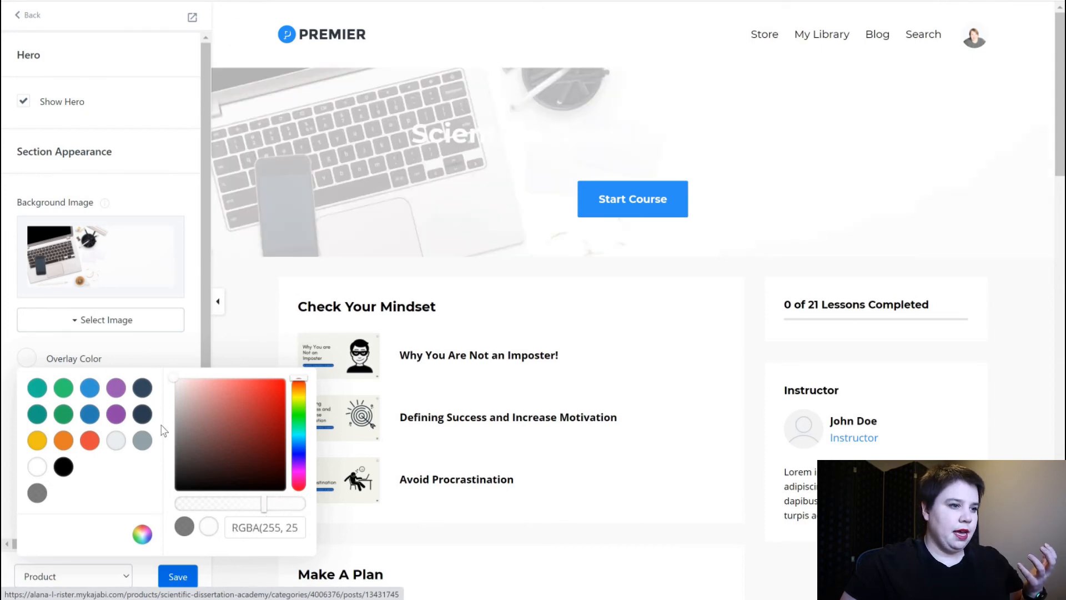
left_click(56, 428)
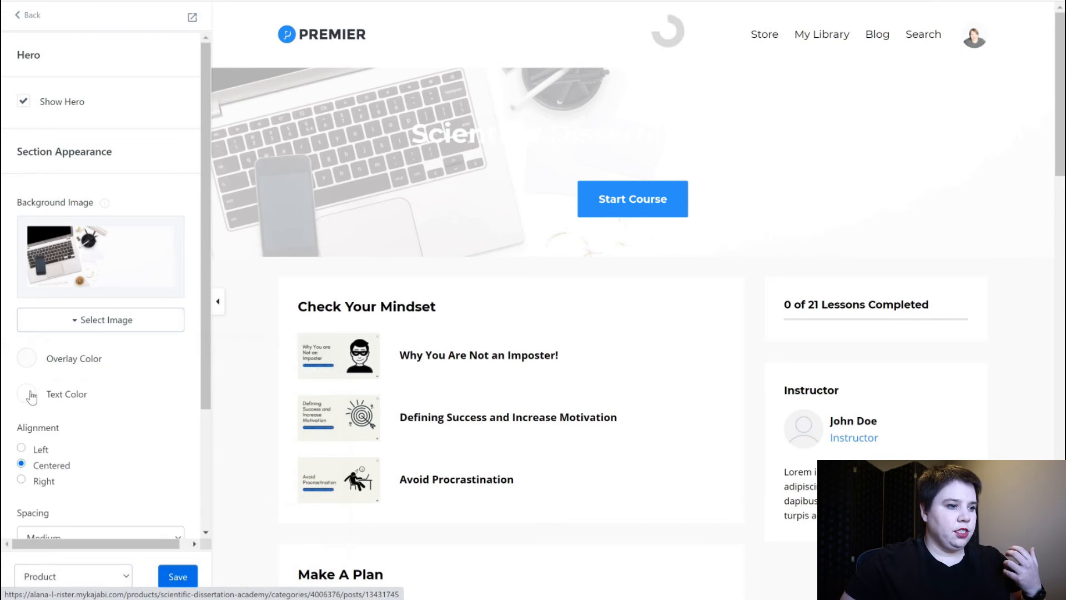
- Set the Hero section's text color to black
left_click(67, 494)
left_click(63, 502)
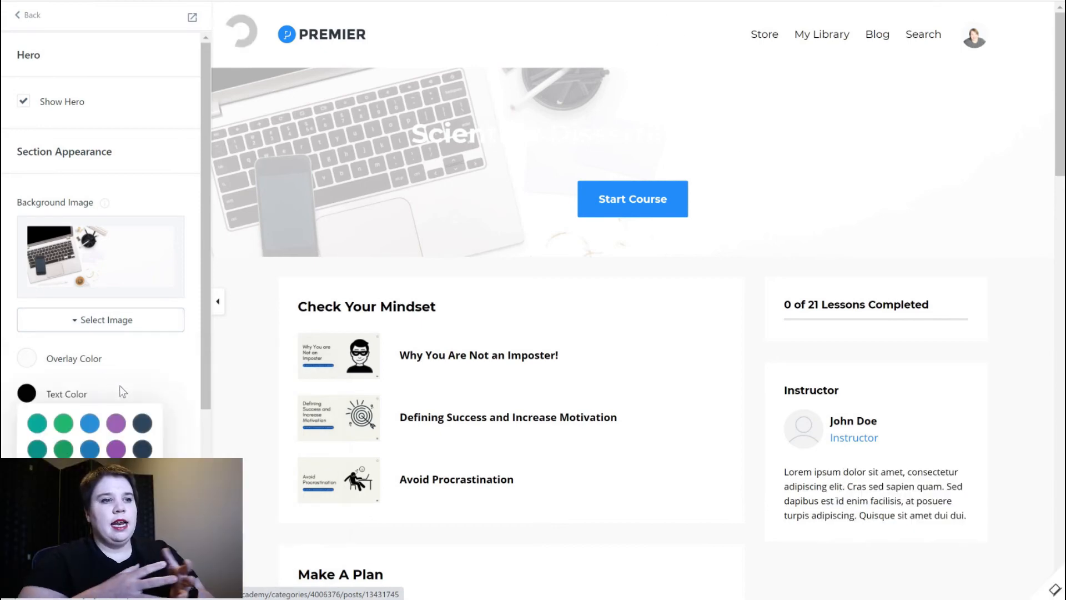
left_click(273, 352)
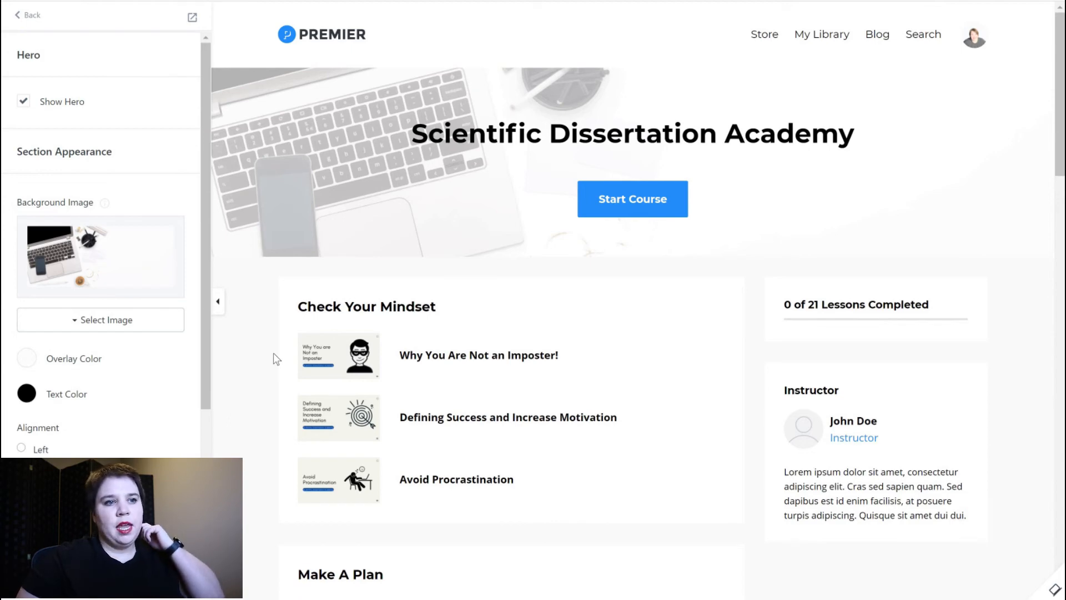
- Set the Hero section's Start Course button background to the custom dark blue #0029AC
left_click(640, 212)
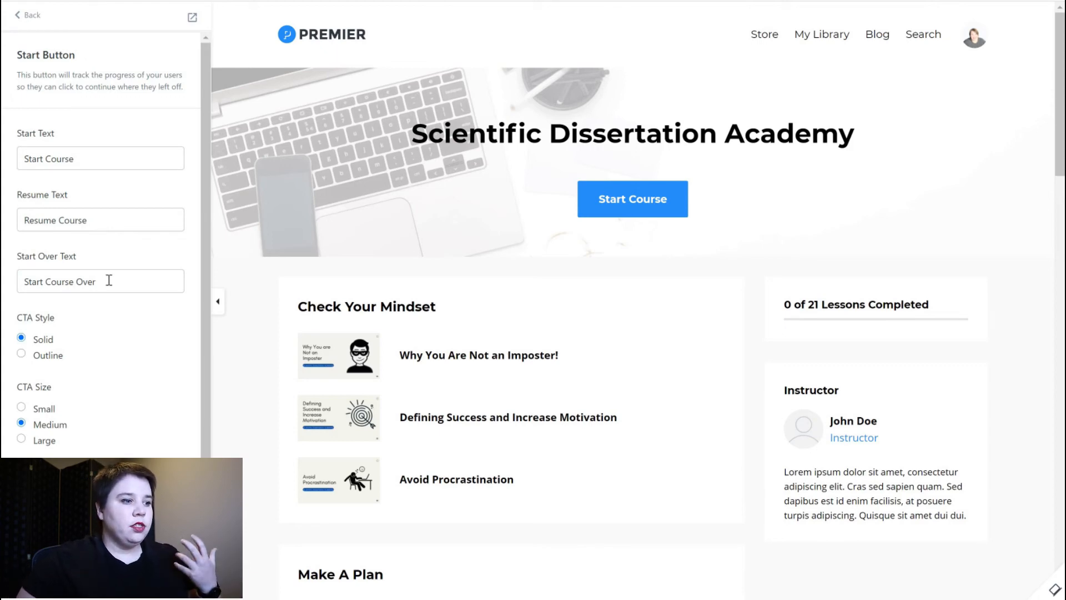
scroll(109, 281, "down", 2)
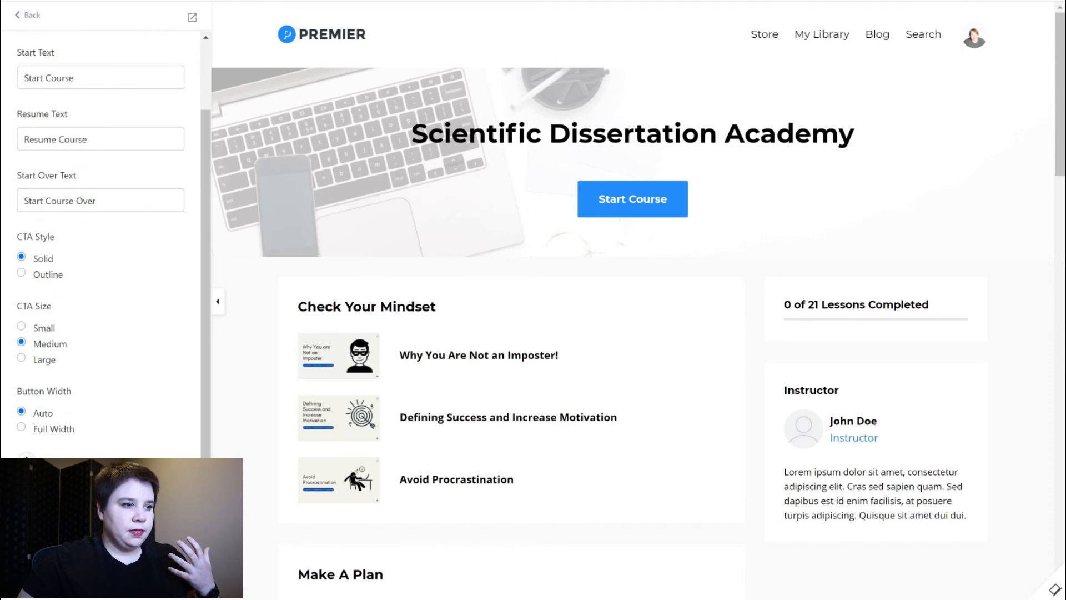
left_click(26, 458)
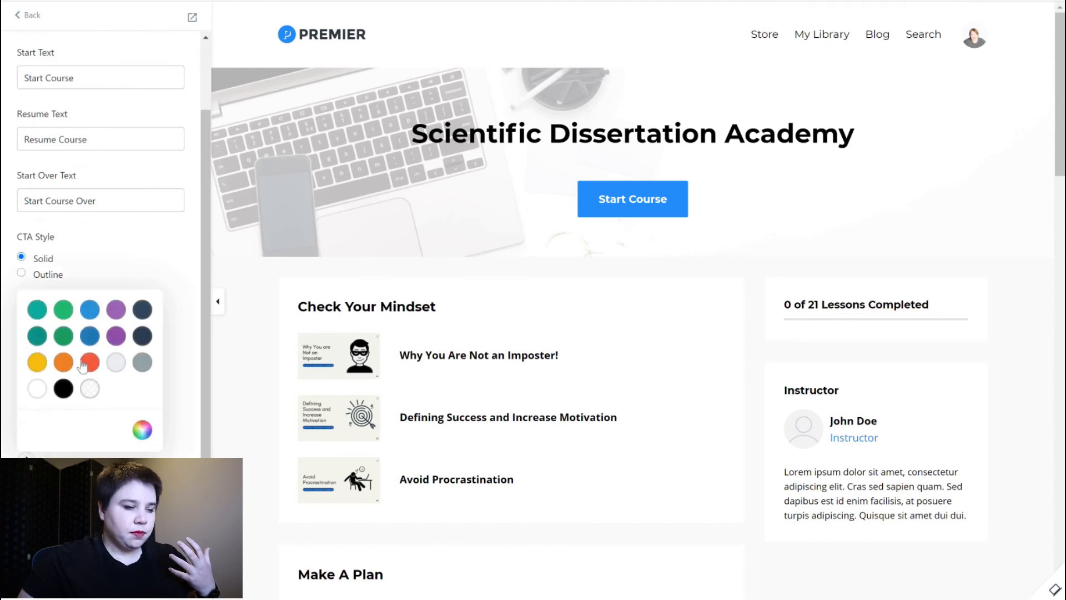
left_click(143, 435)
left_click_drag(277, 317, 288, 321)
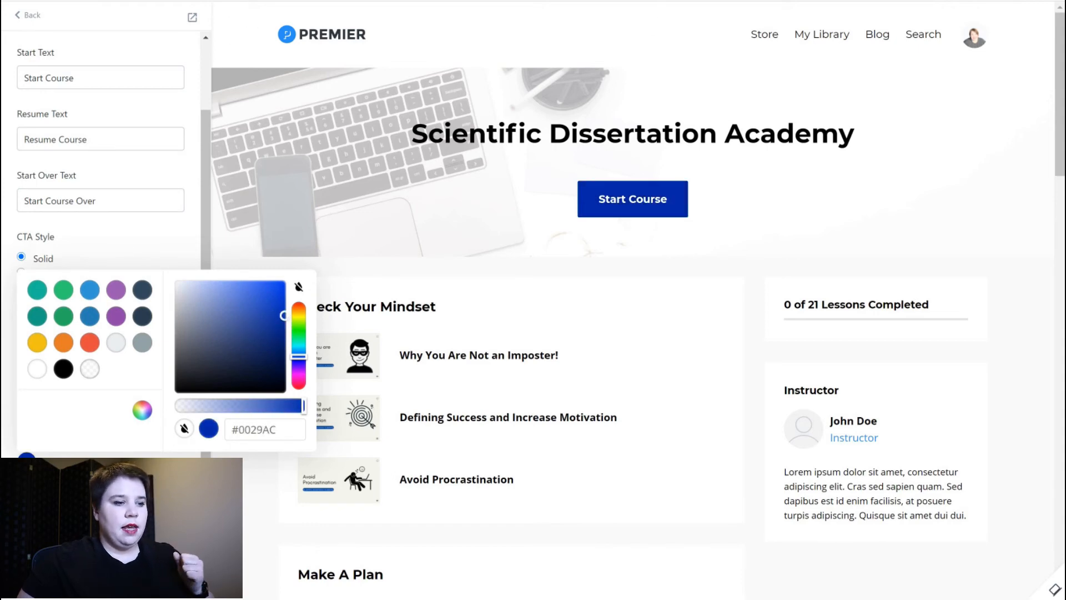
left_click(753, 174)
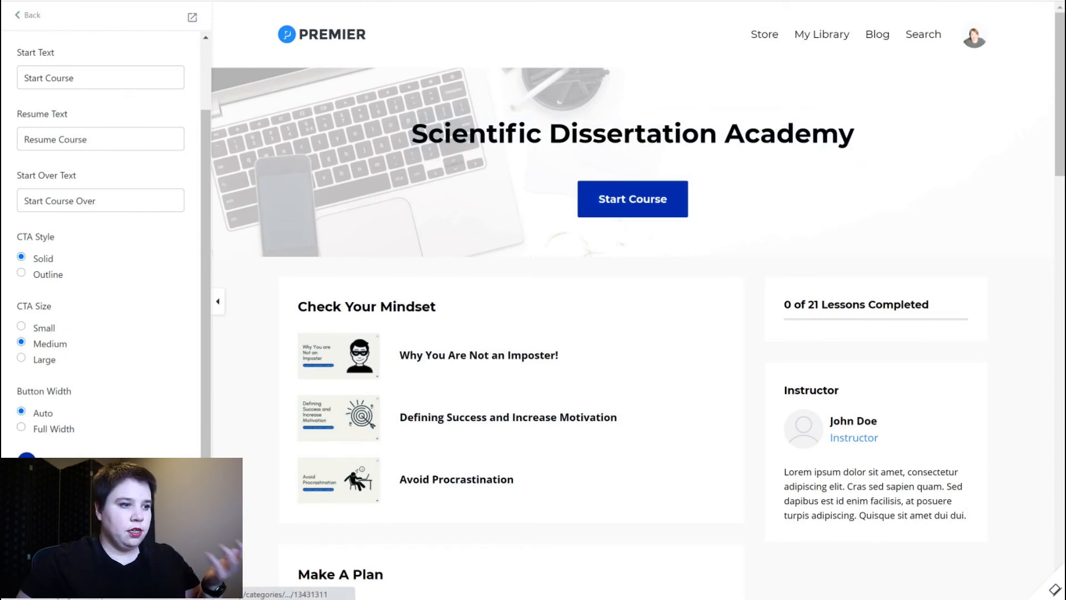
- Try the Full Width option on the Start Course button, set its width back to Auto, and return to the section list
left_click(26, 464)
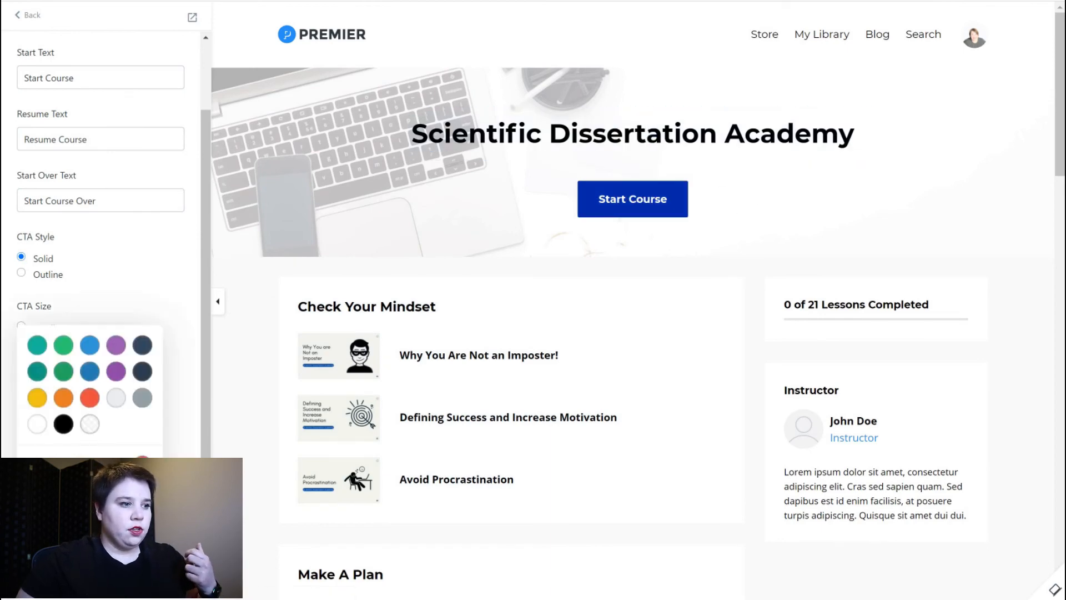
left_click(27, 464)
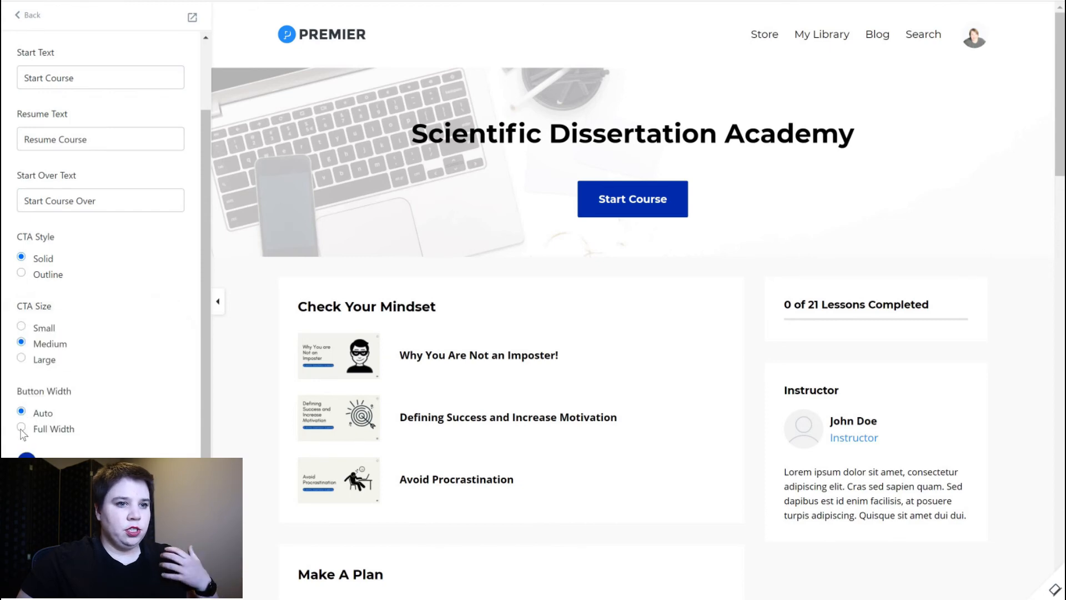
left_click(21, 428)
left_click(21, 412)
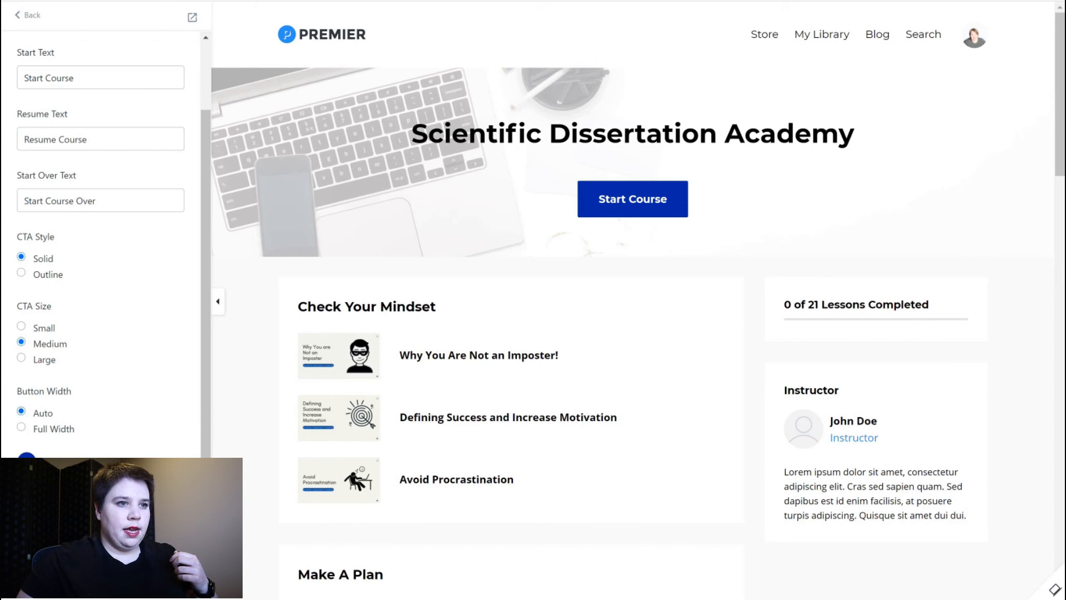
scroll(100, 250, "up", 2)
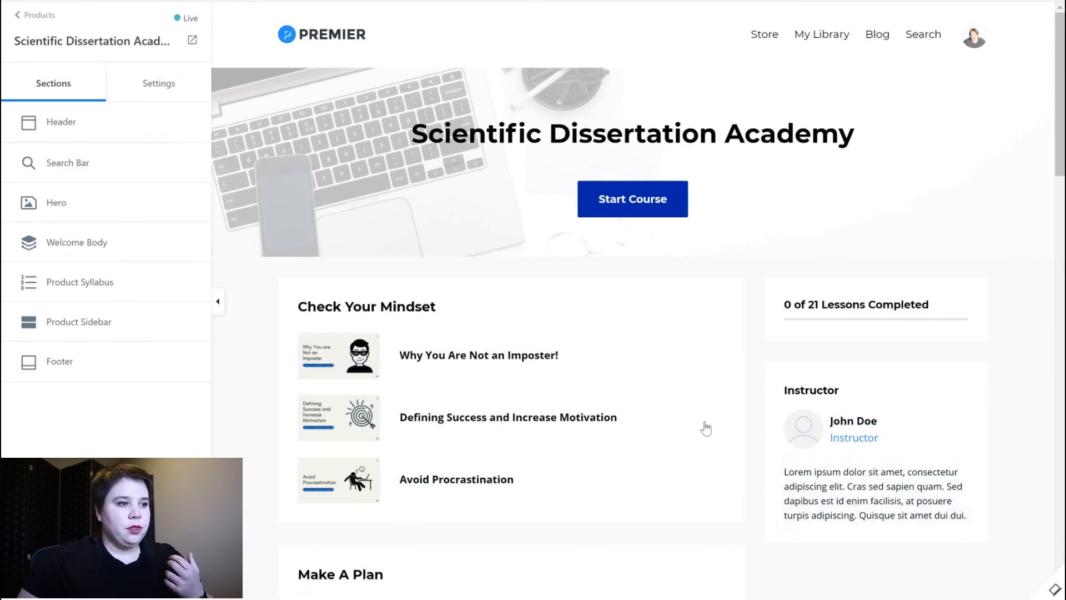
- Replace the placeholder name in the Product Sidebar's Instructor block with the instructor's title and full name
left_click(77, 324)
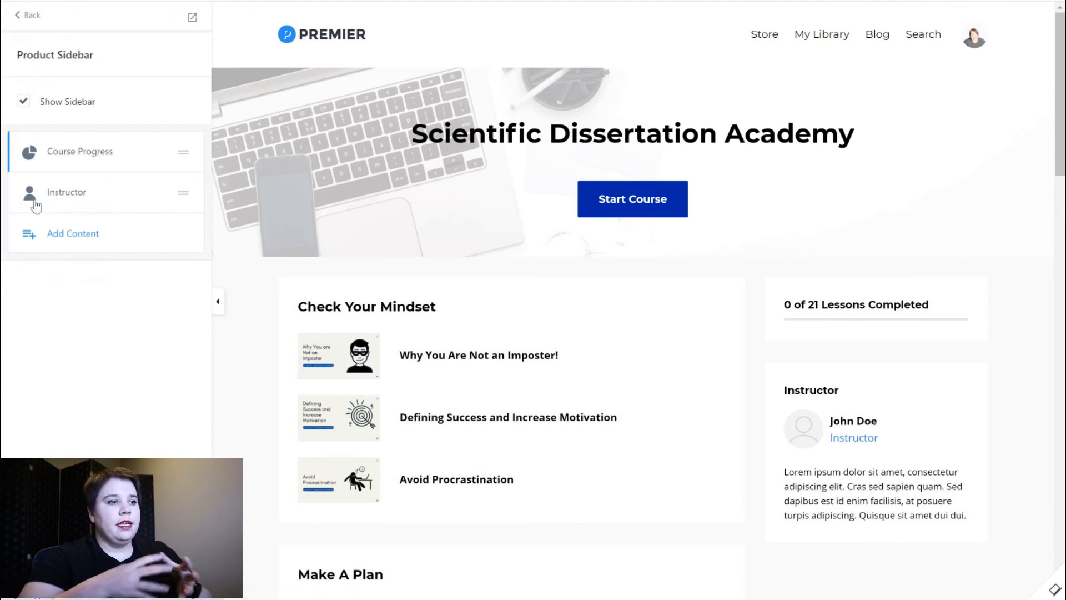
left_click(53, 194)
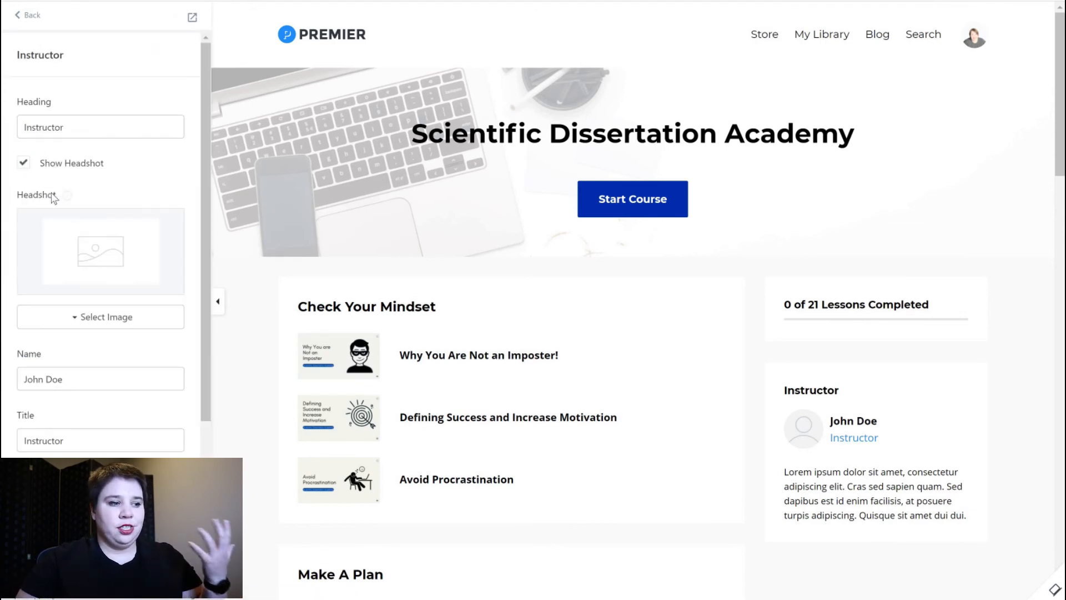
scroll(85, 164, "down", 3)
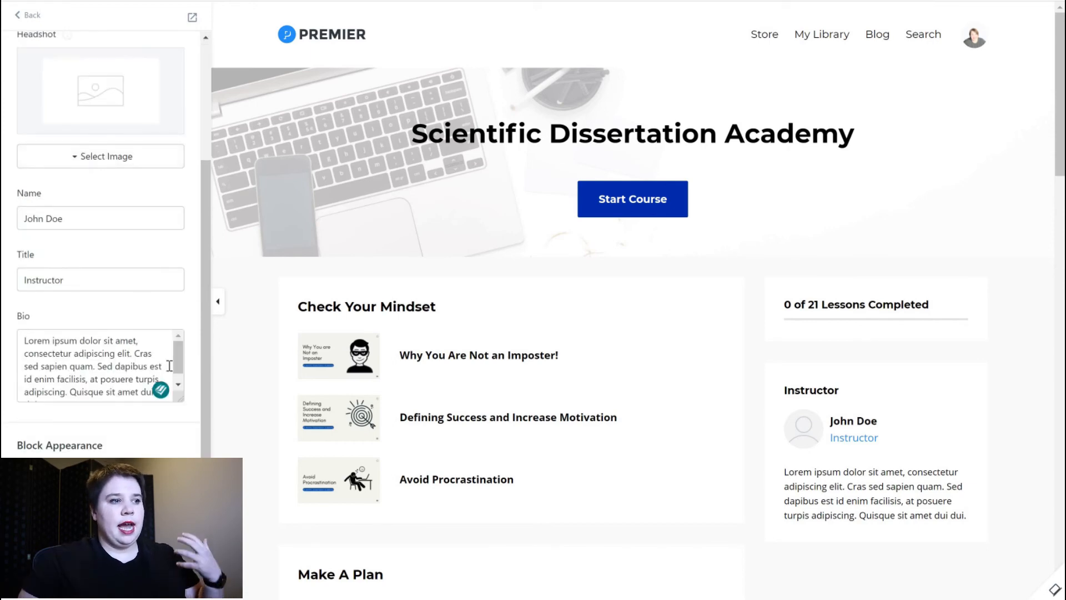
scroll(65, 214, "up", 3)
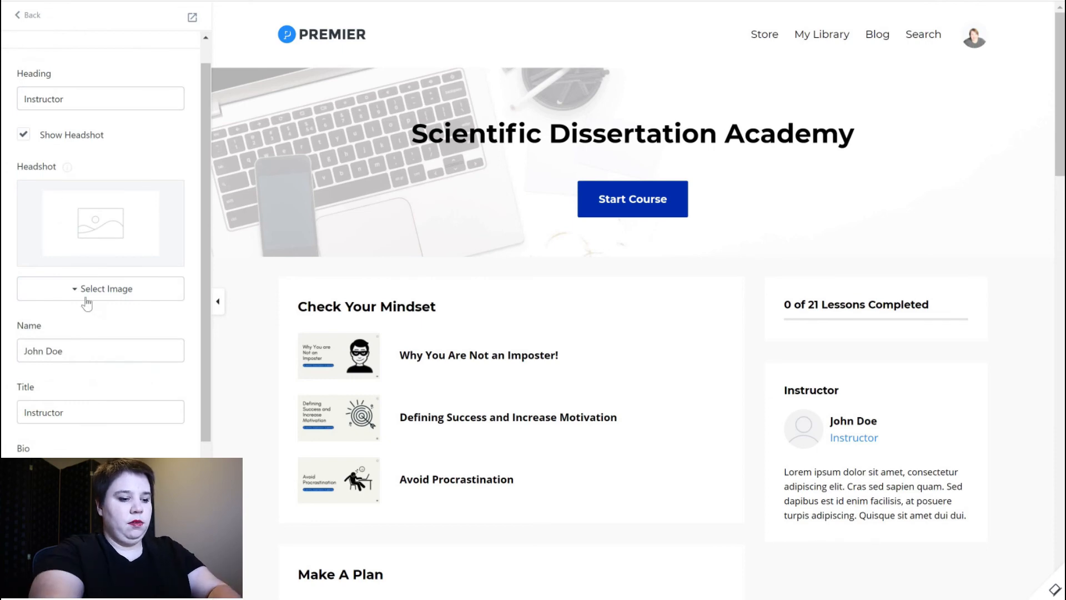
key("Tab")
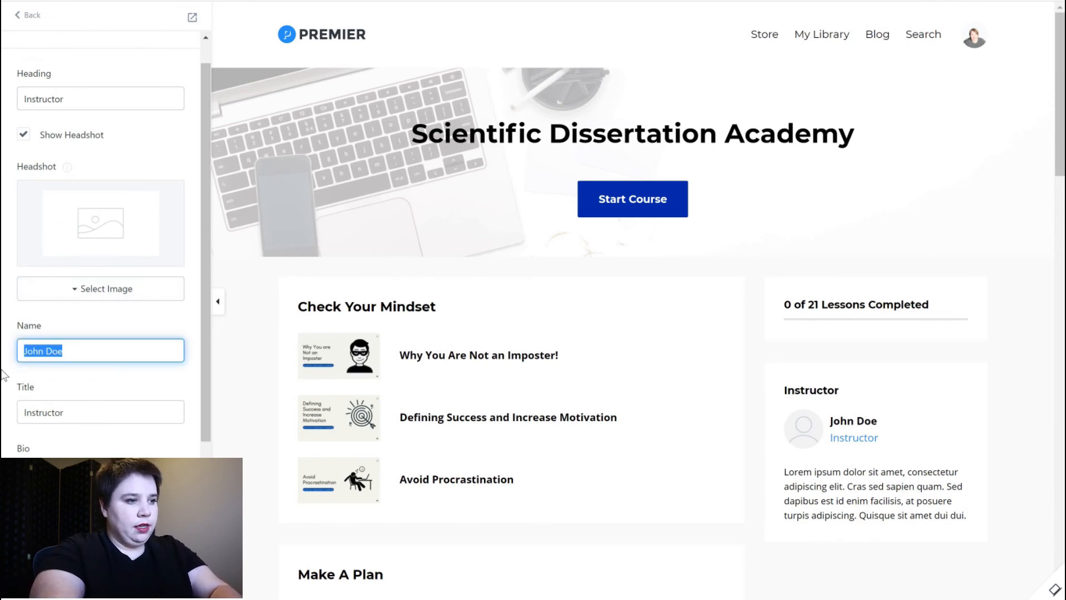
type("Dr. Alana")
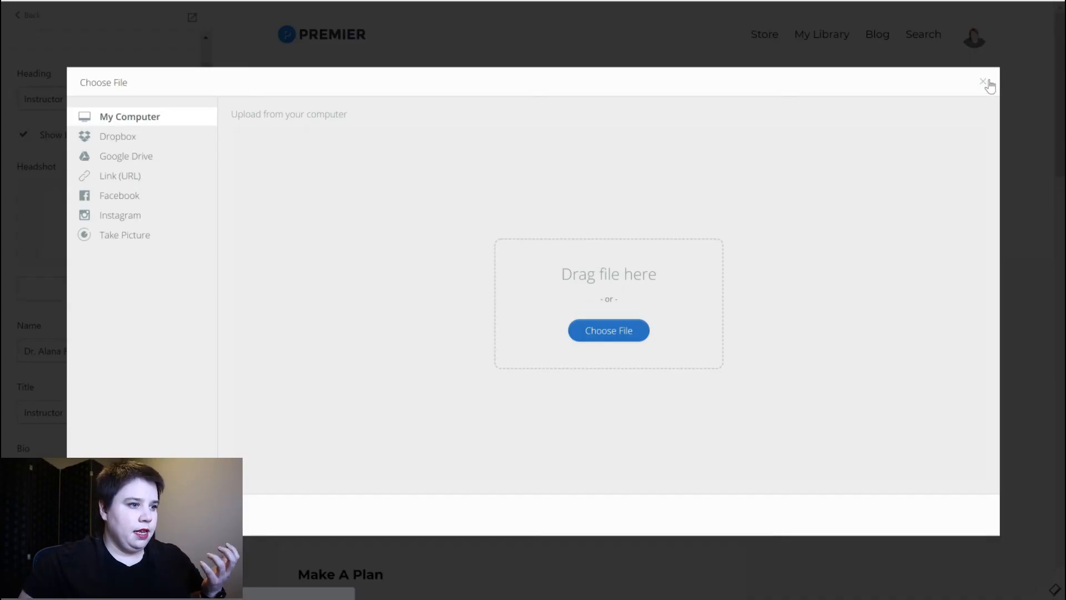
- Choose the wide photo of the smiling instructor in a gray shirt from the recent files as the Instructor block's headshot
left_click(11, 325)
left_click(100, 289)
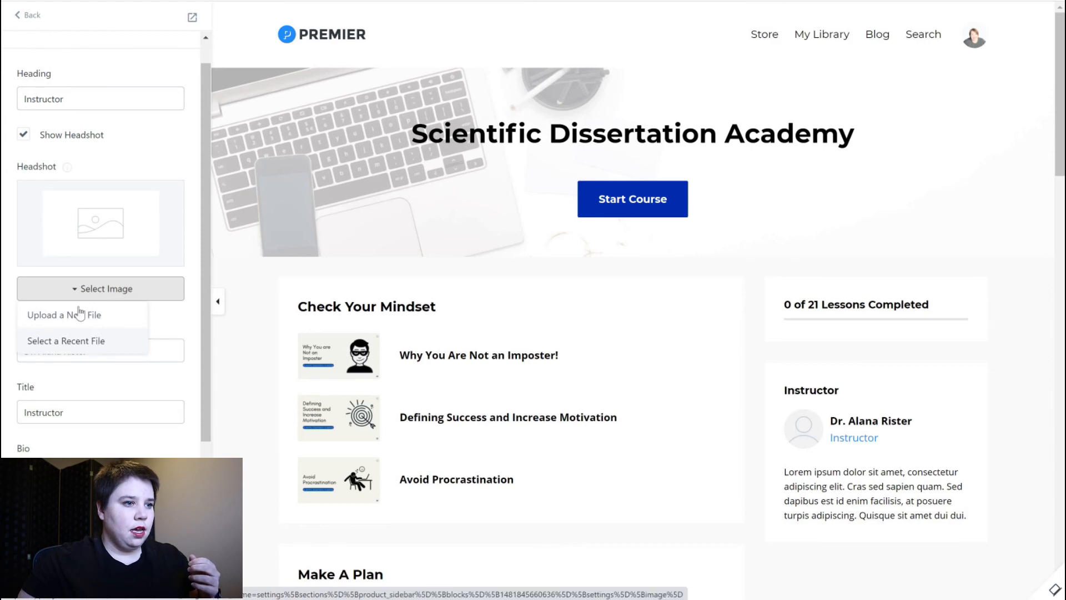
left_click(142, 341)
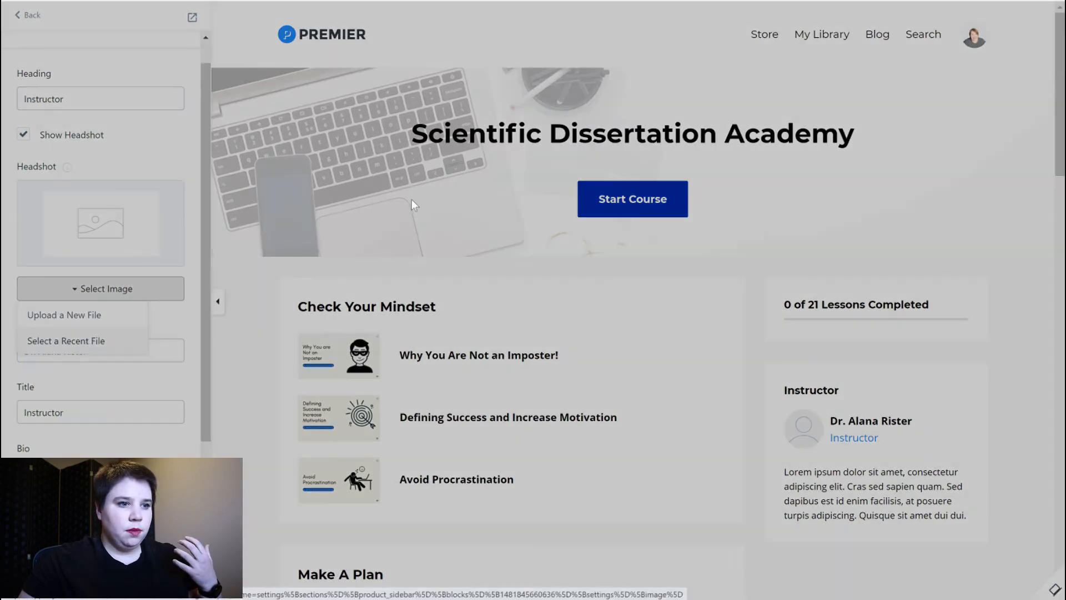
scroll(481, 277, "down", 3)
scroll(481, 277, "down", 5)
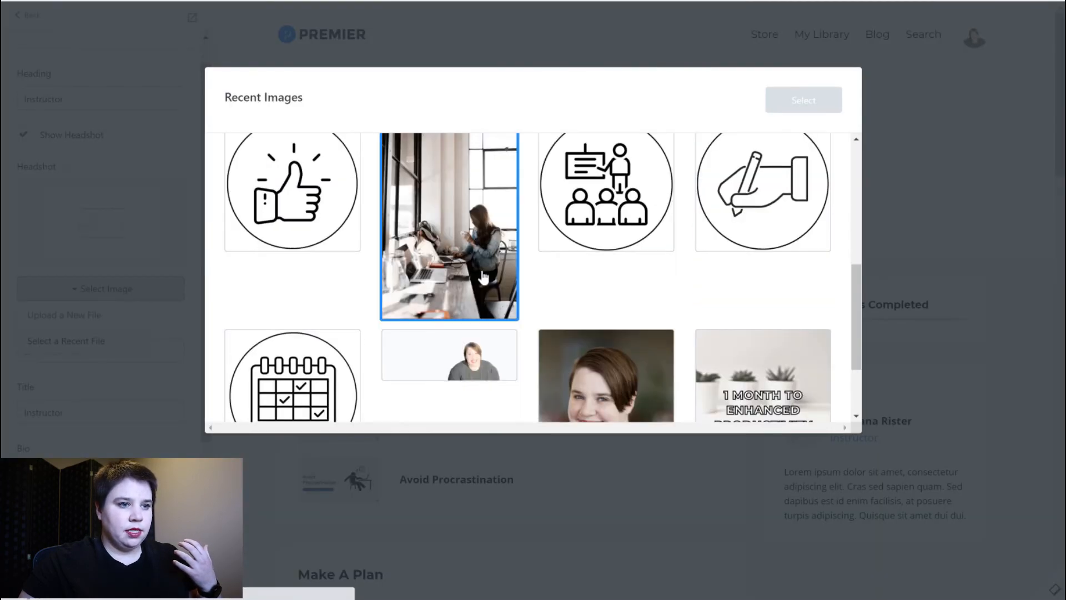
left_click(467, 253)
scroll(465, 313, "up", 1)
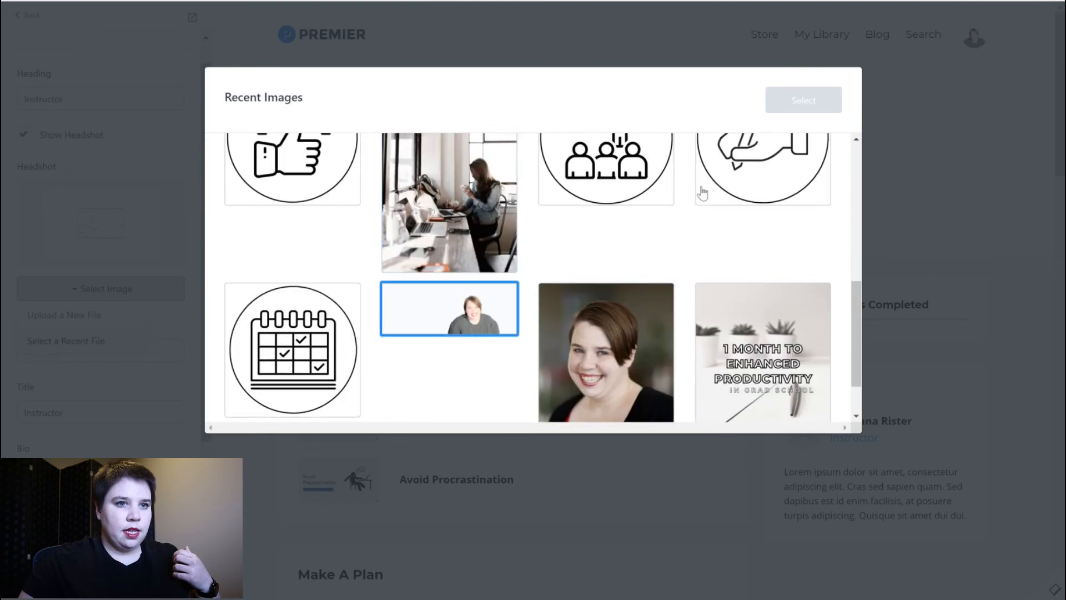
left_click(500, 311)
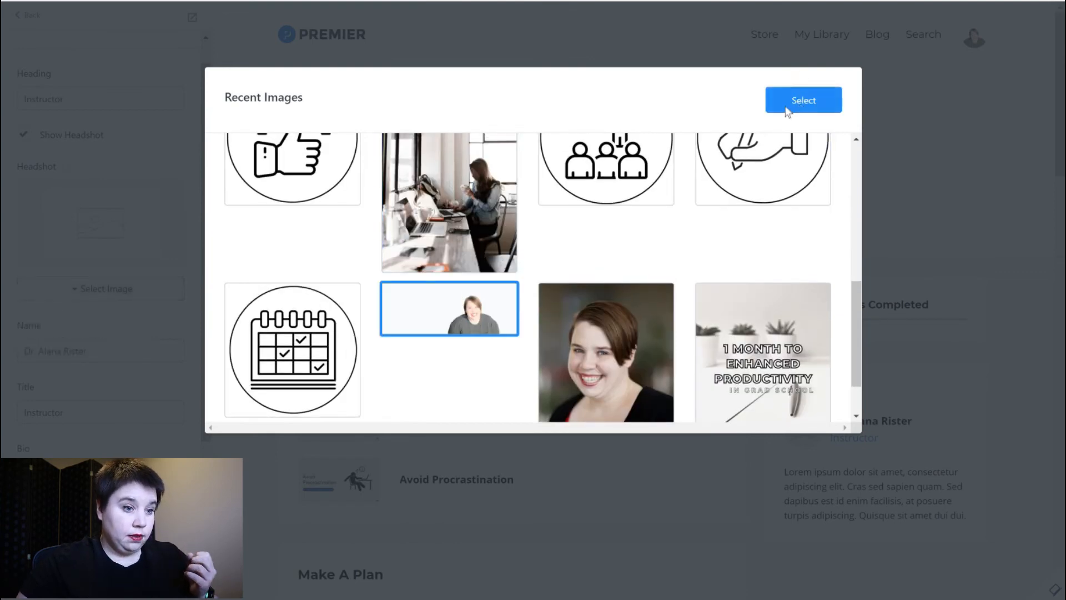
left_click(787, 109)
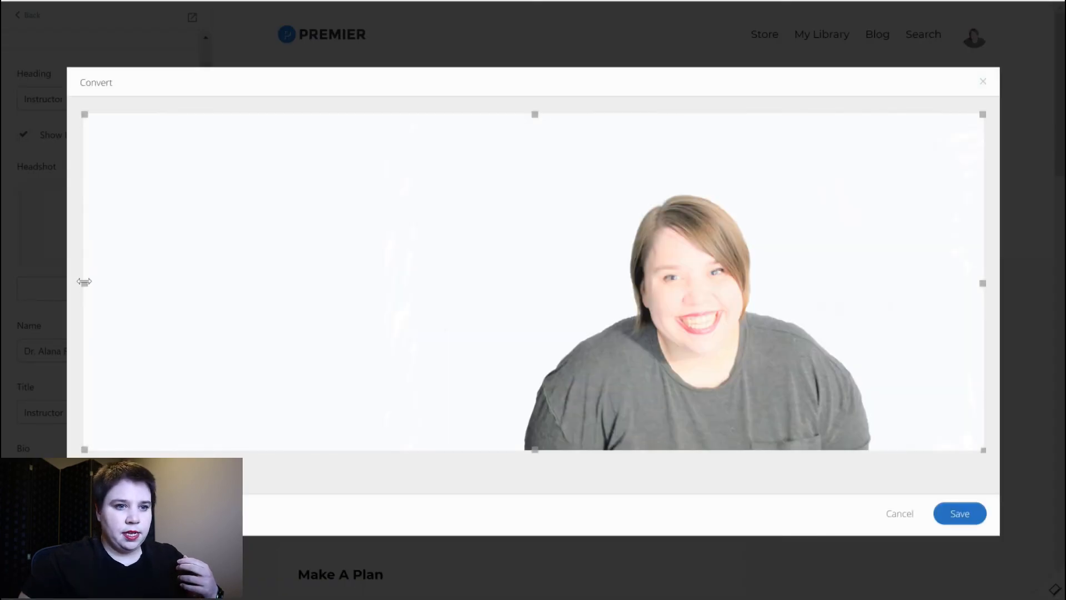
- Crop the headshot closely around the instructor's head and shoulders and save the cropped image
left_click_drag(464, 260, 525, 264)
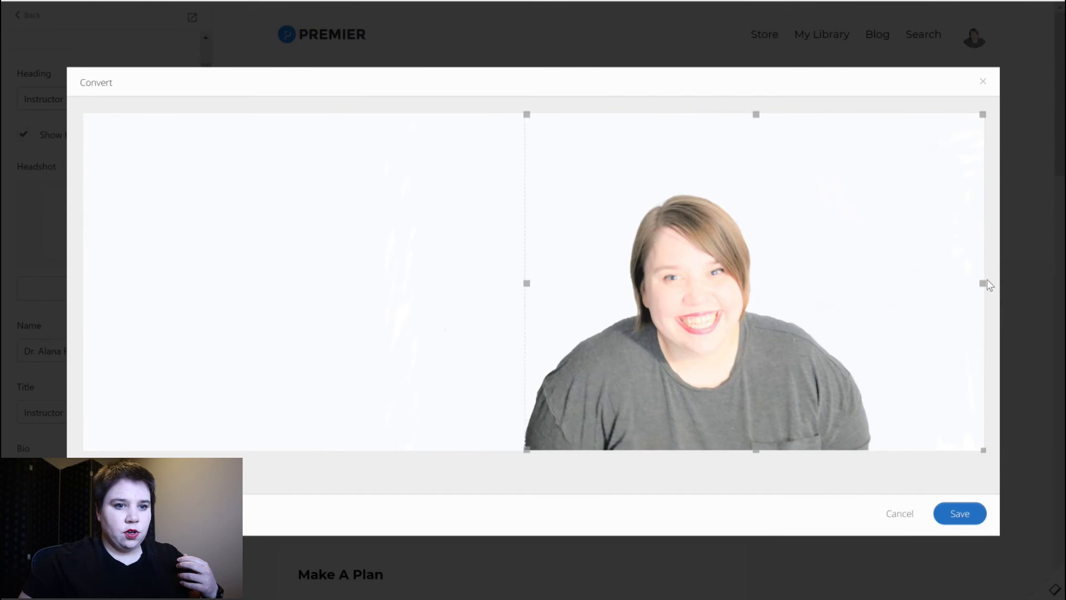
left_click_drag(848, 285, 859, 285)
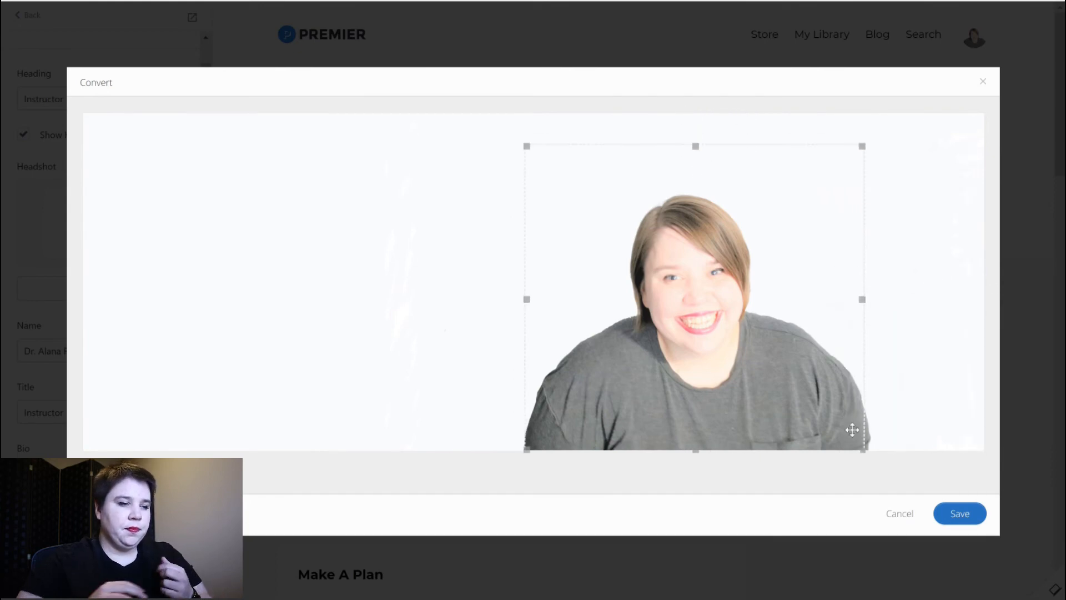
left_click(960, 513)
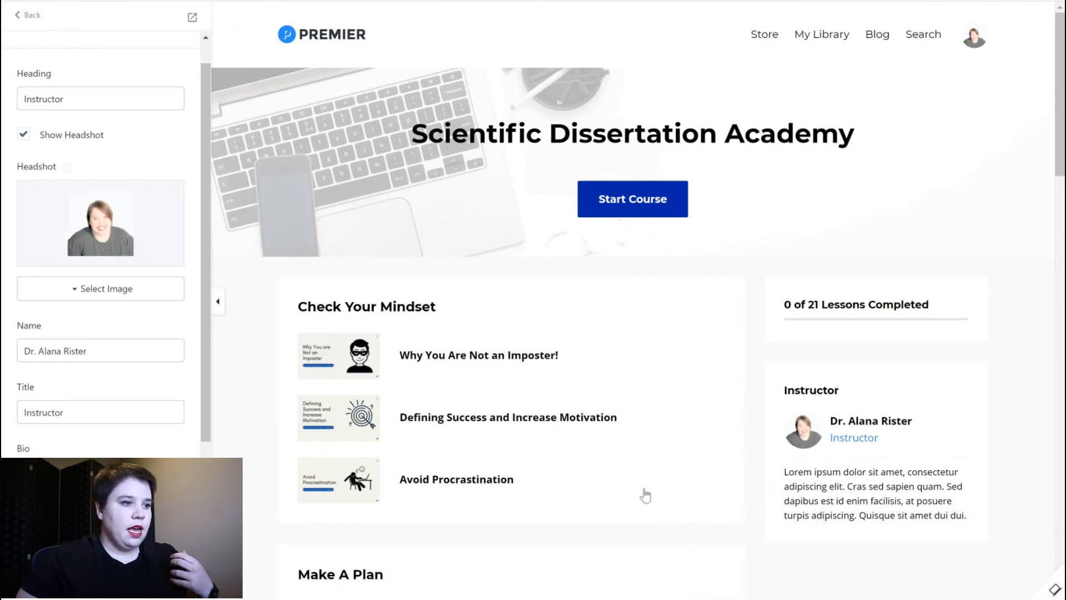
- Replace the Instructor block's placeholder bio with text beginning "My goal is to help you complete your scientific dissertation without stress." and mentioning the Ph.D. in Chemistry
scroll(155, 384, "down", 2)
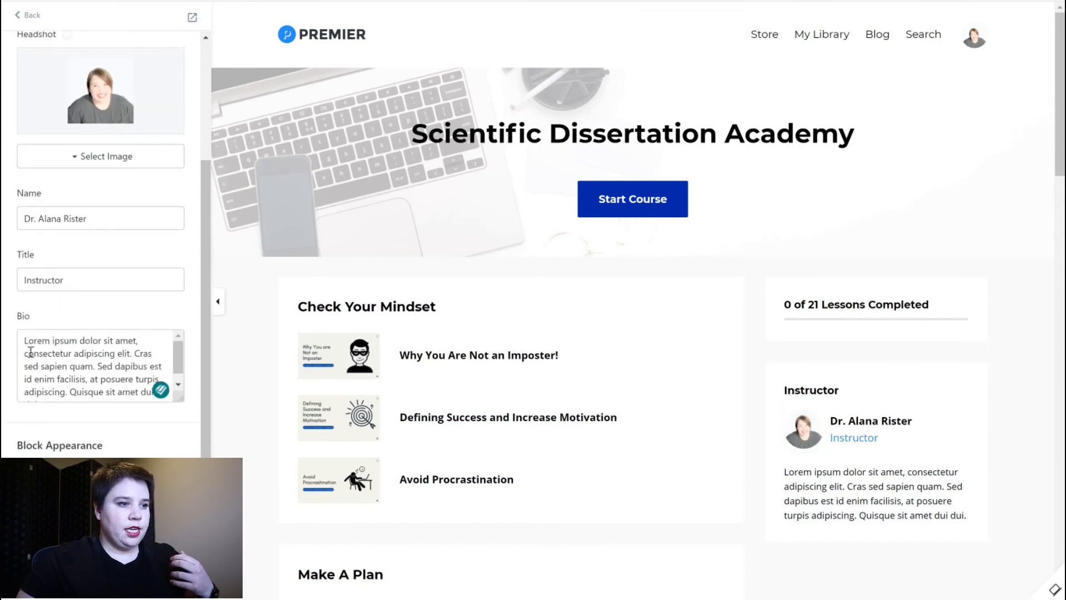
left_click_drag(24, 340, 161, 411)
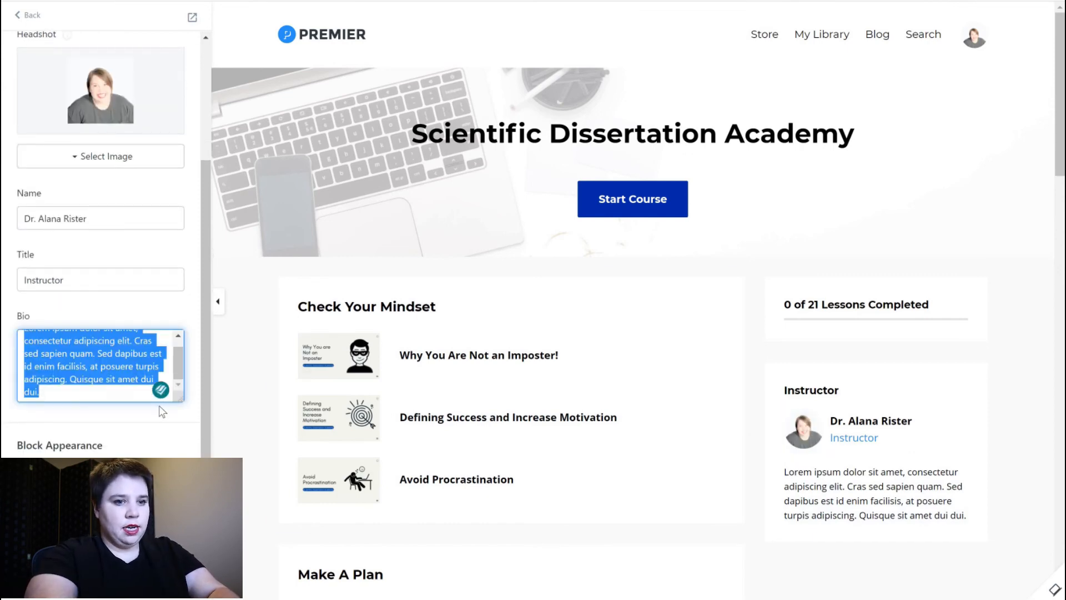
type("My goal is to help you complete your scientific dissertation without stress. I received my Ph.D. in Chemistry in 201")
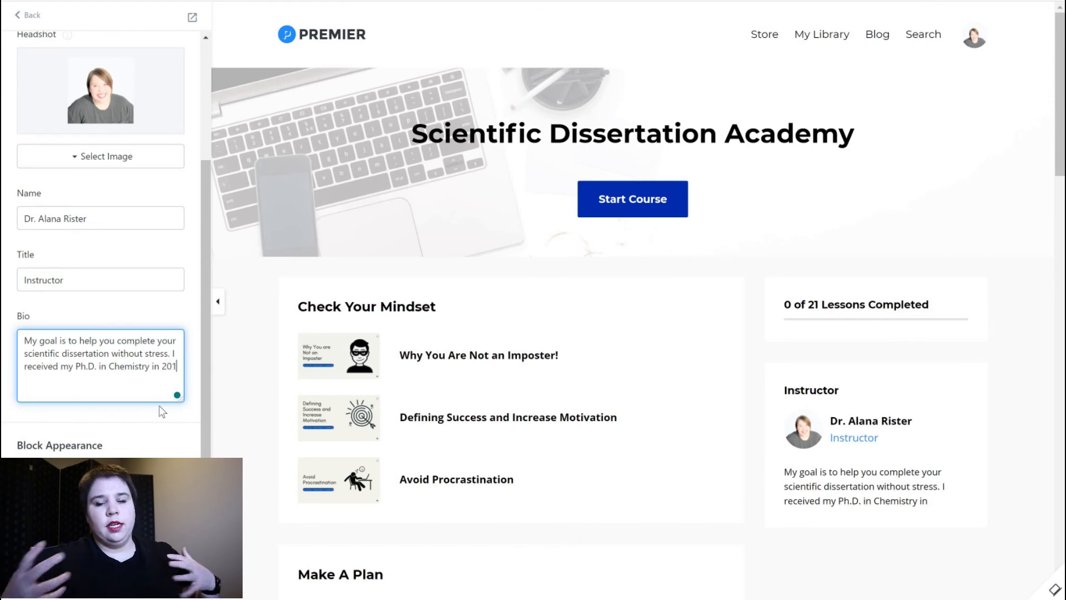
type("9")
key("BackSpace")
key("BackSpace")
key("BackSpace")
key("BackSpace")
key("BackSpace")
key("BackSpace")
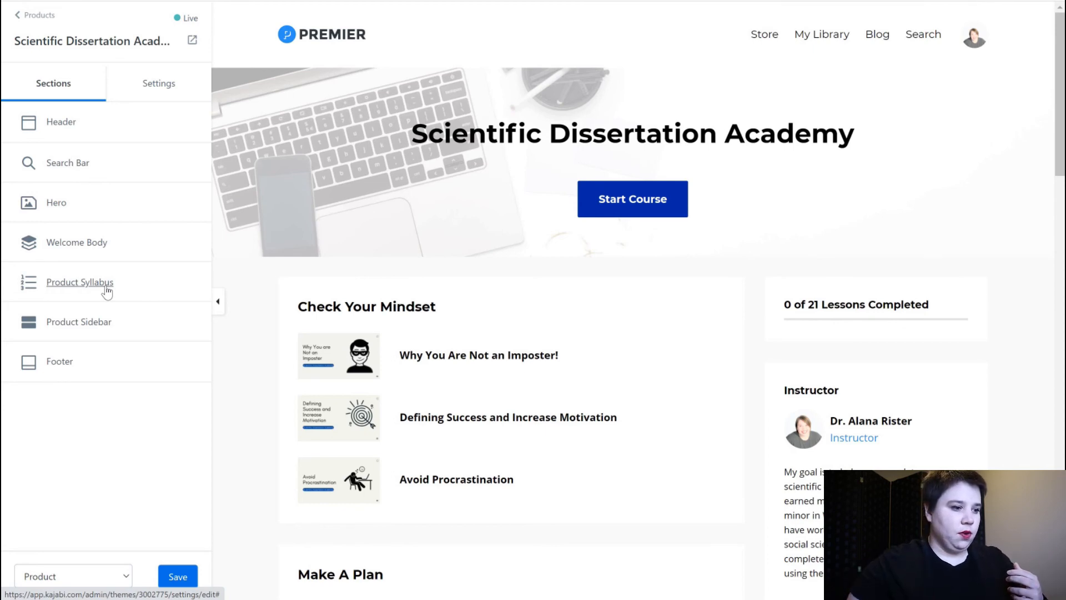
- Switch the theme editor to the Post page template and review the lesson page down to its comments and sidebar
left_click(51, 575)
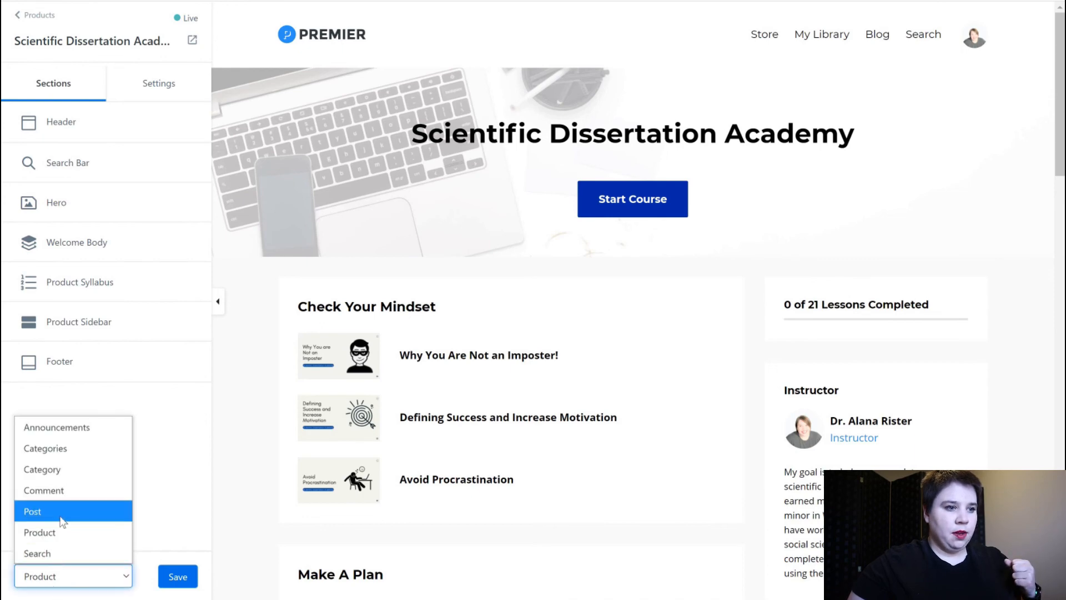
left_click(62, 520)
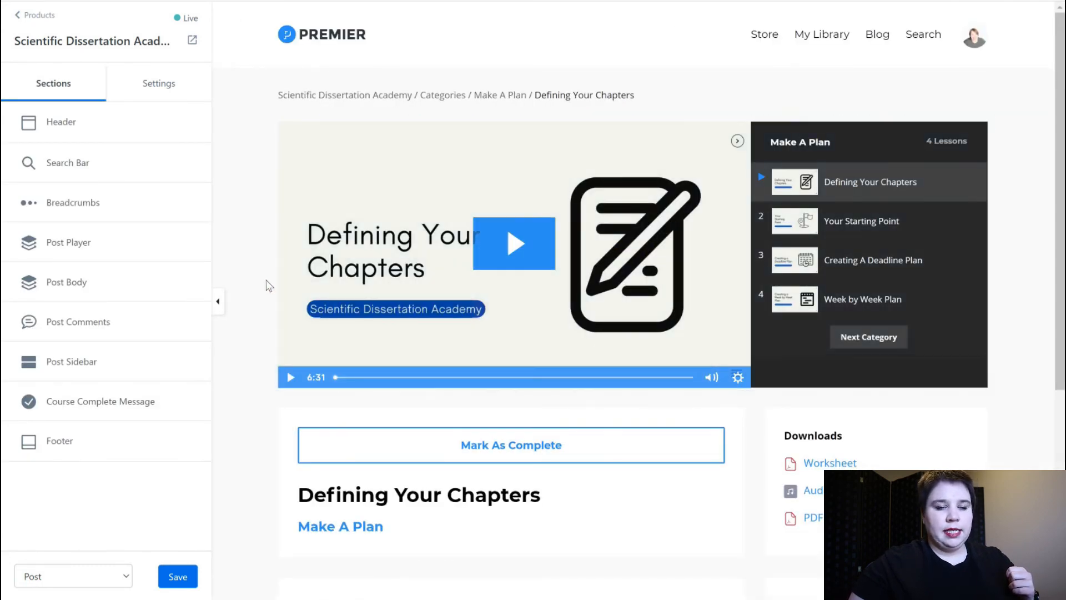
scroll(273, 283, "down", 3)
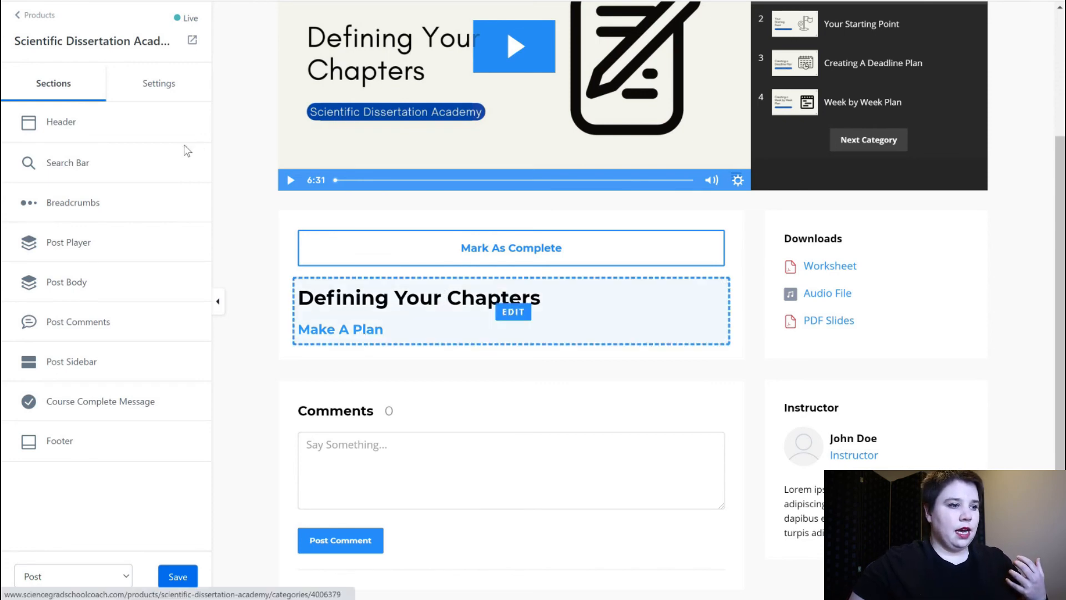
- Delete the Instructor block from the Post Sidebar, save the theme, and return to the section list
left_click(75, 362)
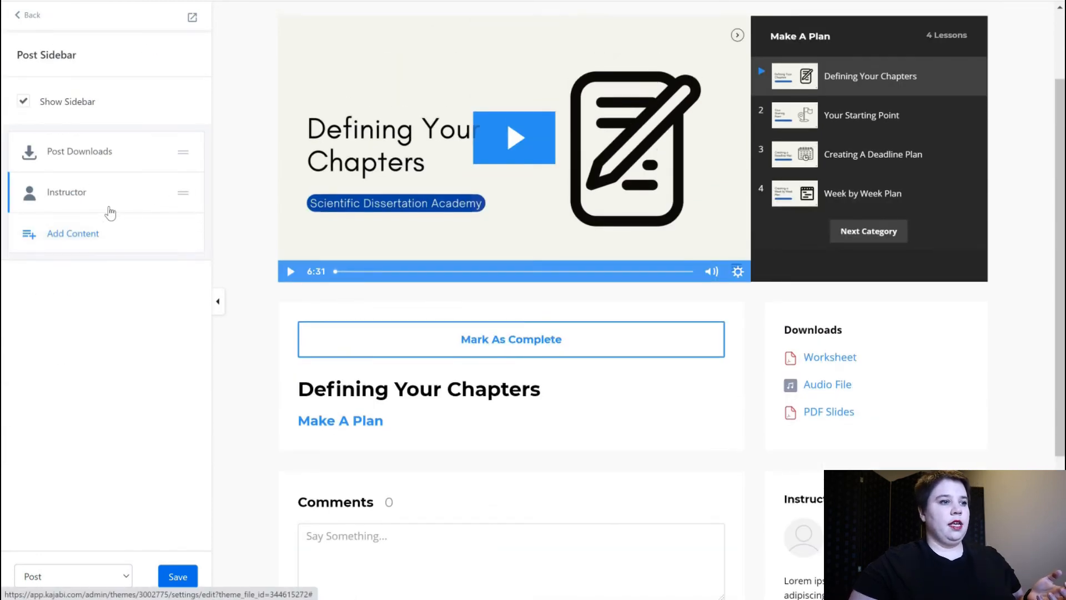
left_click(78, 194)
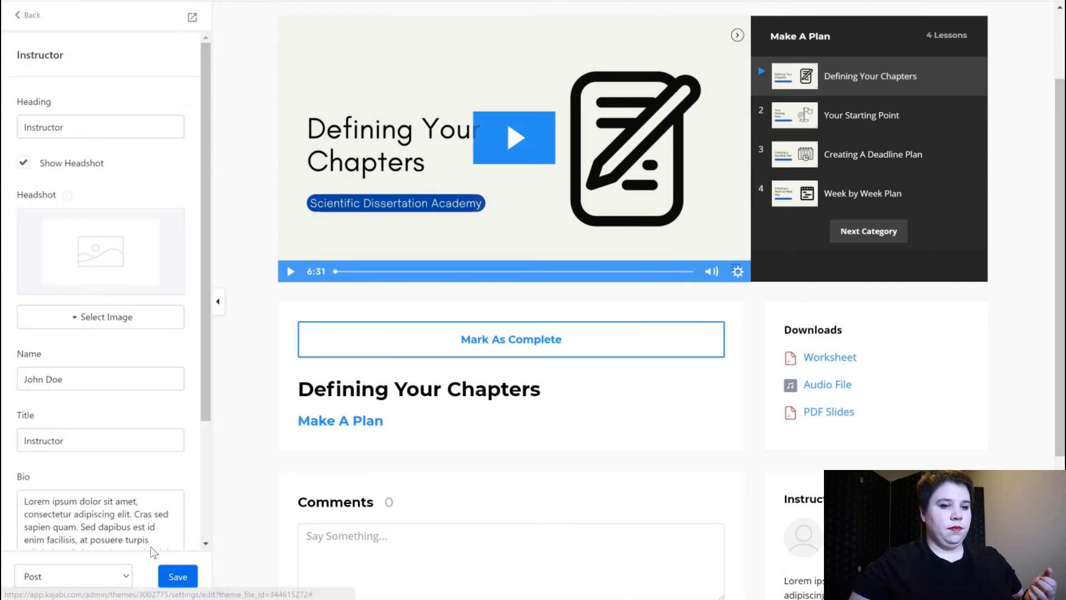
scroll(105, 389, "down", 5)
left_click(118, 531)
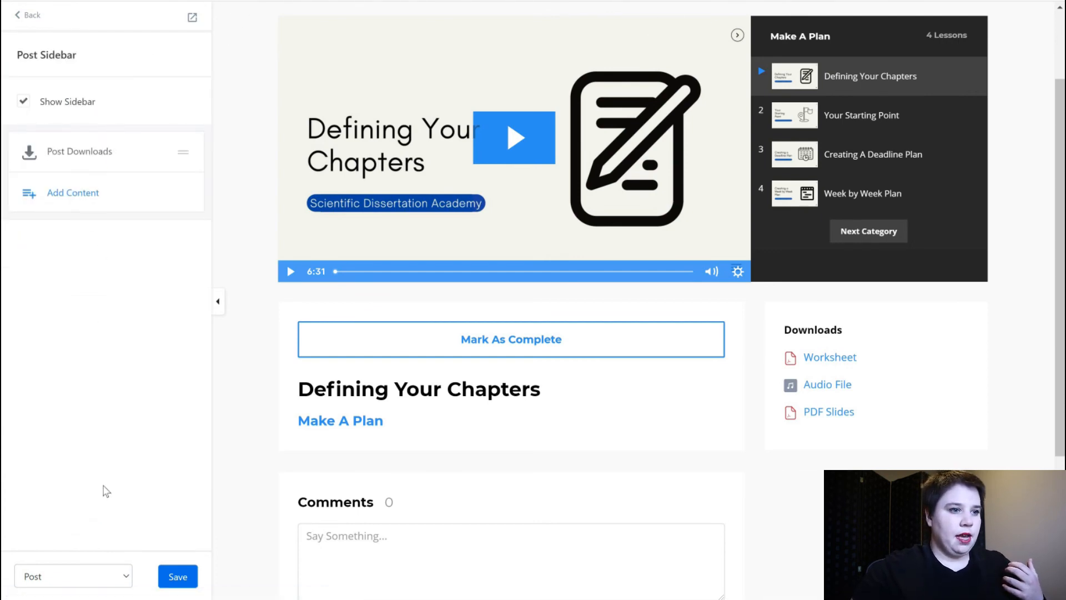
left_click(175, 579)
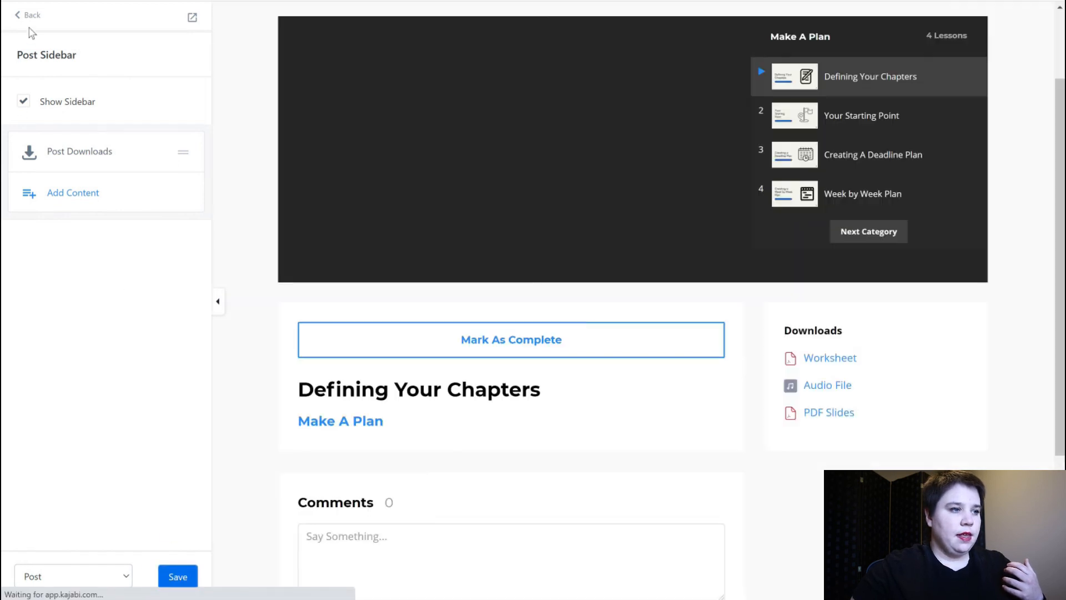
left_click(25, 22)
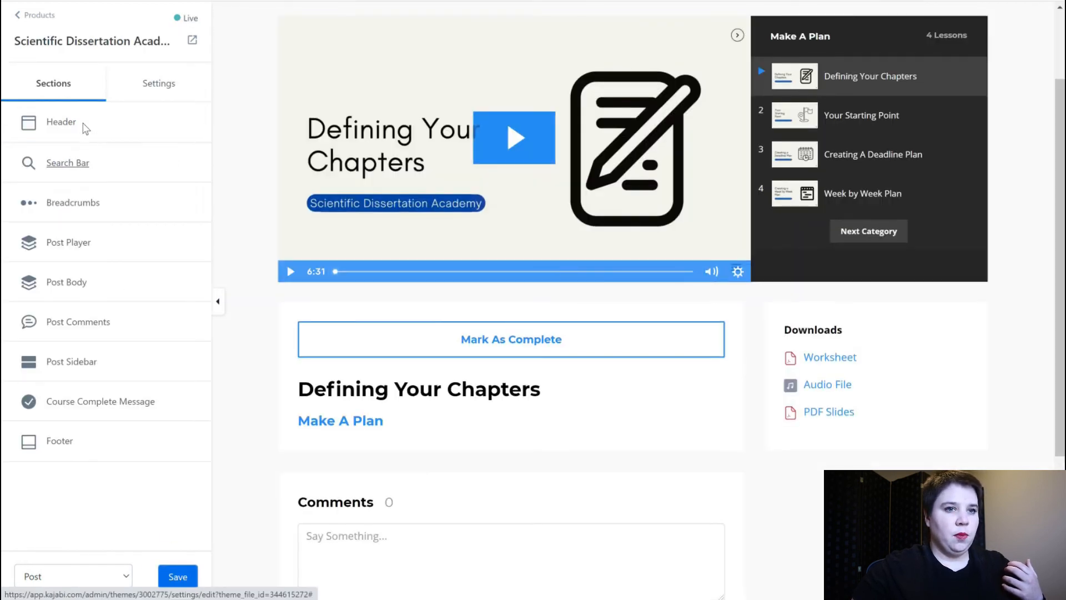
- Examine the Post Player and Post Comments settings along with the lesson page preview
scroll(396, 215, "up", 2)
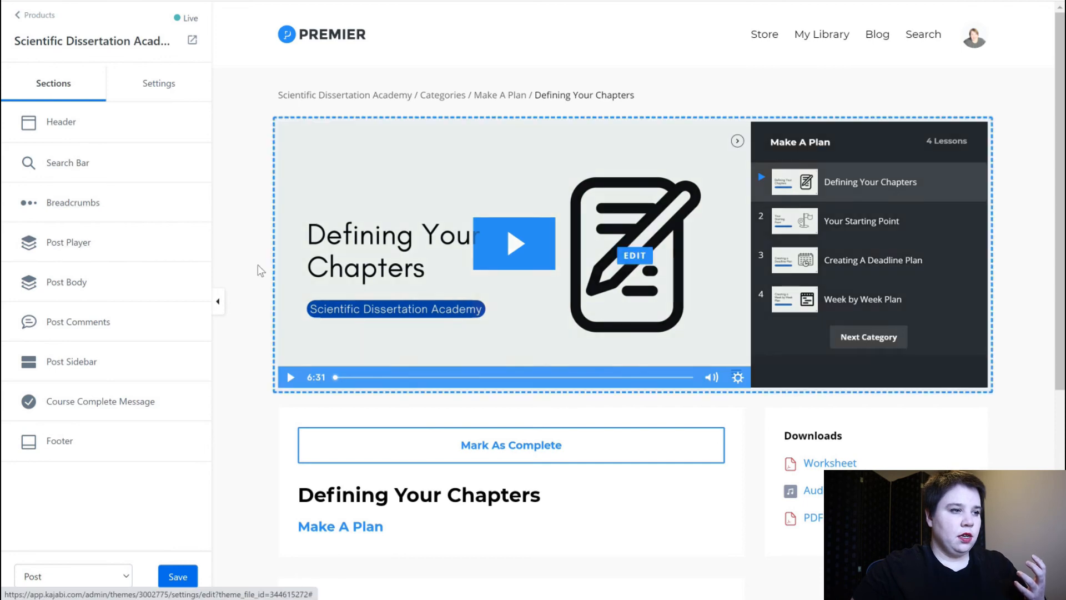
left_click(80, 244)
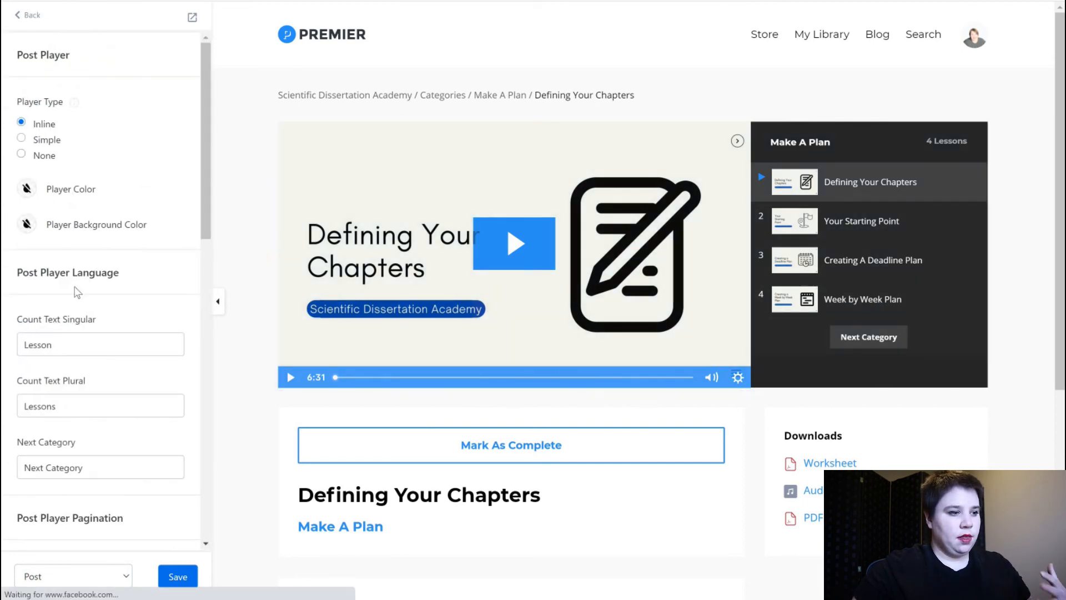
scroll(79, 325, "down", 3)
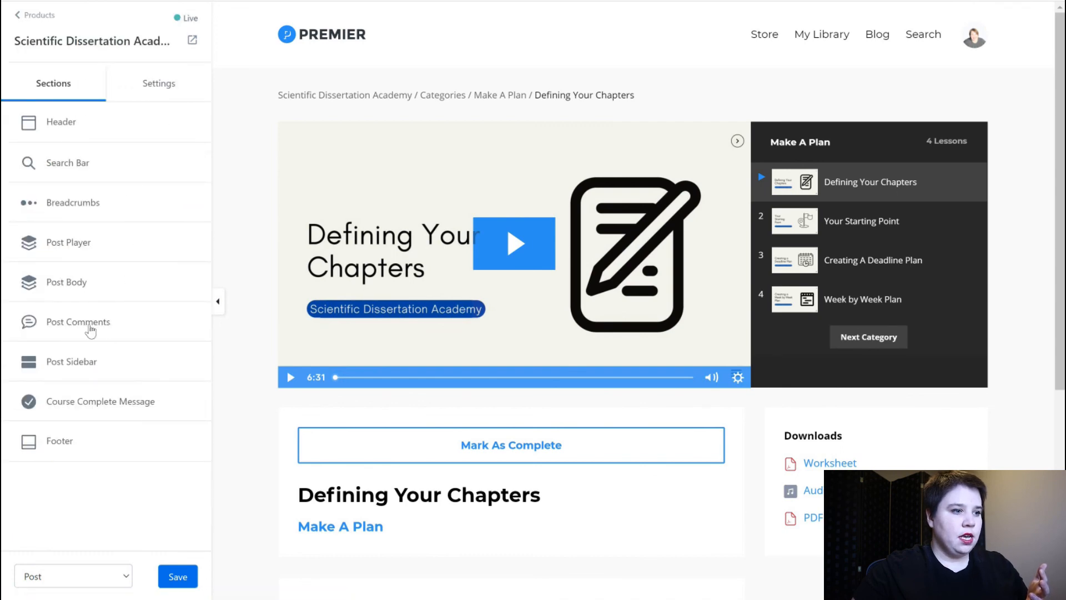
left_click(88, 327)
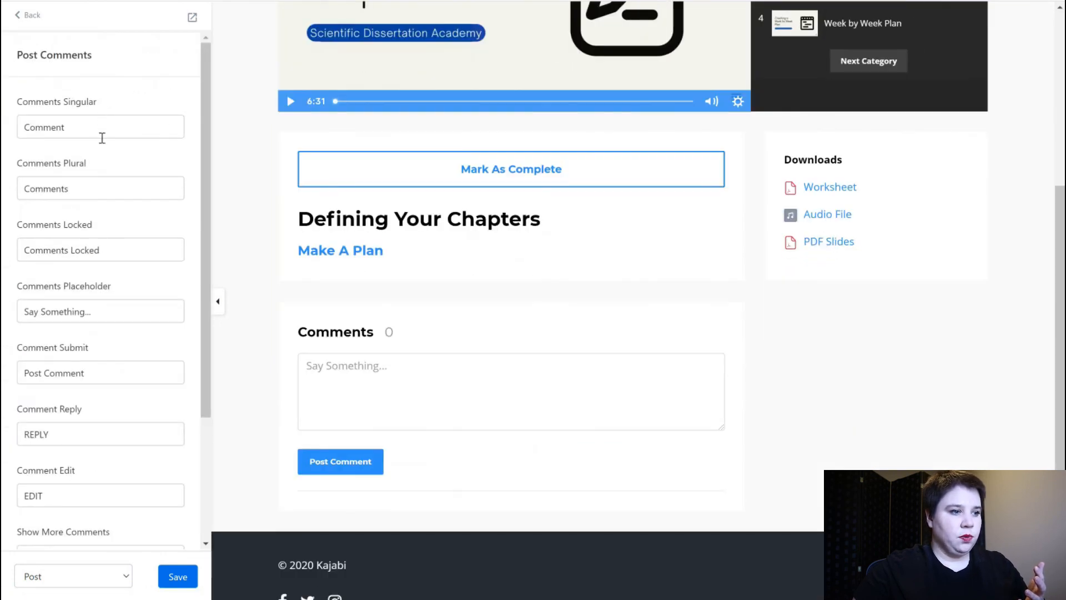
scroll(98, 371, "down", 3)
scroll(98, 371, "down", 1)
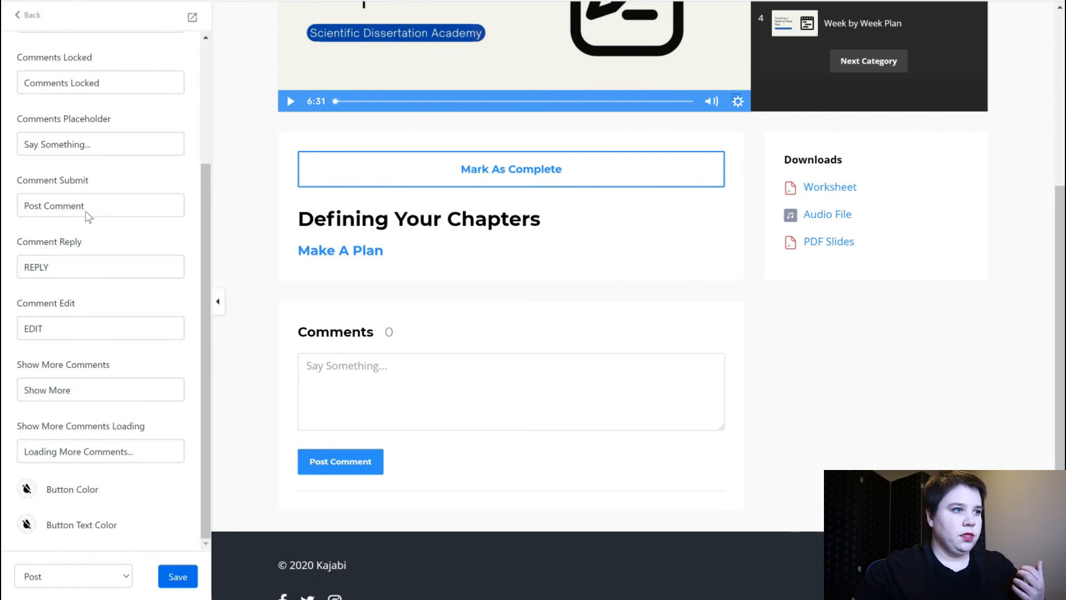
scroll(81, 459, "up", 1)
scroll(83, 467, "down", 1)
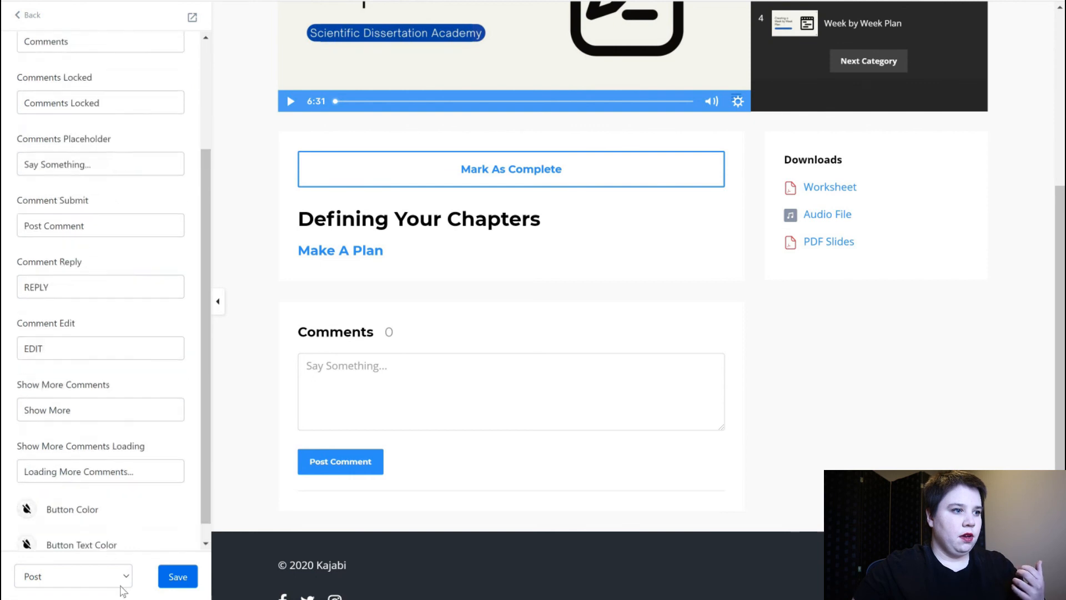
left_click(31, 17)
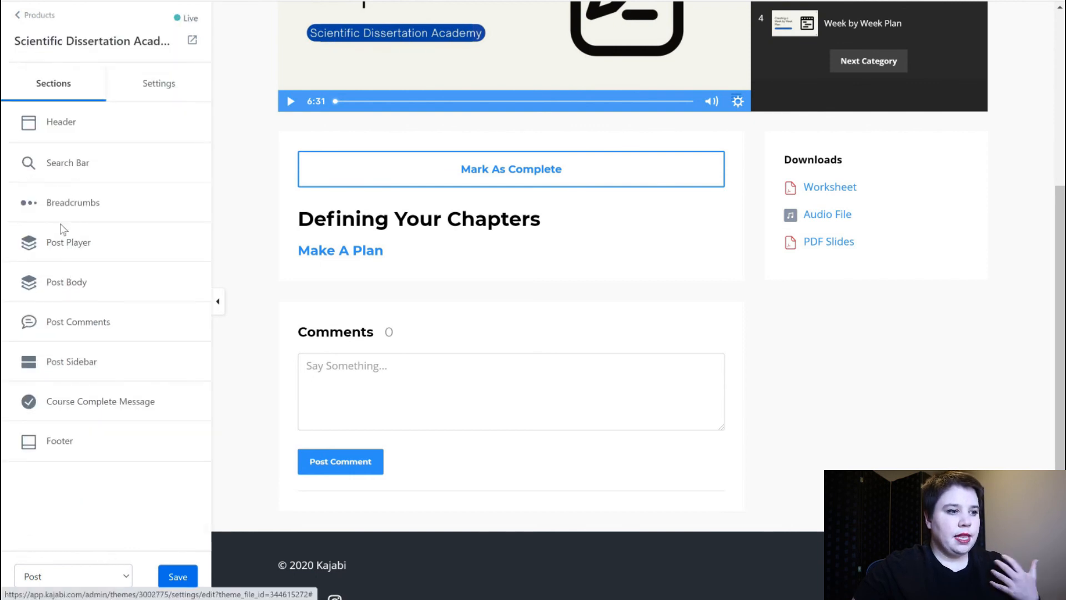
scroll(711, 403, "up", 1)
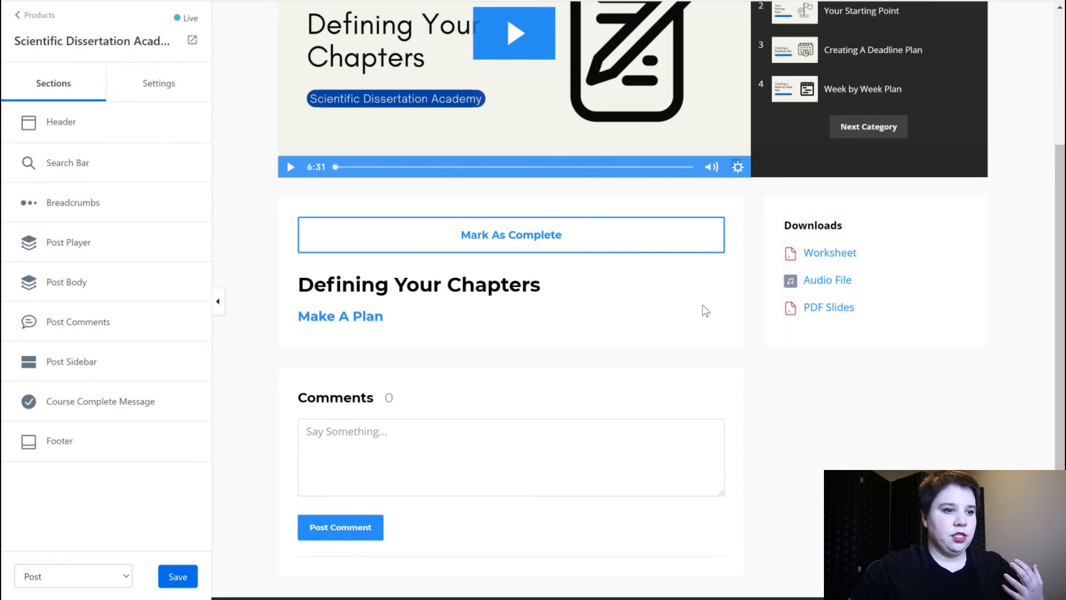
scroll(749, 394, "up", 2)
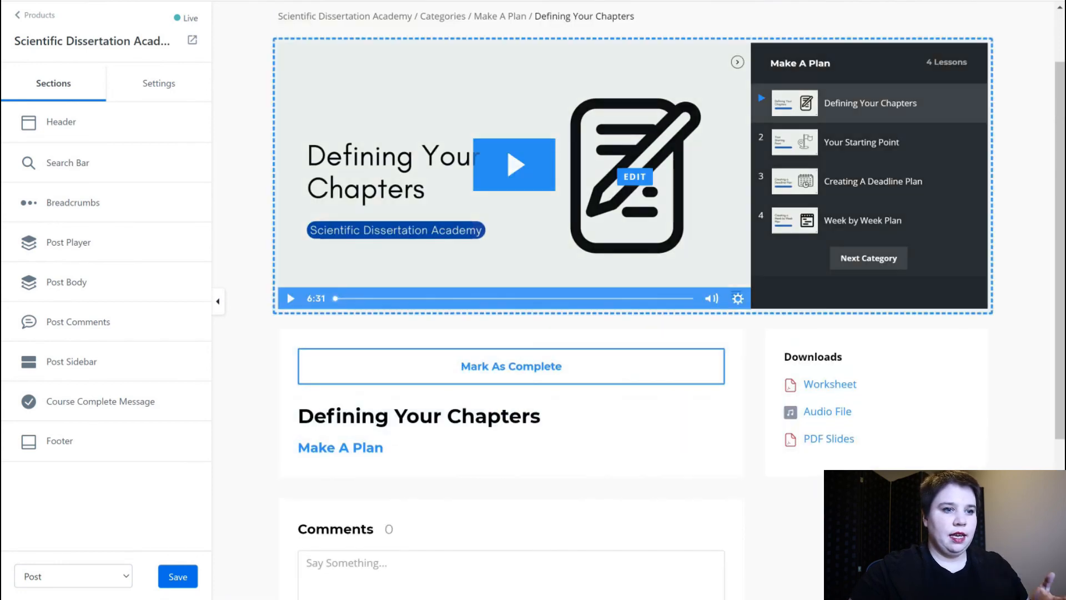
scroll(468, 254, "up", 1)
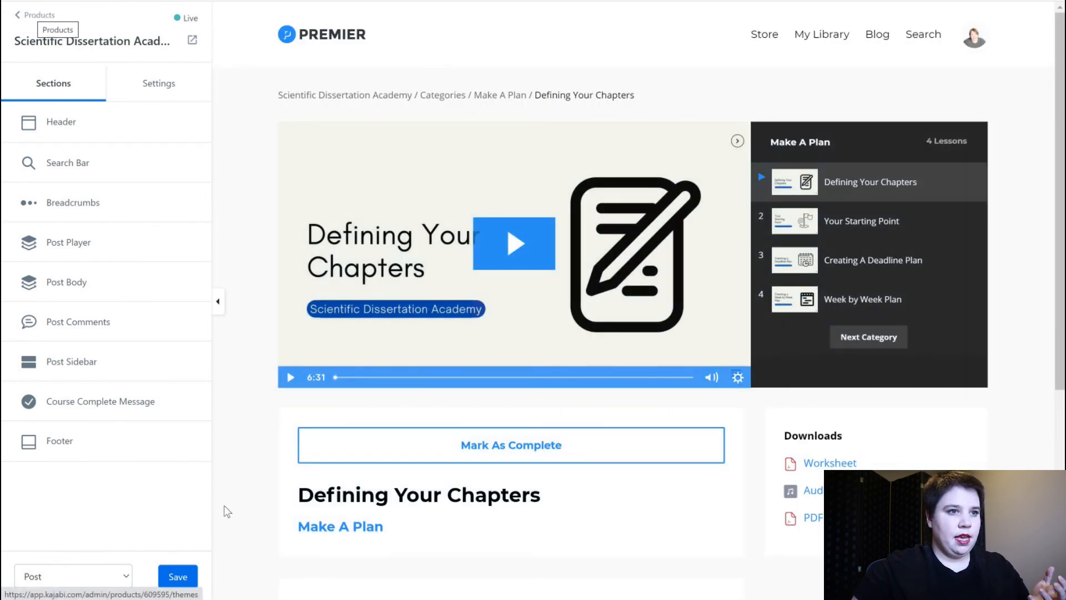
- Save the Post page template and return to the product's theme list
left_click(185, 578)
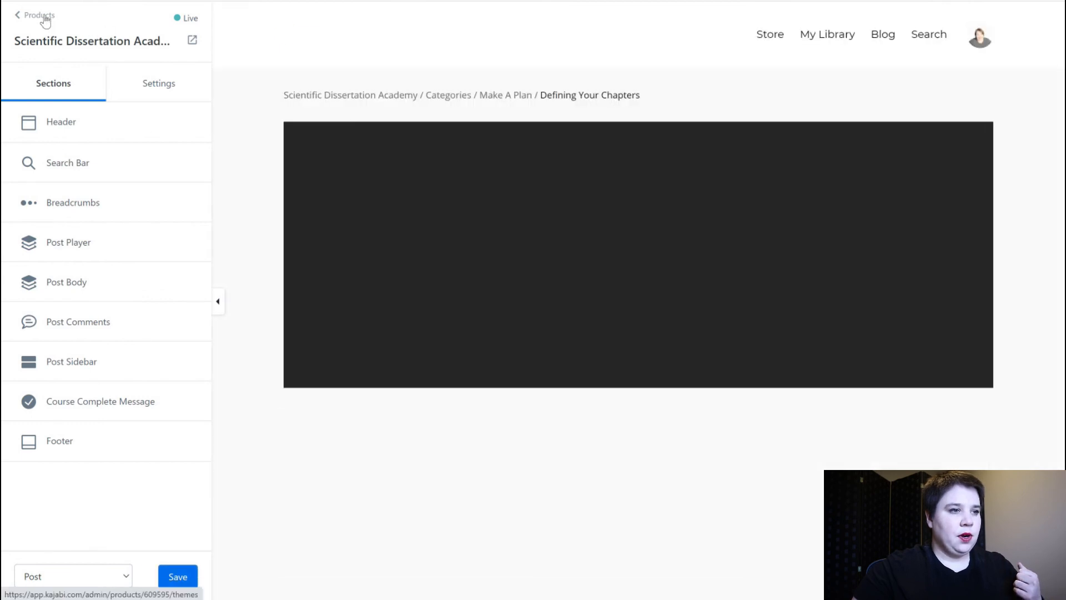
left_click(45, 21)
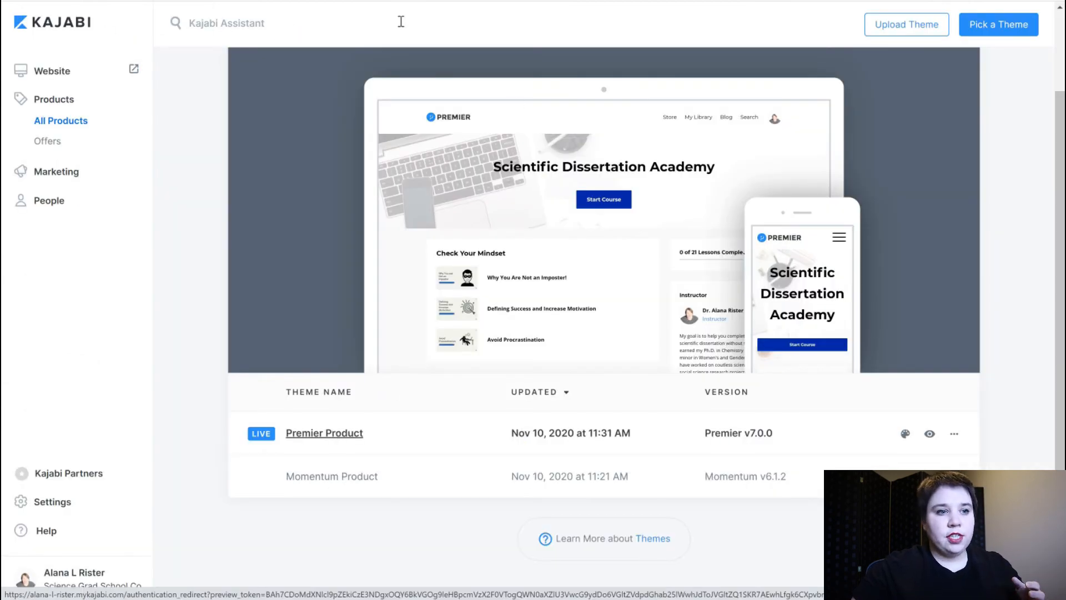
- Turn on the Welcome Body for the product page and examine its Video block settings and the content types that can be added
mouse_move(705, 282)
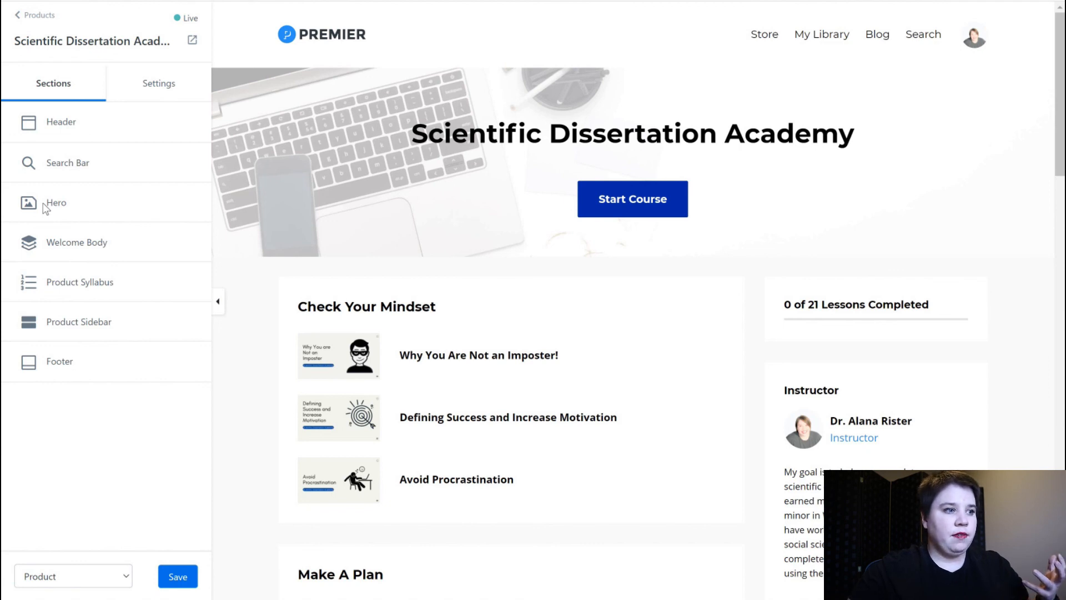
left_click(69, 244)
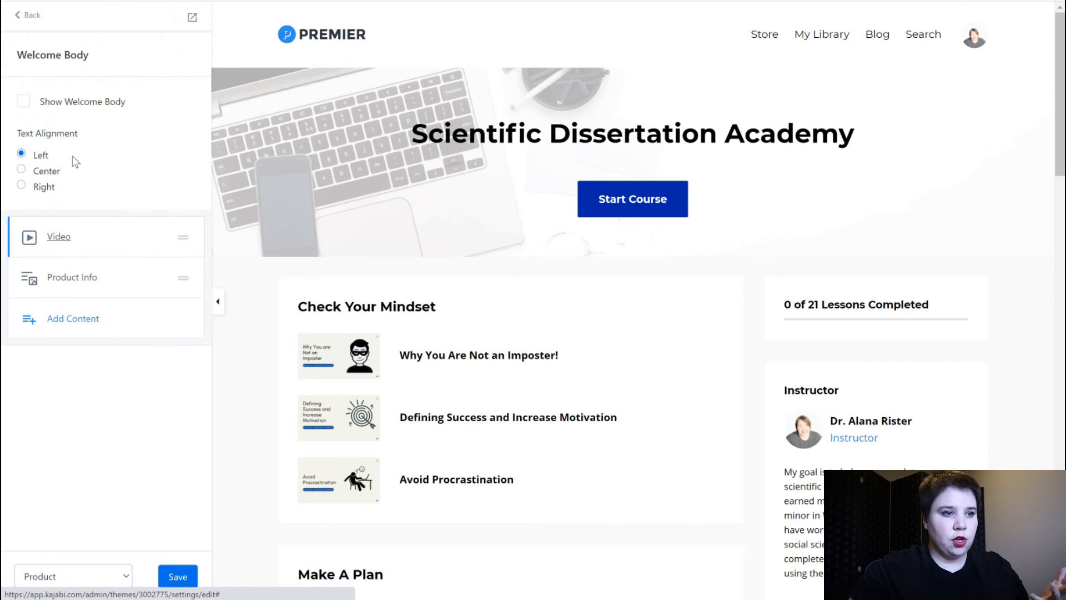
left_click(81, 103)
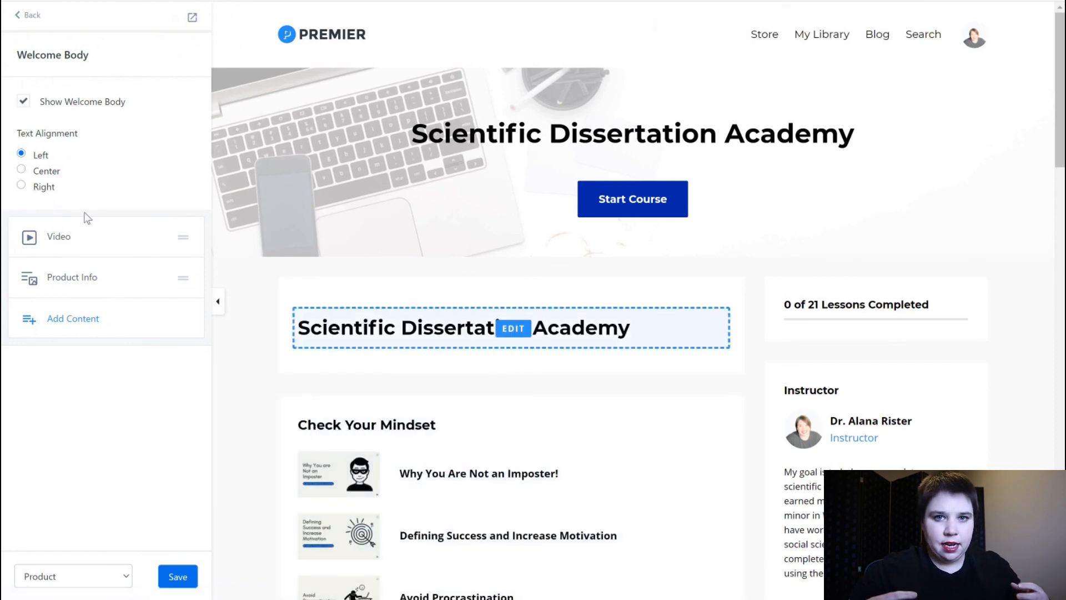
left_click(68, 238)
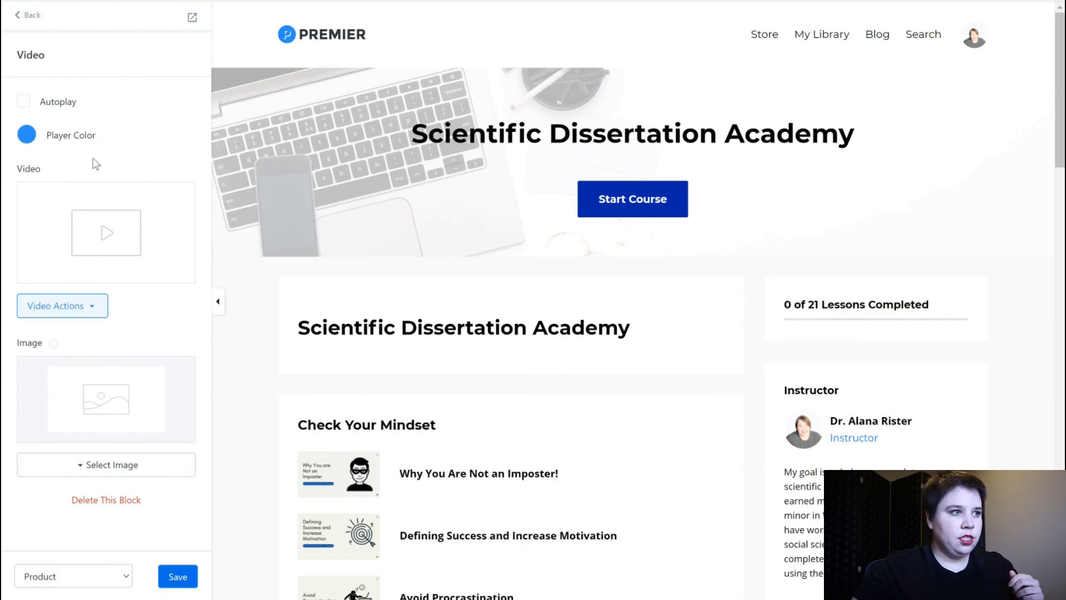
left_click(33, 21)
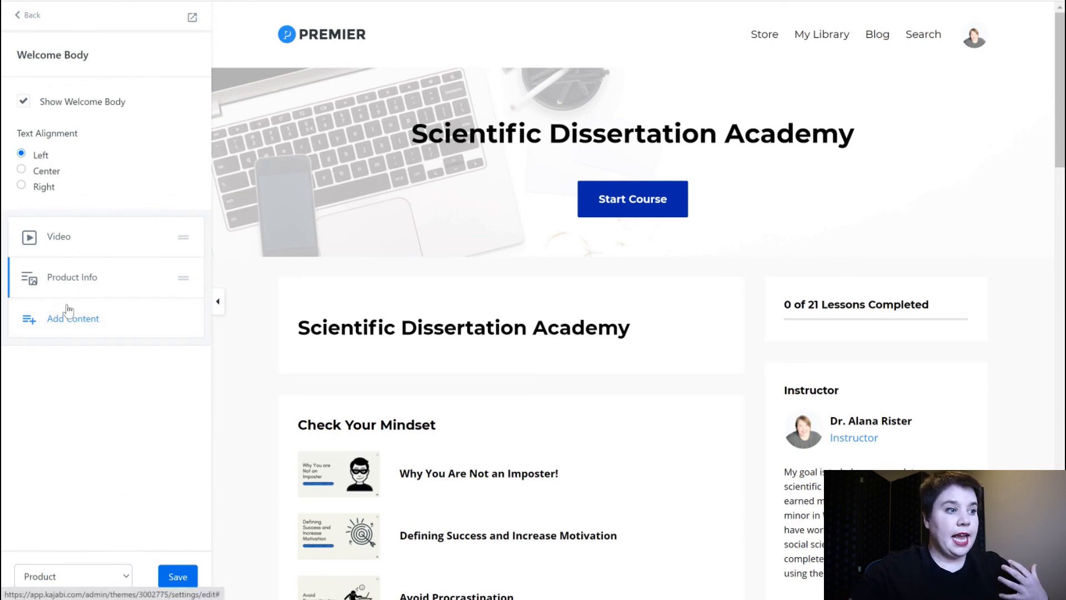
left_click(68, 321)
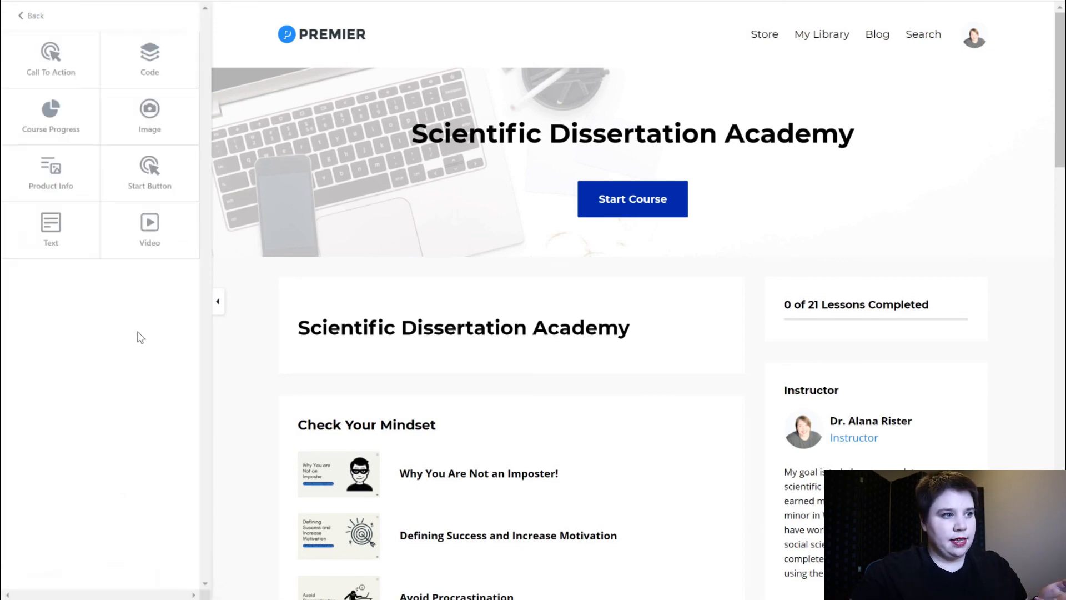
left_click(59, 237)
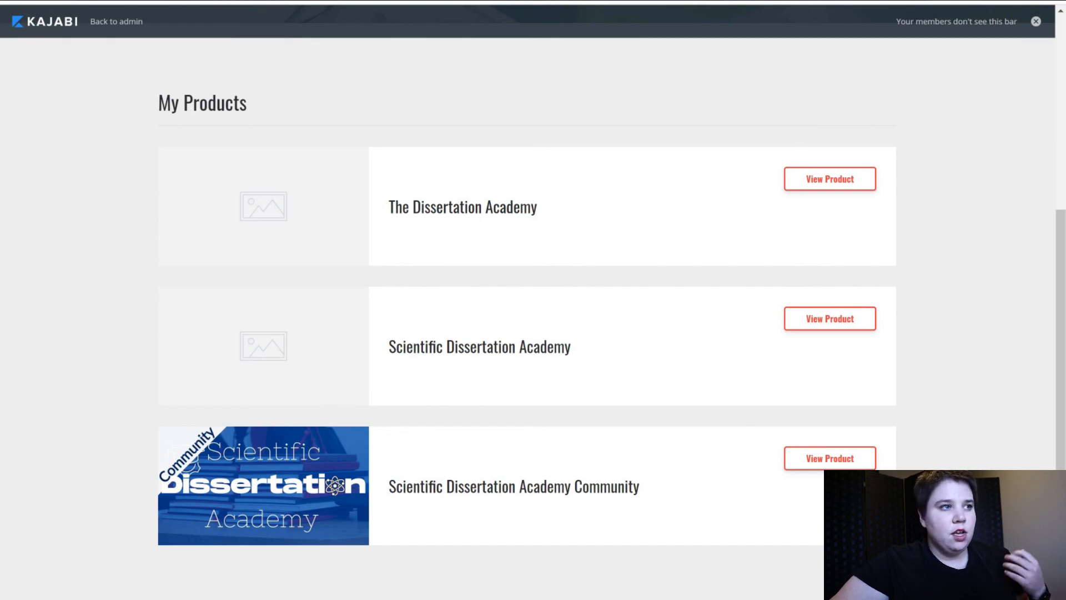
- In the Scientific Dissertation Academy product details, set the product thumbnail to the recently uploaded blue Scientific Dissertation Academy image and save
left_click(333, 2)
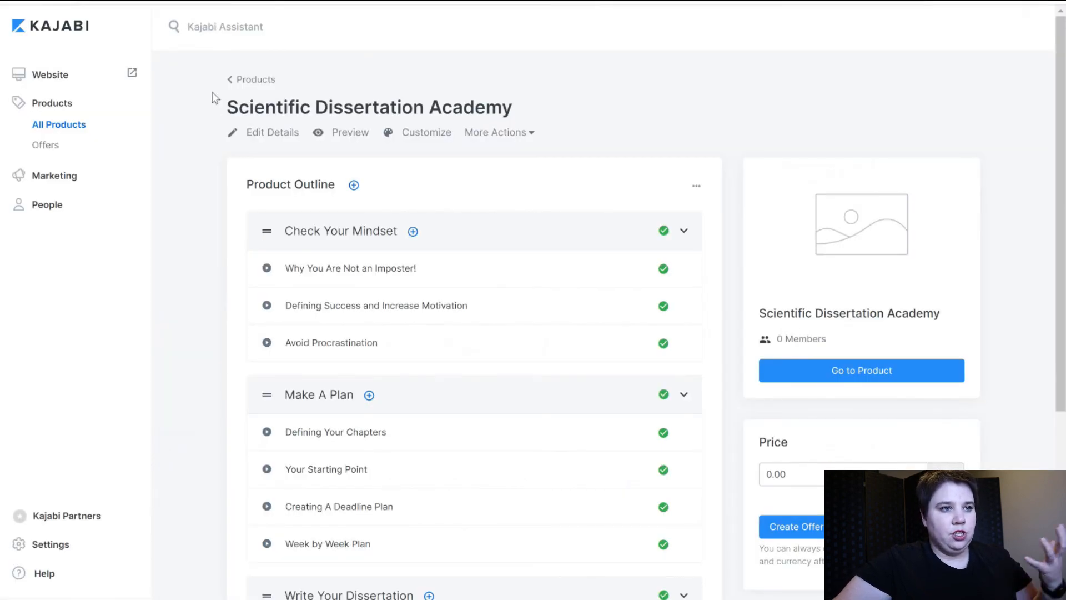
left_click(272, 134)
scroll(522, 433, "down", 2)
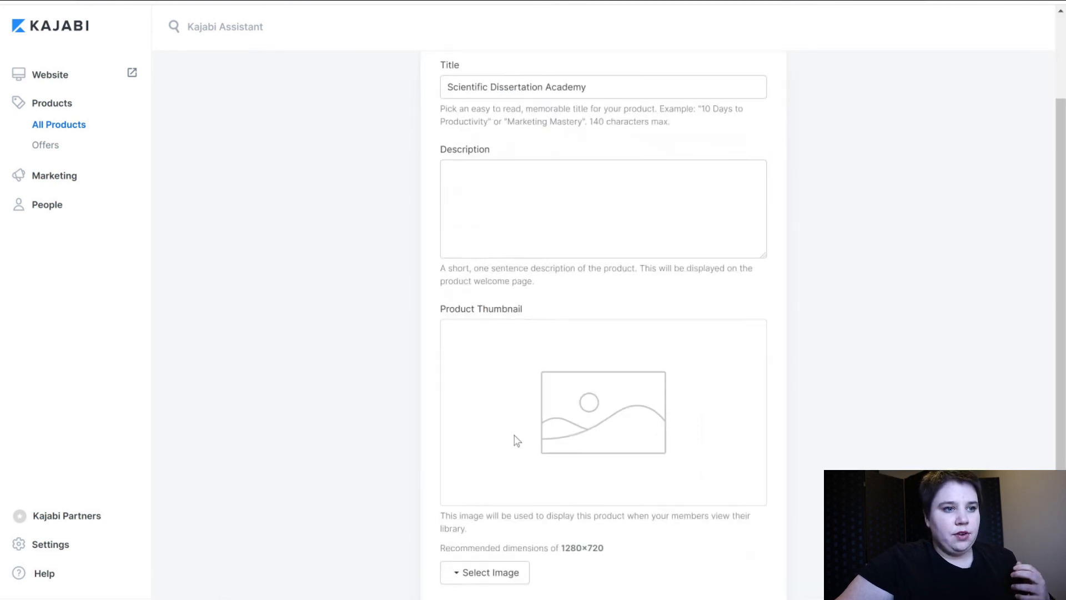
left_click(490, 550)
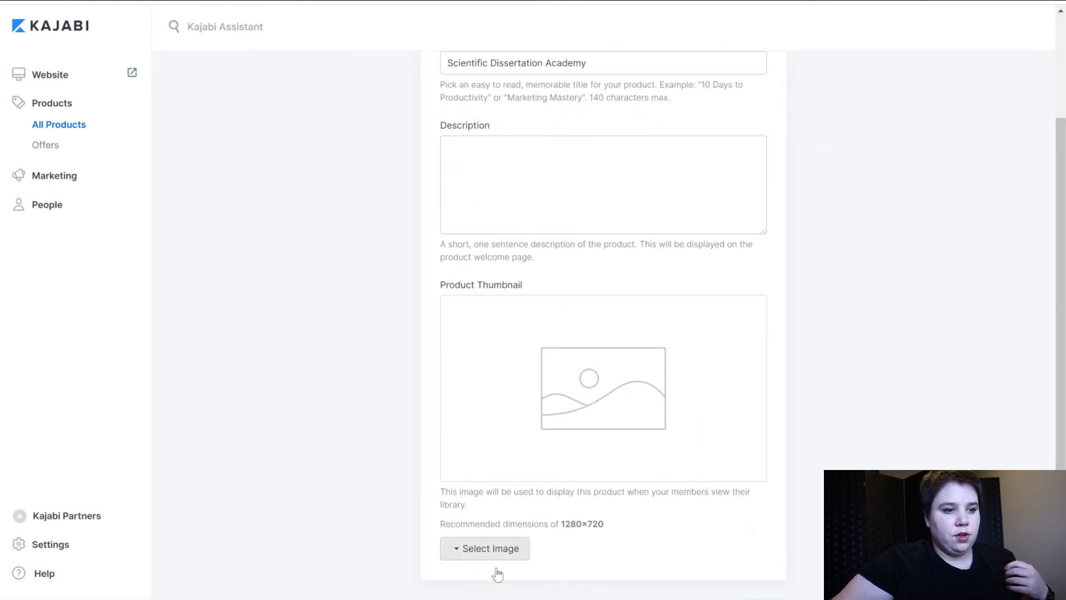
left_click(493, 597)
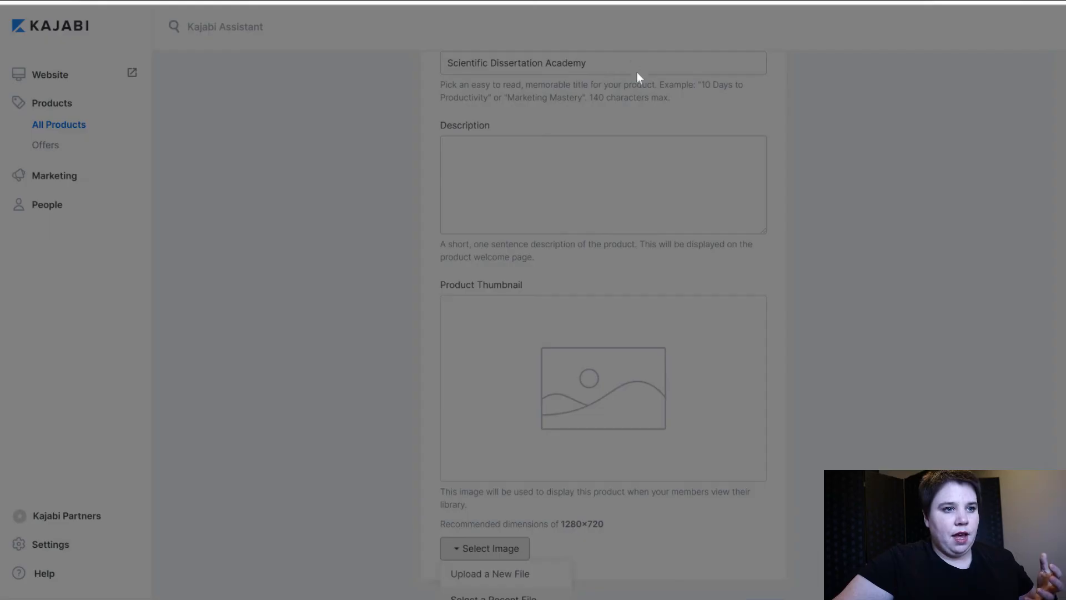
left_click(793, 112)
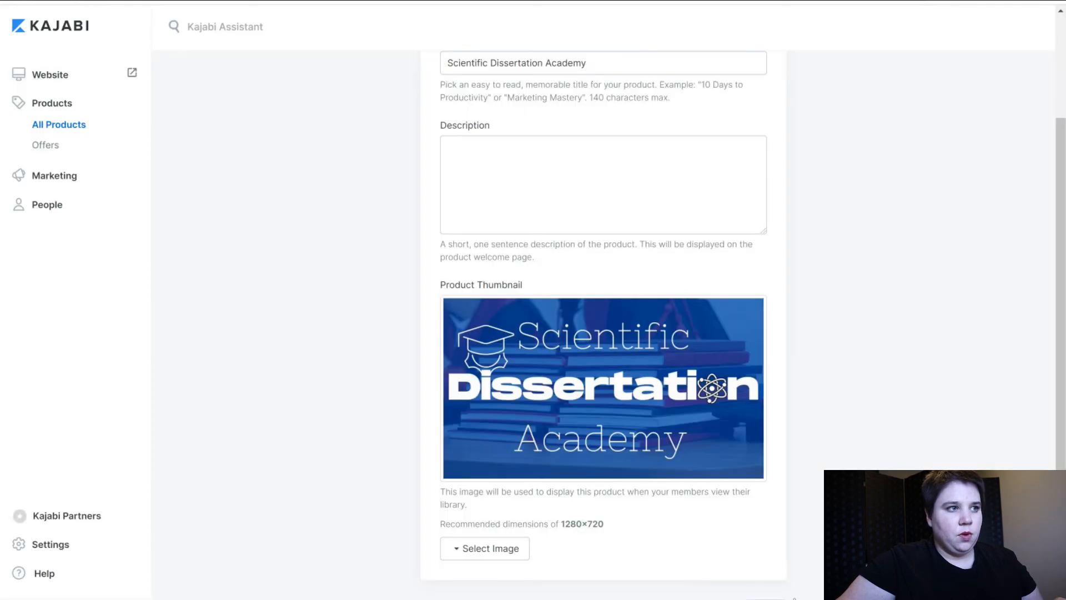
scroll(844, 407, "up", 3)
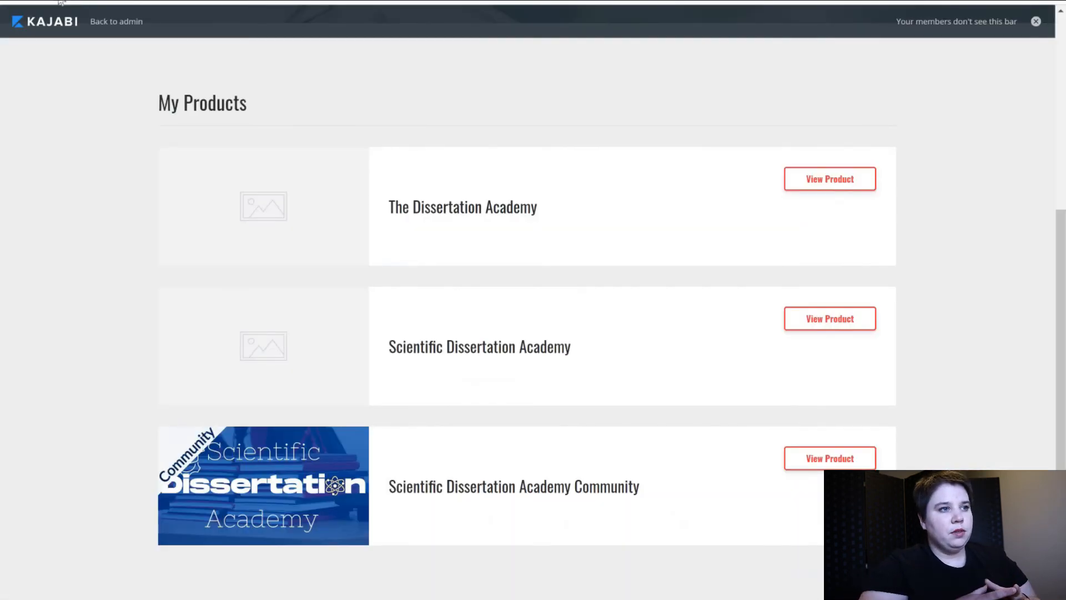
- Reload the member library, open the Scientific Dissertation Academy product, and review its page down to the community image in the sidebar
left_click(59, 1)
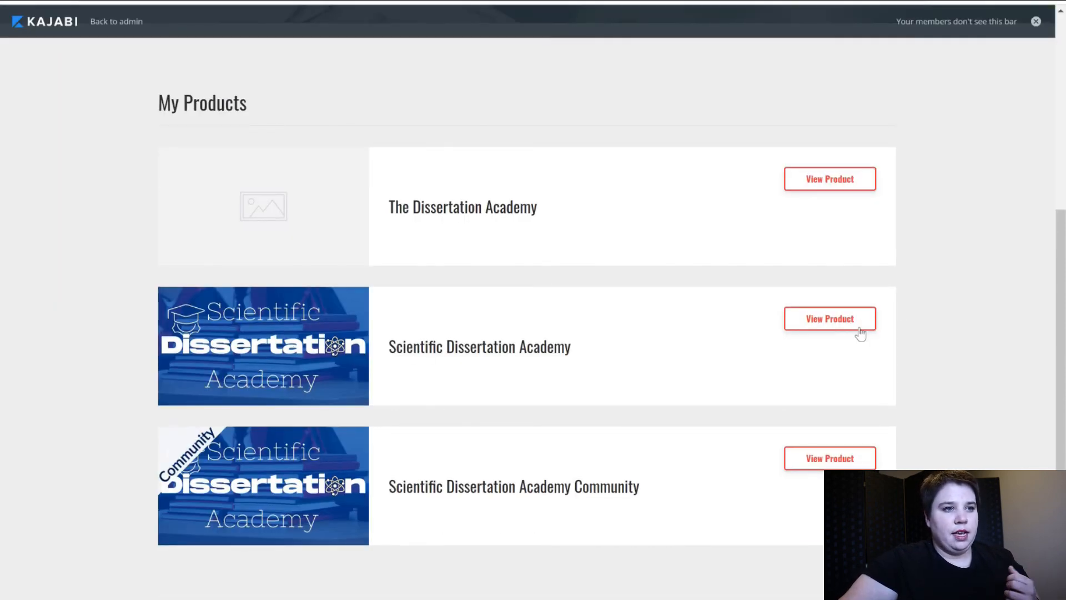
left_click(583, 357)
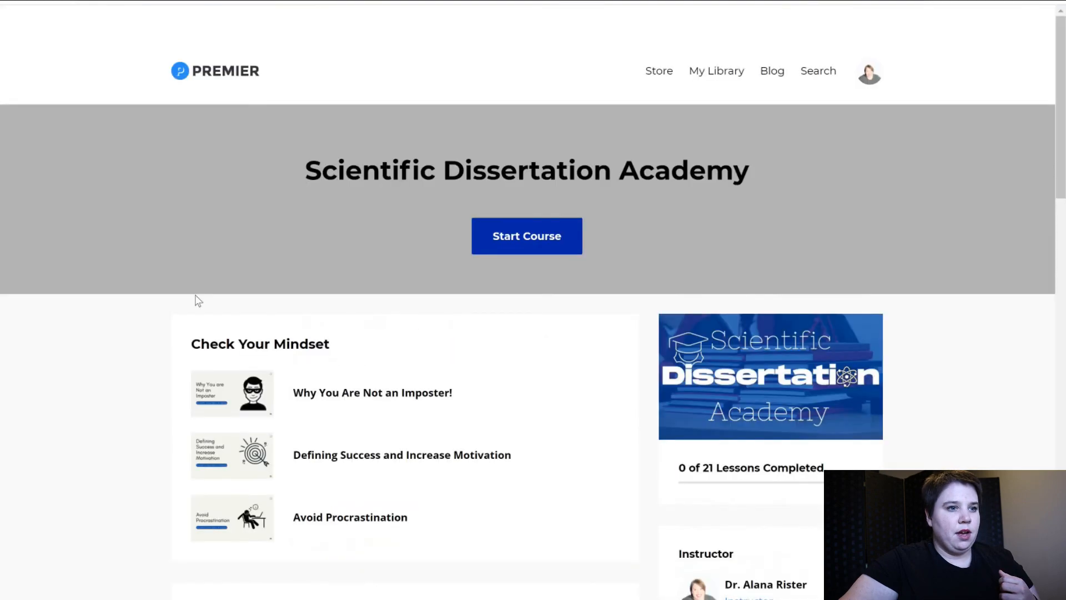
scroll(743, 381, "down", 15)
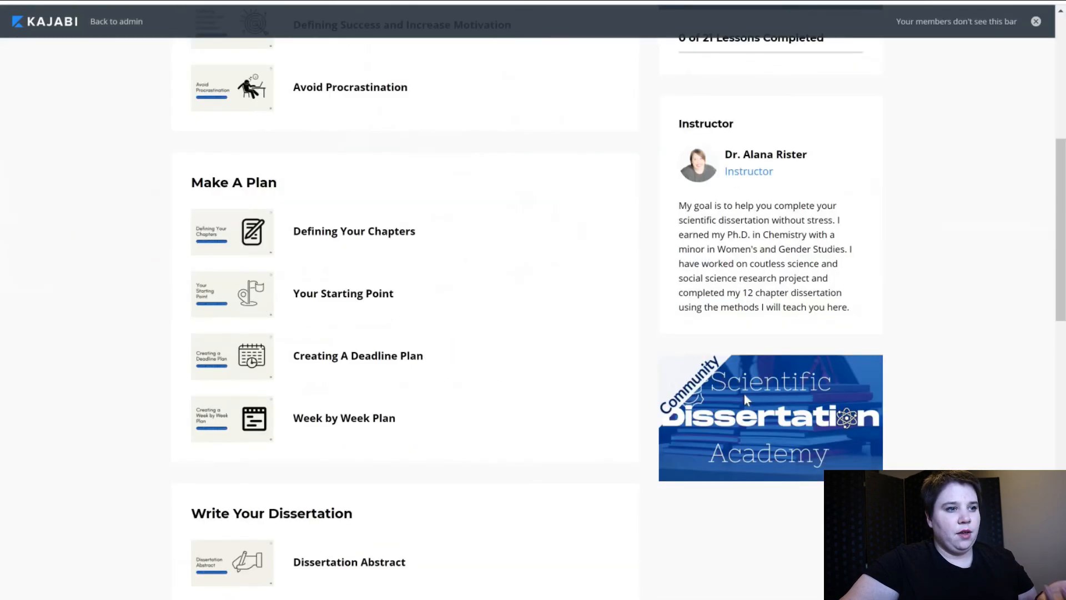